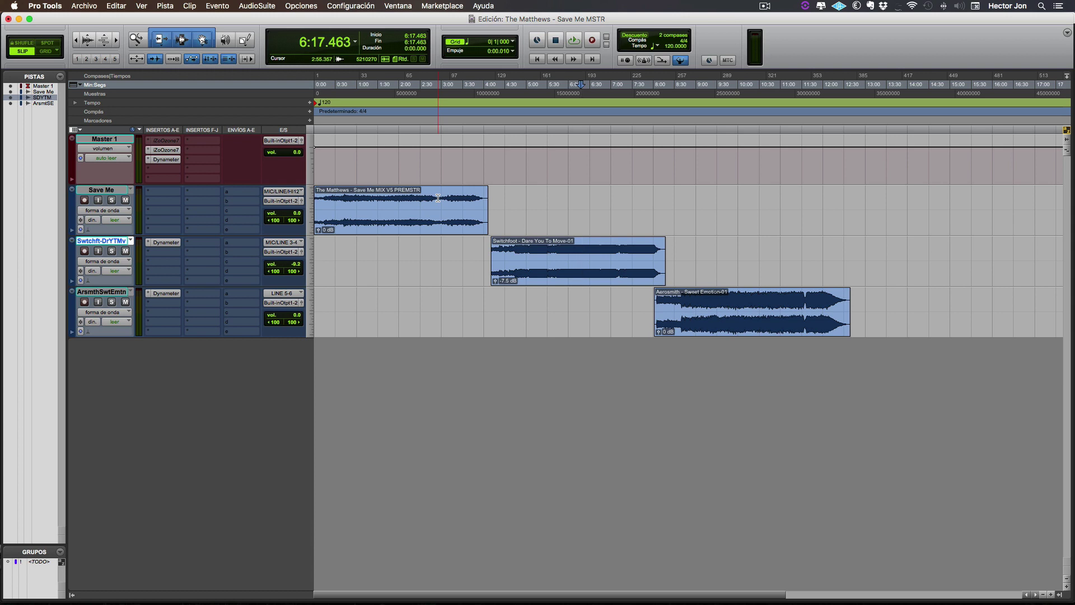
Step: Review the session's sample rate, bit depth and audio format in the session setup
left_click(375, 234)
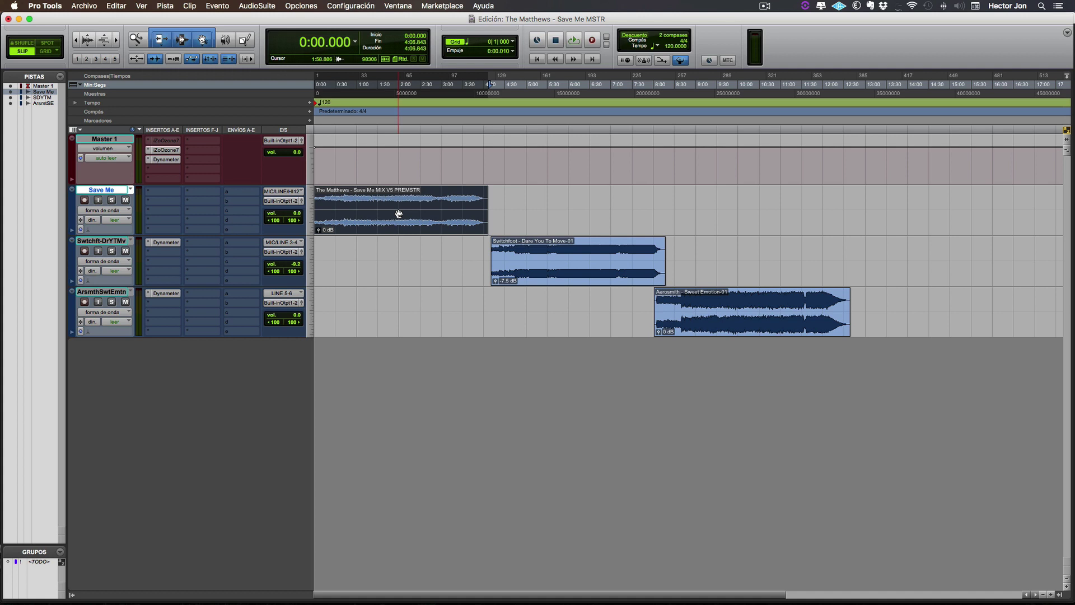
left_click(355, 7)
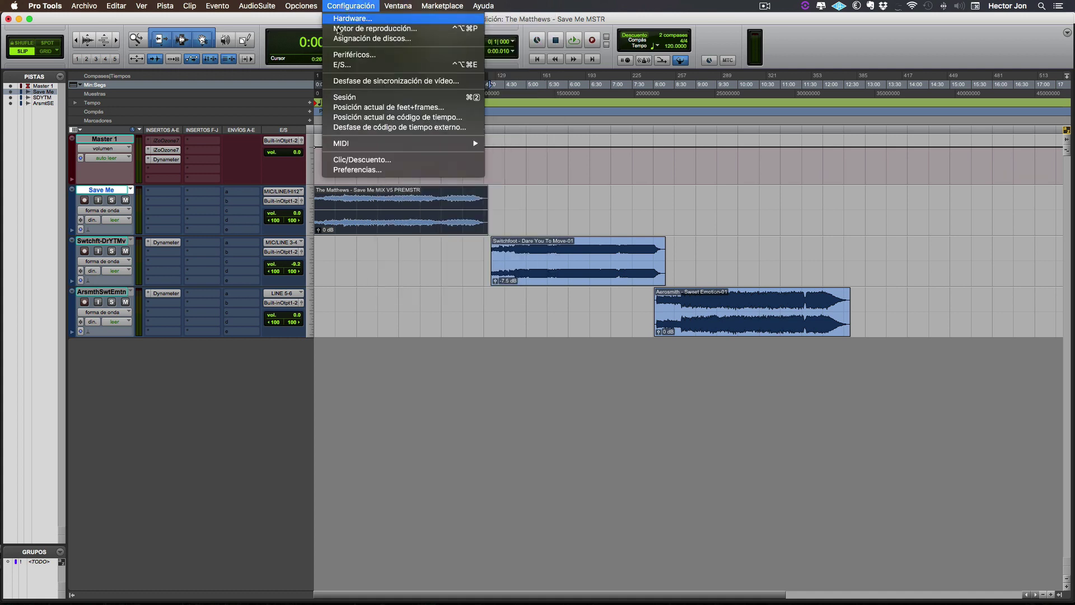
left_click(351, 101)
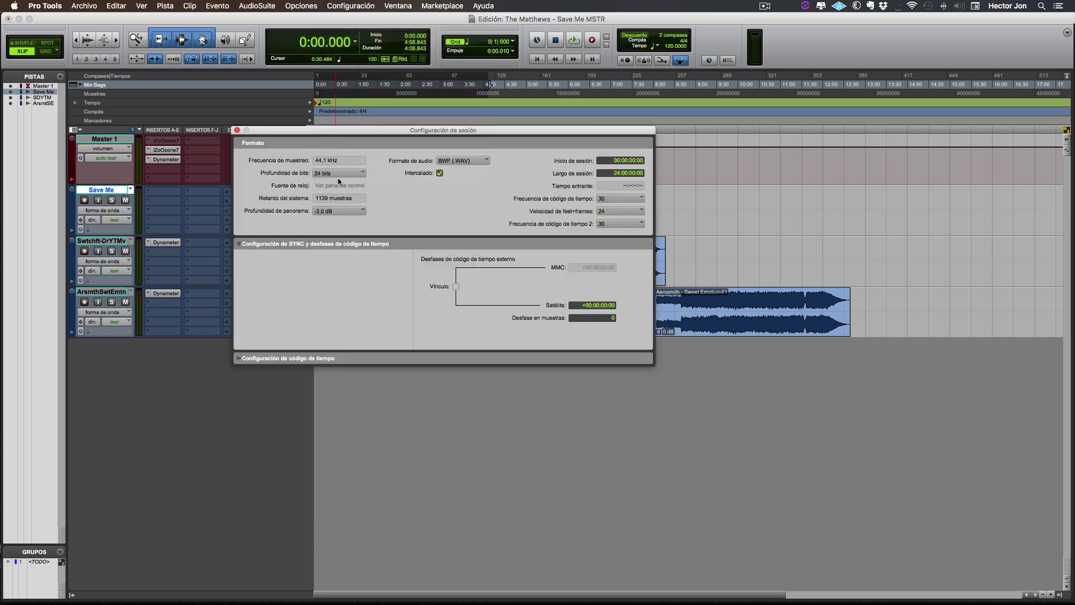
left_click(237, 131)
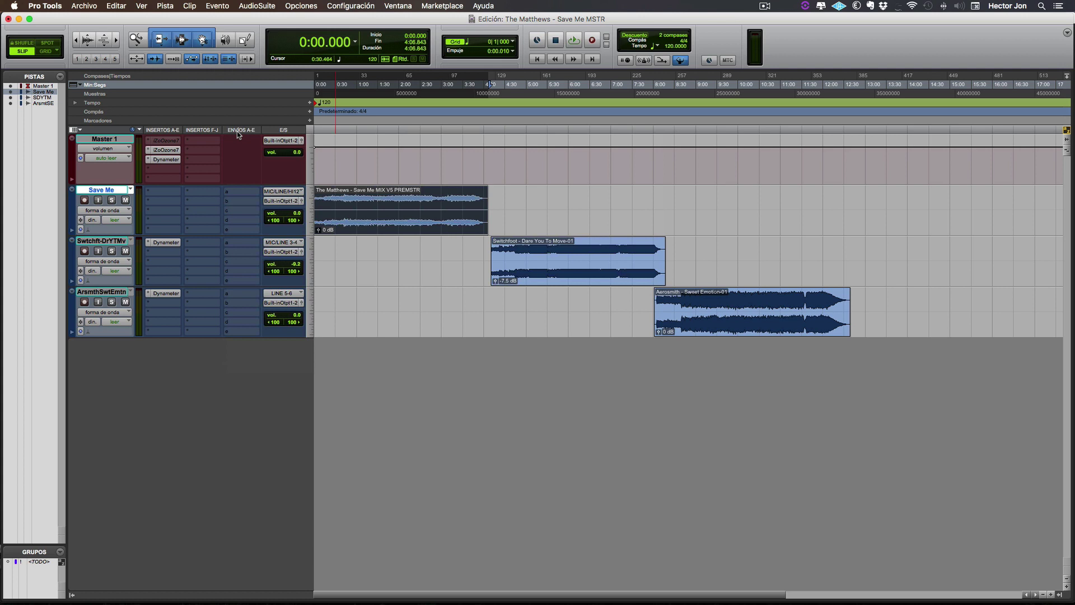
Step: Solo the Save Me track, play it from about 1:20 and check its level in the mixer
left_click(94, 140)
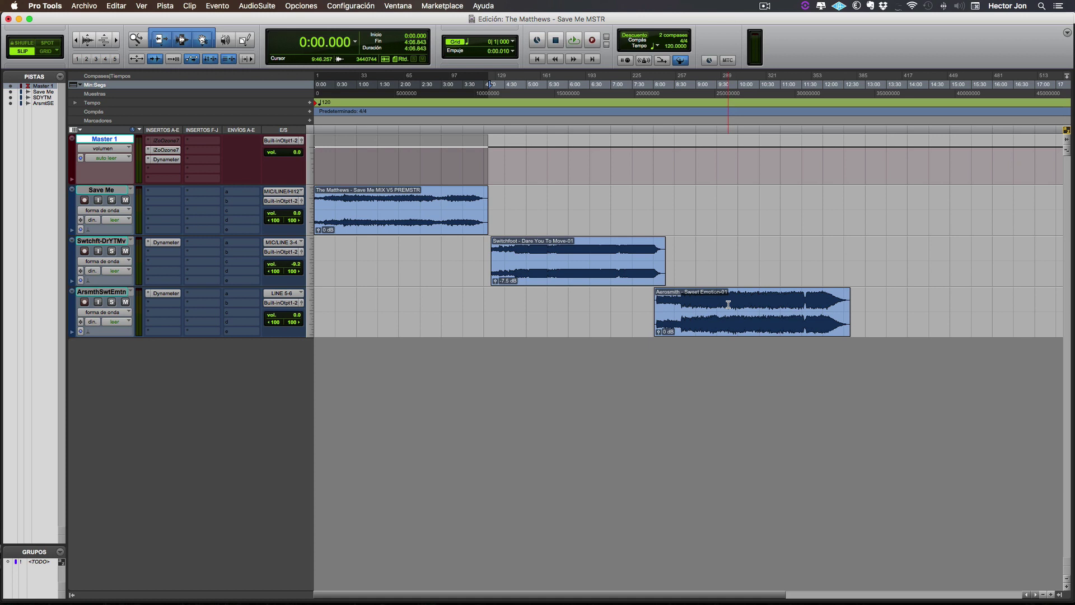
left_click(371, 200)
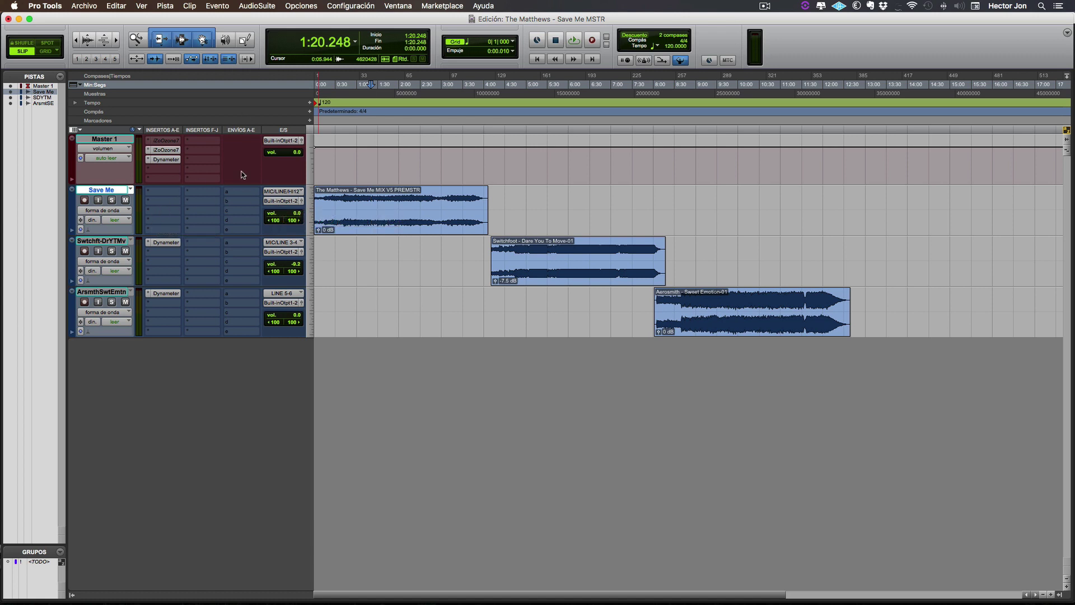
left_click(111, 200)
key("space")
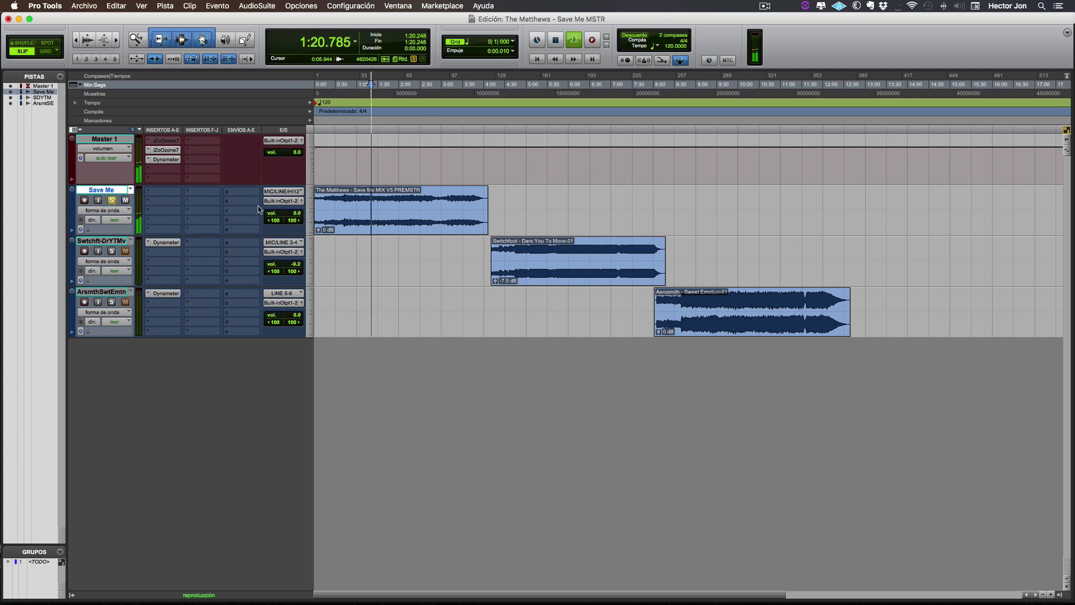
key("super+equal")
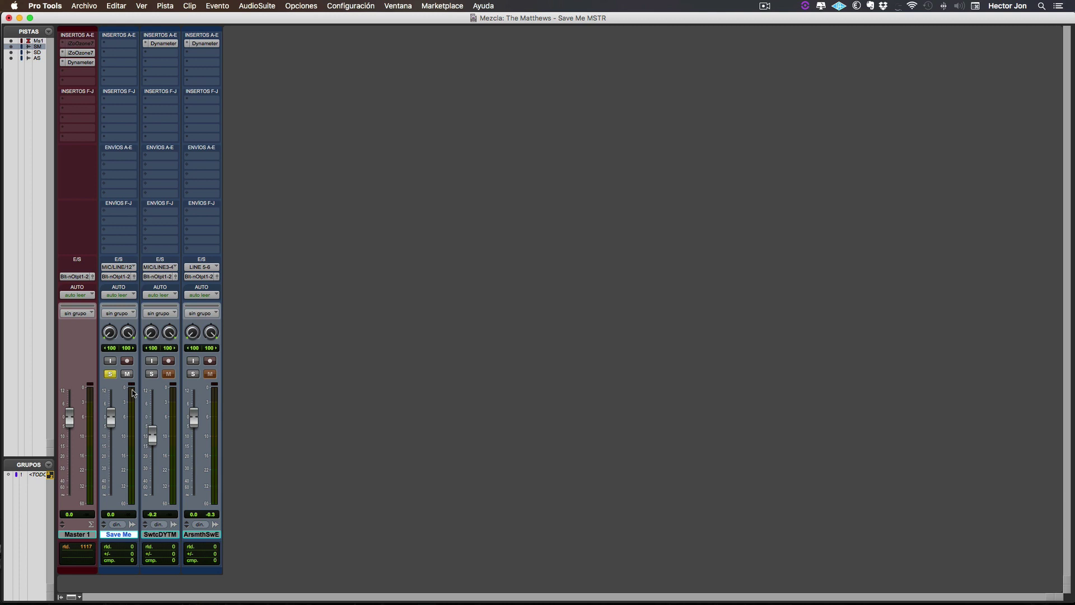
key("super+equal")
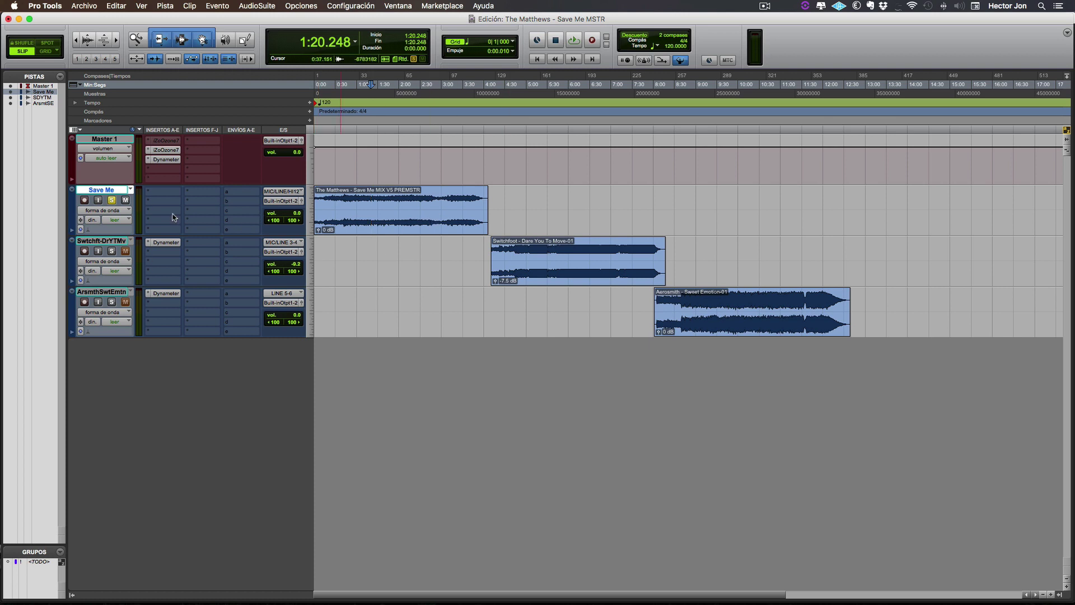
Step: Show the Matching controls of the Equalizer module in the active Ozone 7 insert on Master 1, and close the plug-in
left_click(168, 152)
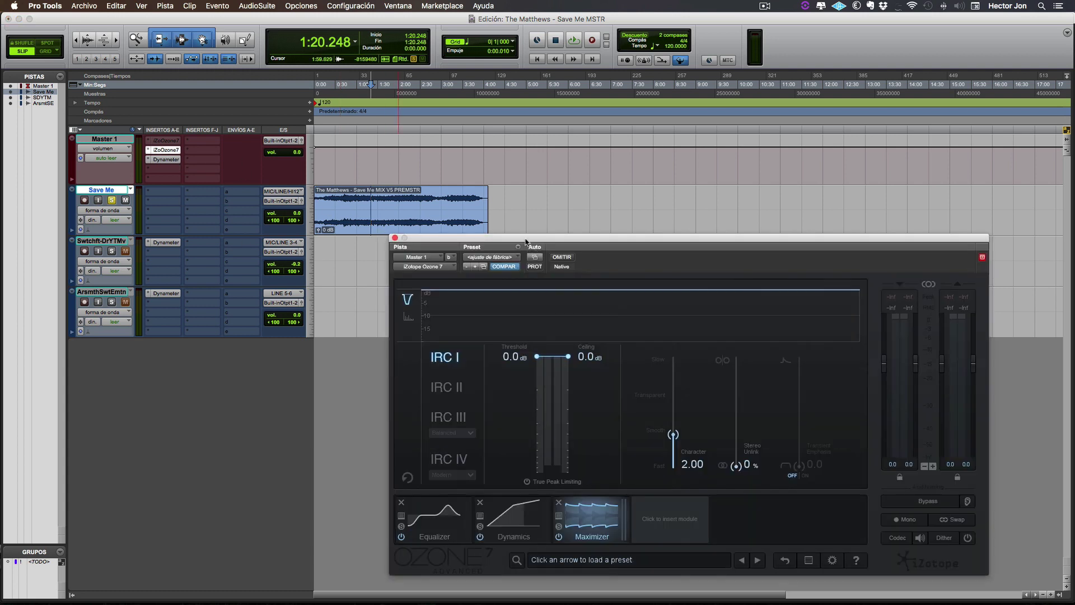
left_click_drag(532, 251, 518, 208)
left_click(423, 480)
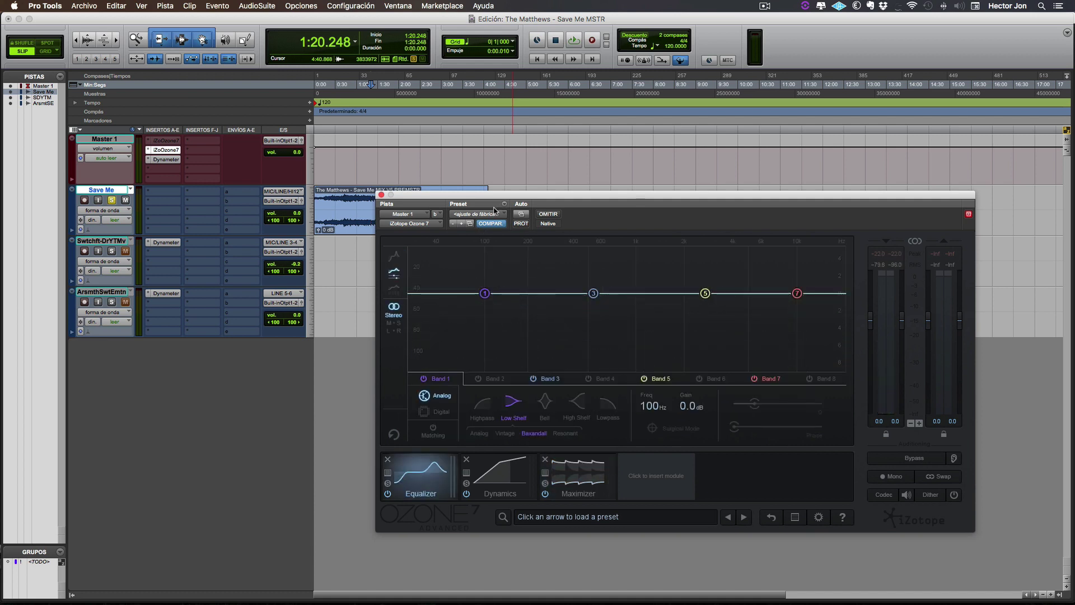
left_click_drag(504, 196, 402, 306)
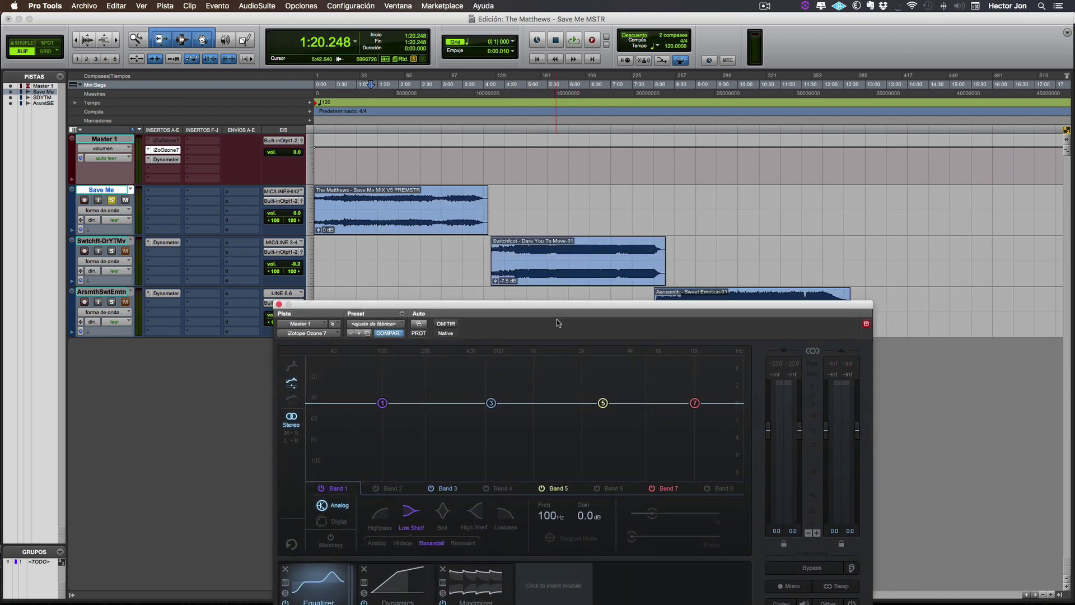
left_click_drag(535, 316, 533, 280)
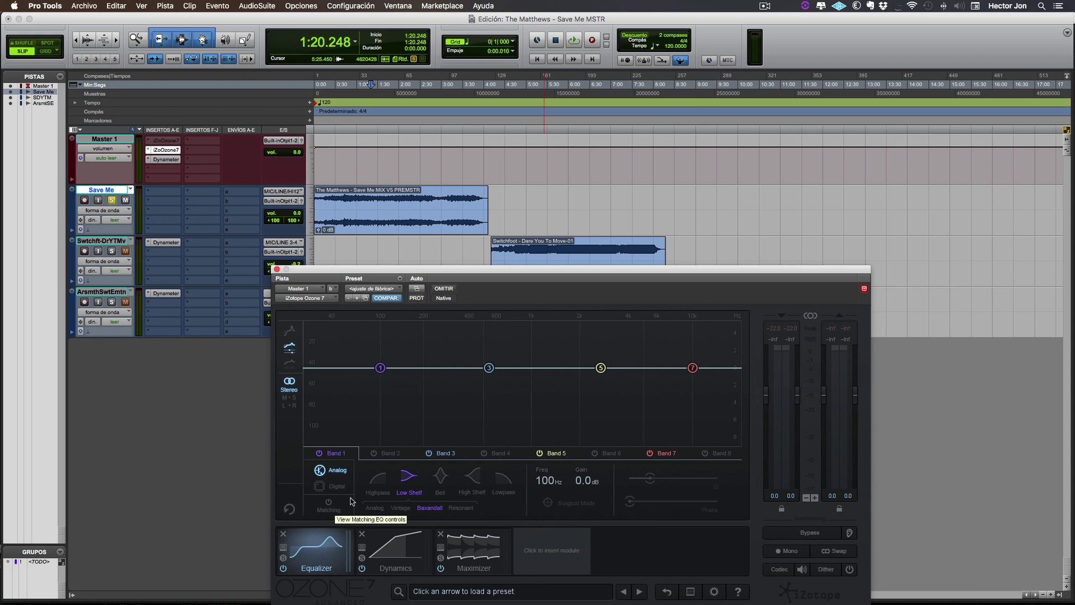
left_click(331, 503)
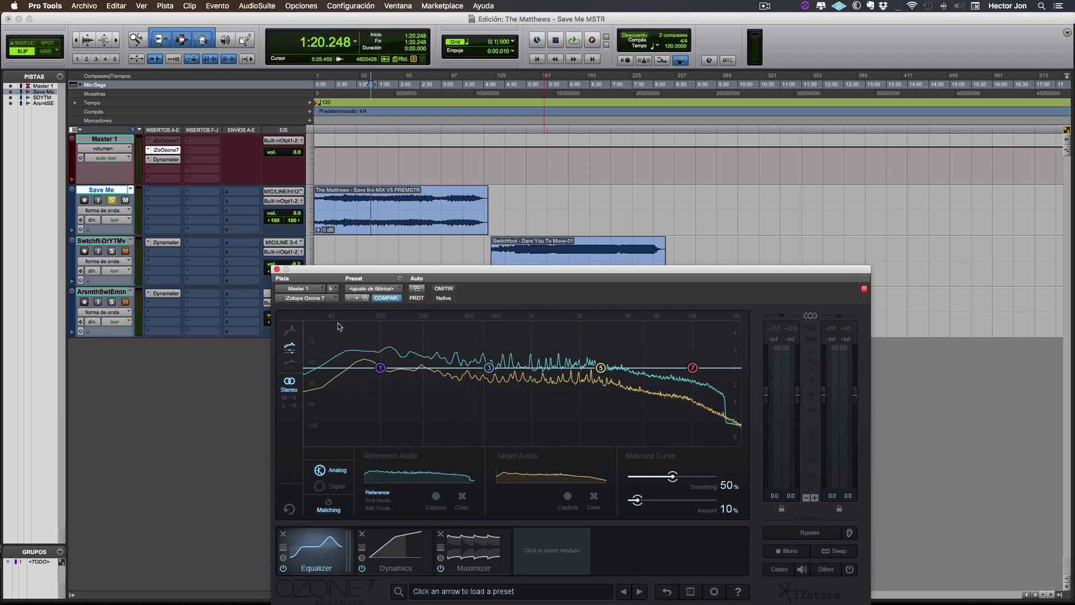
left_click(277, 269)
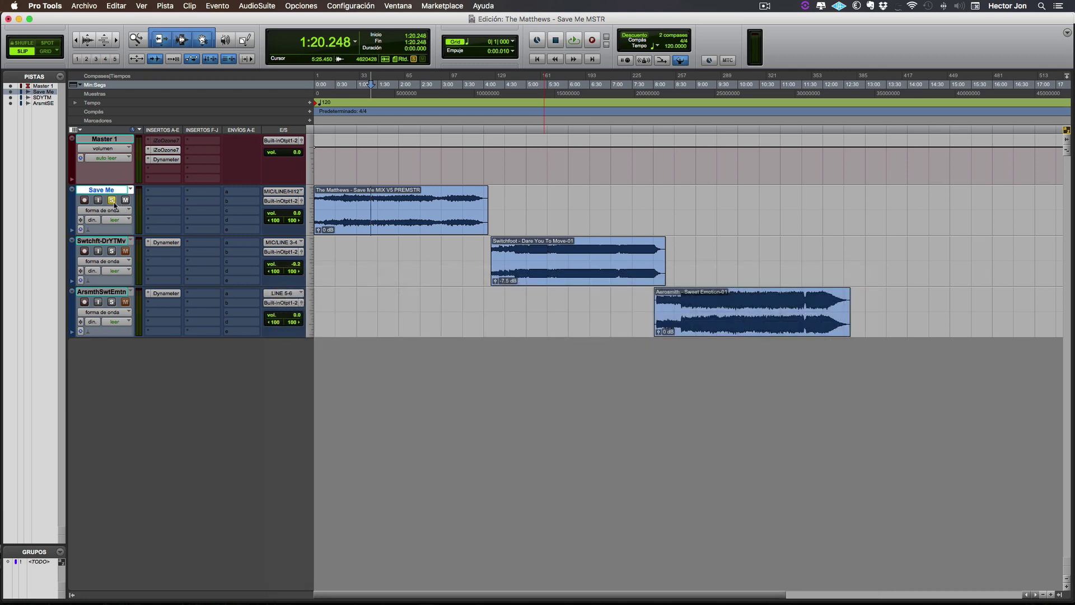
Step: Solo the Switchfoot reference and Save Me tracks together, and play the Save Me mix from about 0:54
right_click(113, 250)
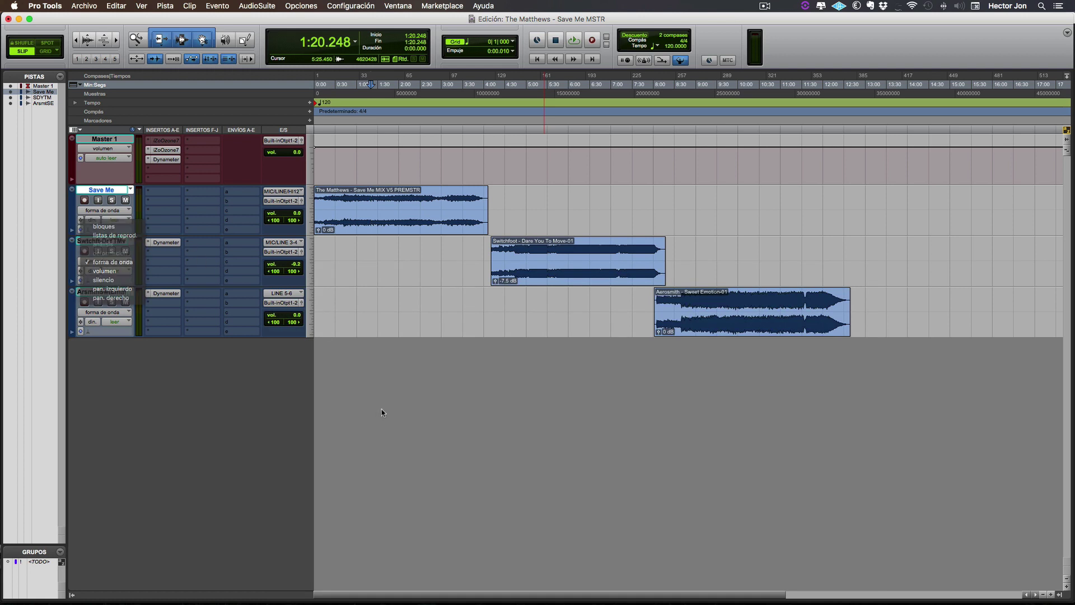
left_click(100, 252)
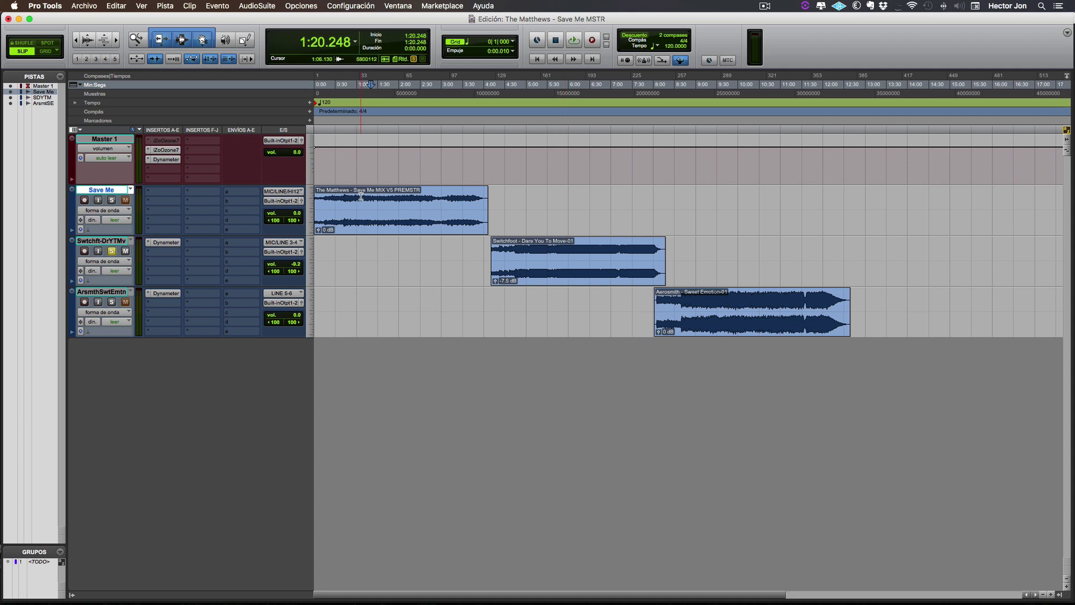
key("super+bracketright")
left_click(391, 199)
key("space")
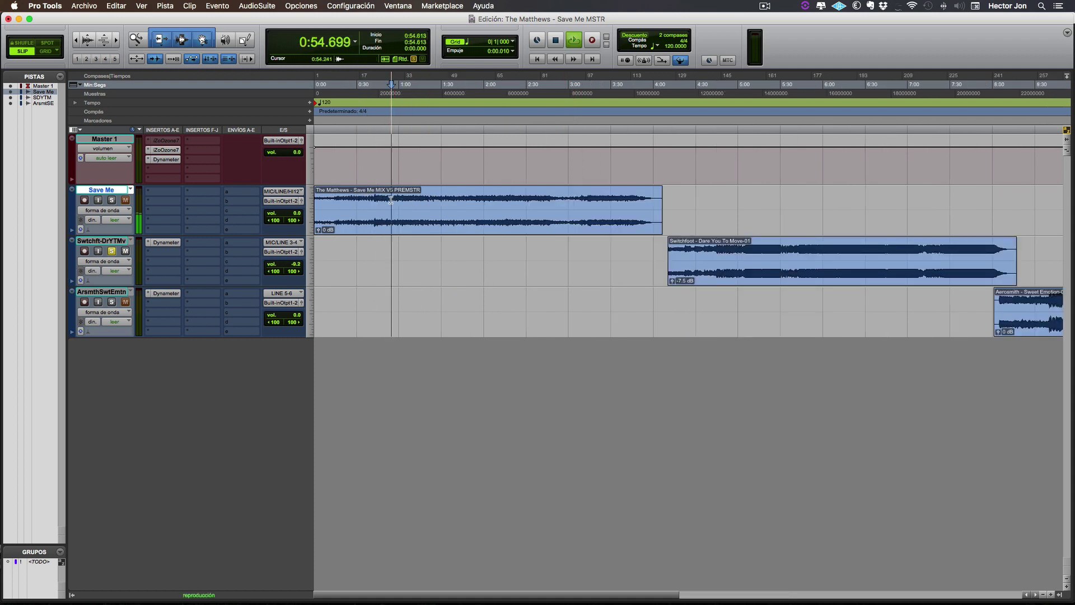
key("space")
left_click(113, 200)
key("space")
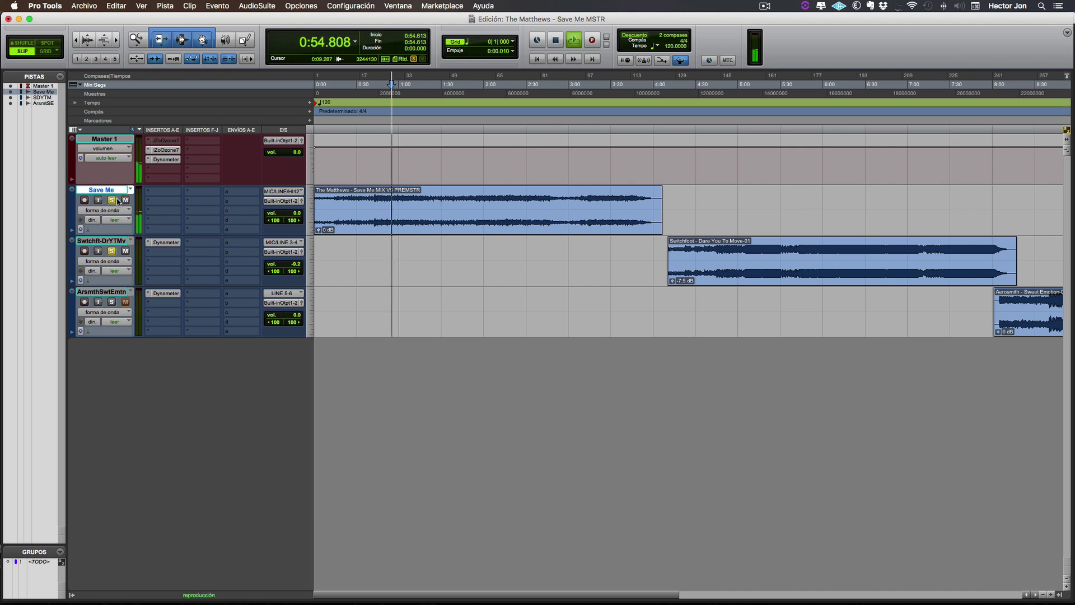
key("super+bracketright")
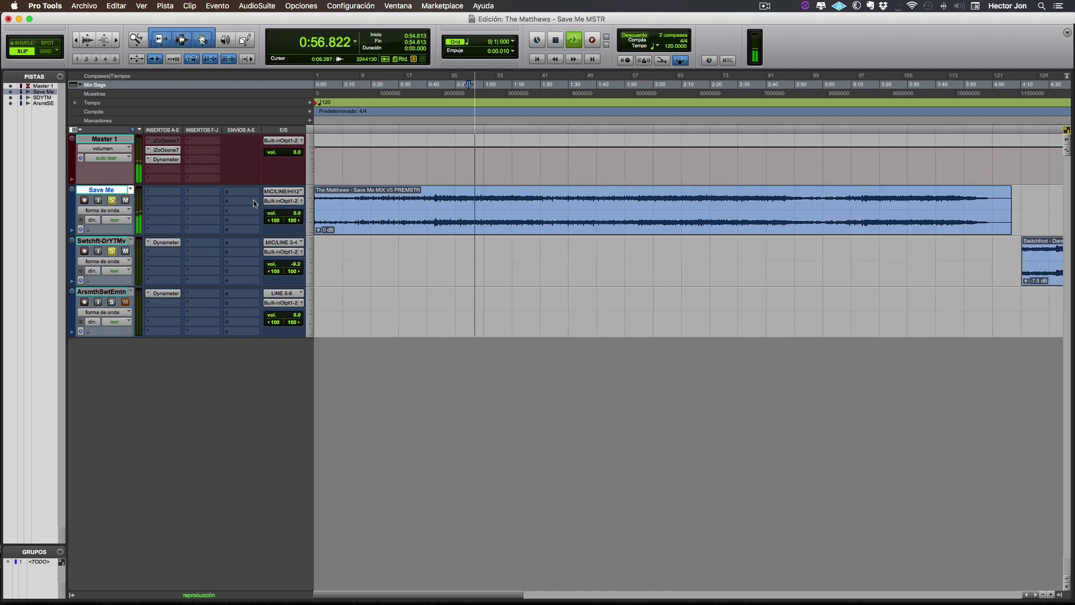
scroll(310, 215, "right", 2)
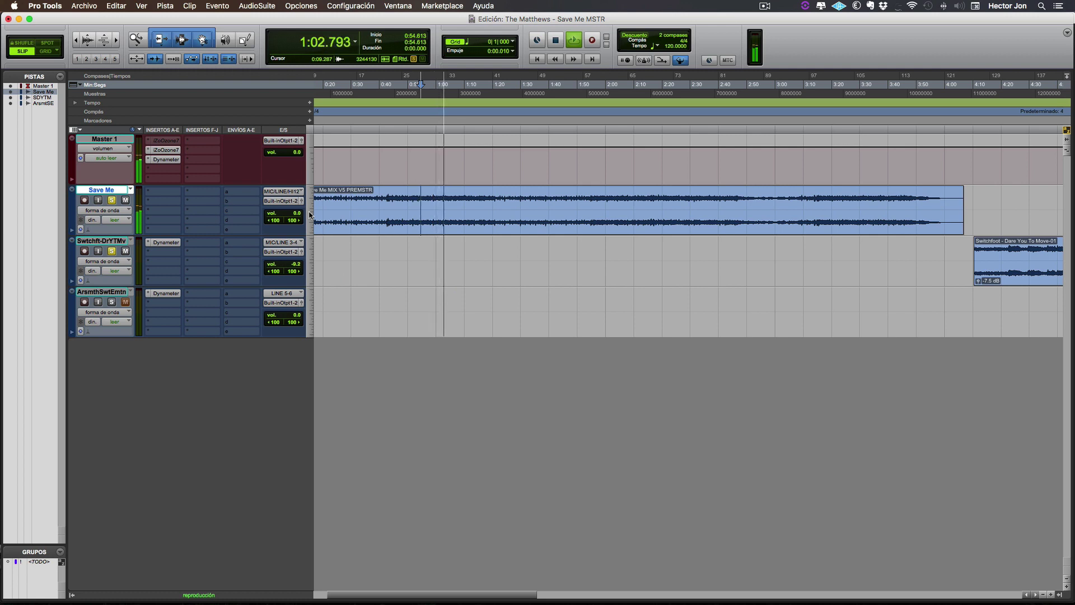
key("super+bracketleft")
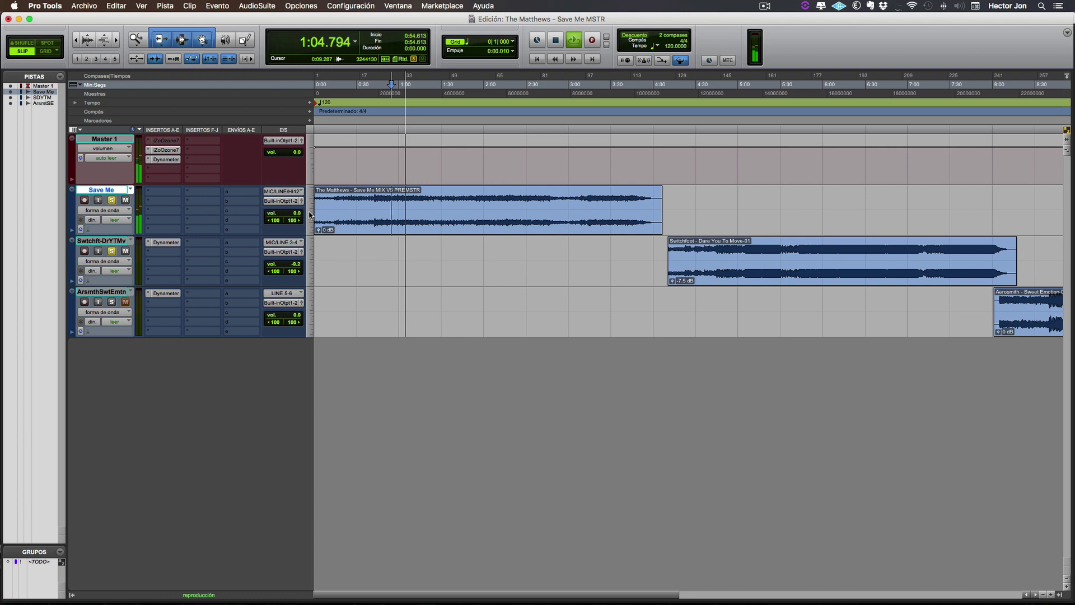
key("space")
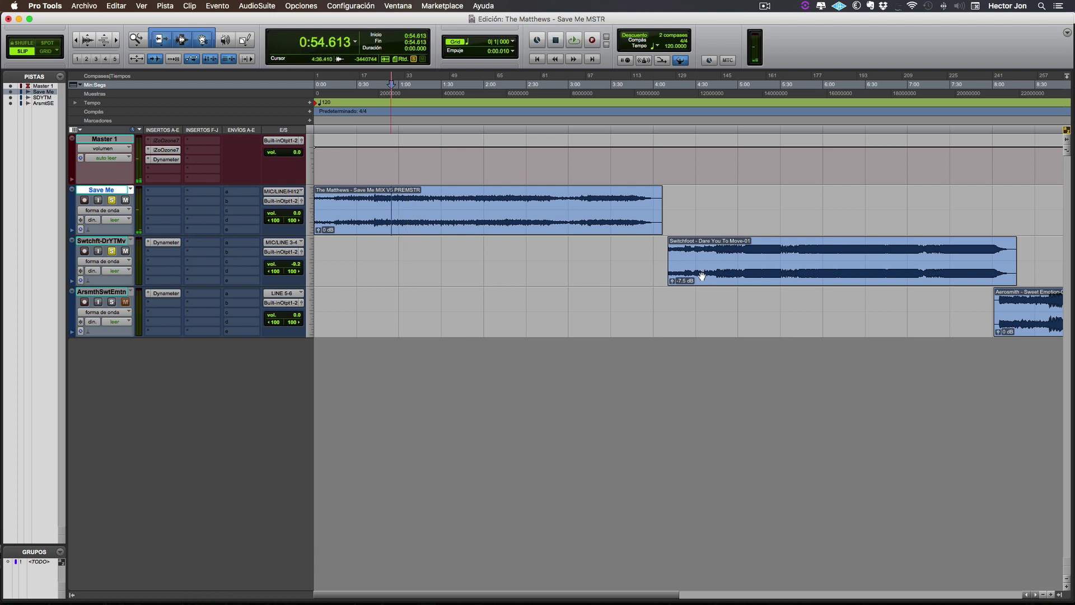
Step: Play the Switchfoot reference song from about 6:14 to find its loudest section
scroll(368, 280, "right", 5)
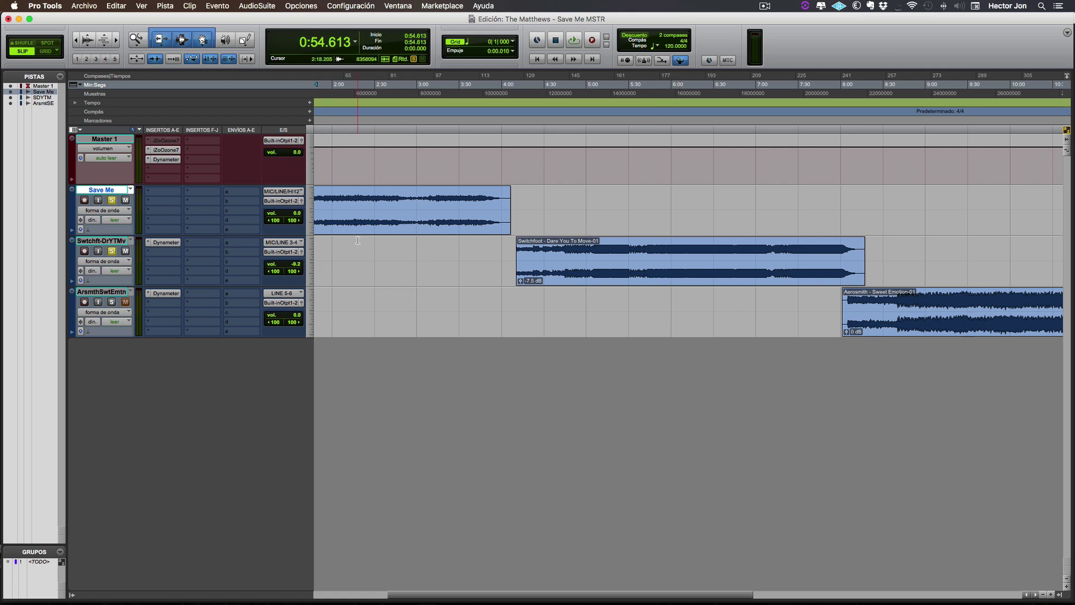
scroll(358, 240, "left", 5)
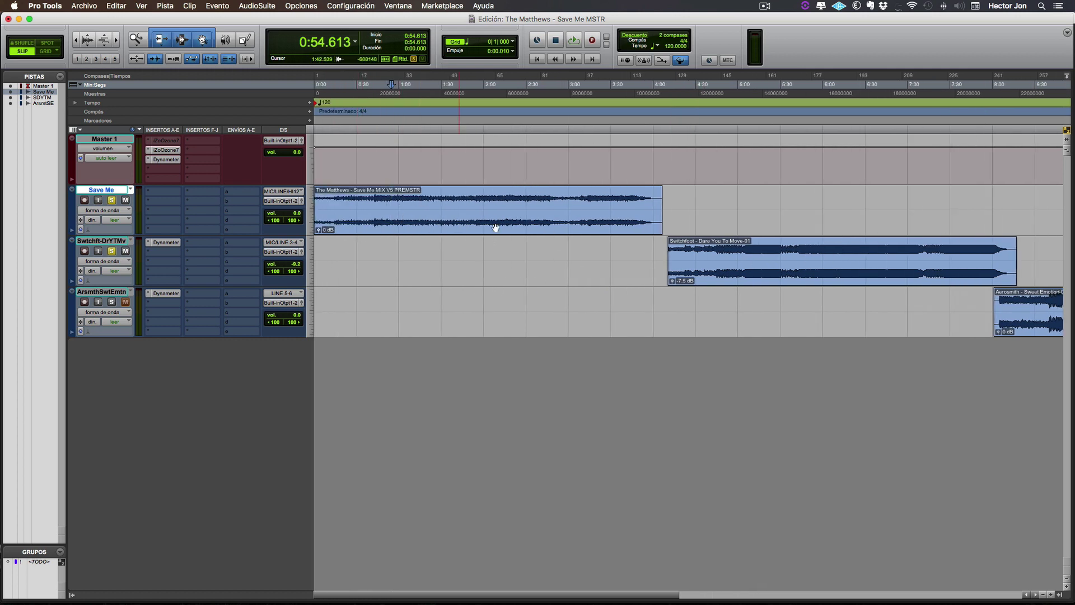
scroll(494, 228, "right", 6)
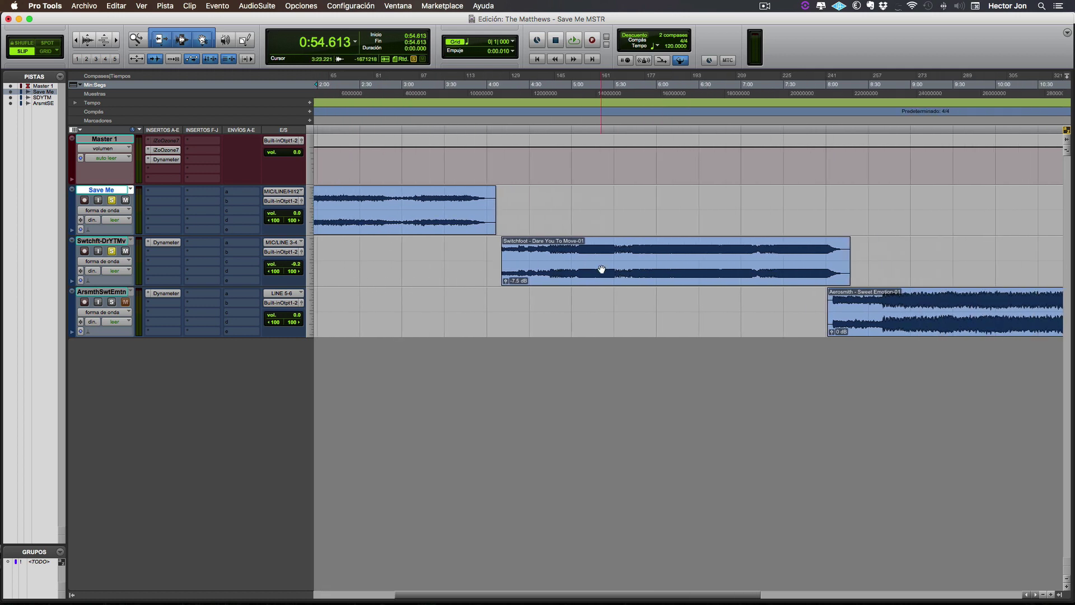
left_click(678, 248)
key("space")
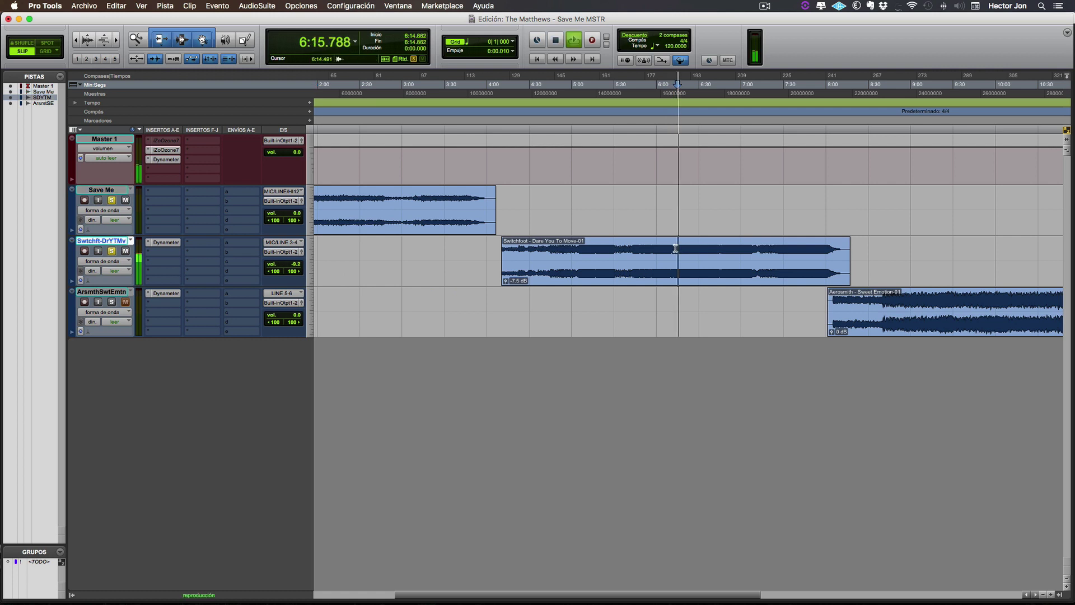
key("super+bracketright")
scroll(650, 247, "right", 3)
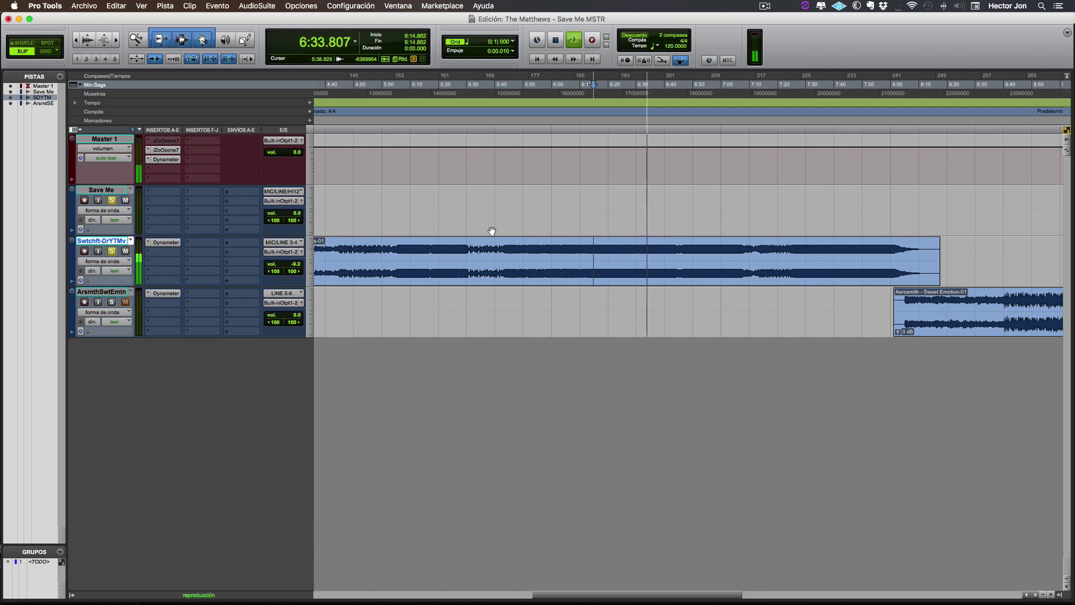
key("space")
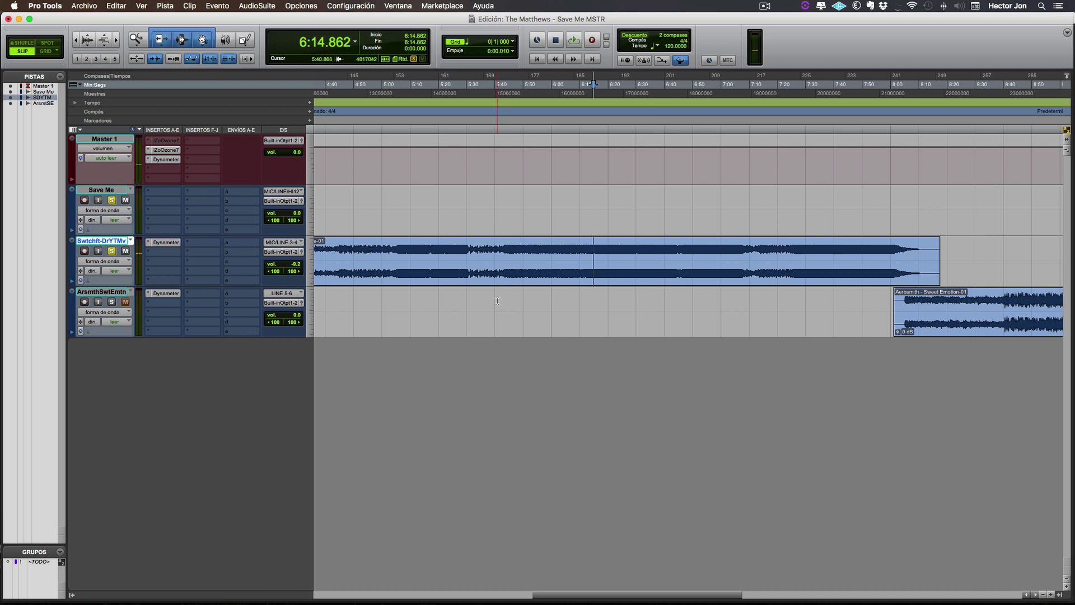
Step: Clear the captured reference and target audio in the matching equalizer of the active Ozone 7 insert on Master 1
scroll(498, 300, "left", 5)
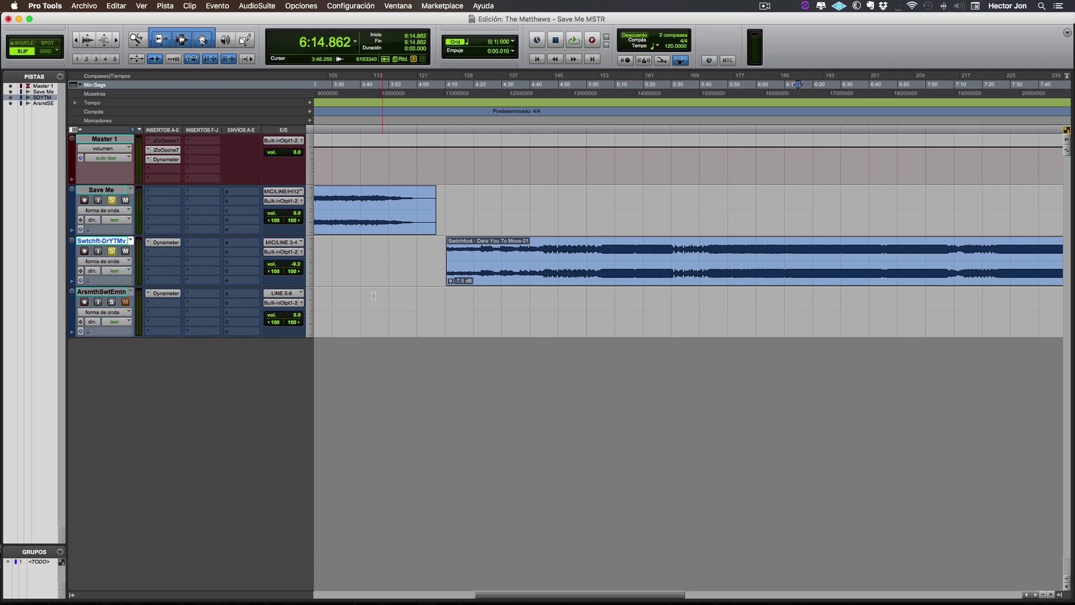
scroll(183, 235, "left", 3)
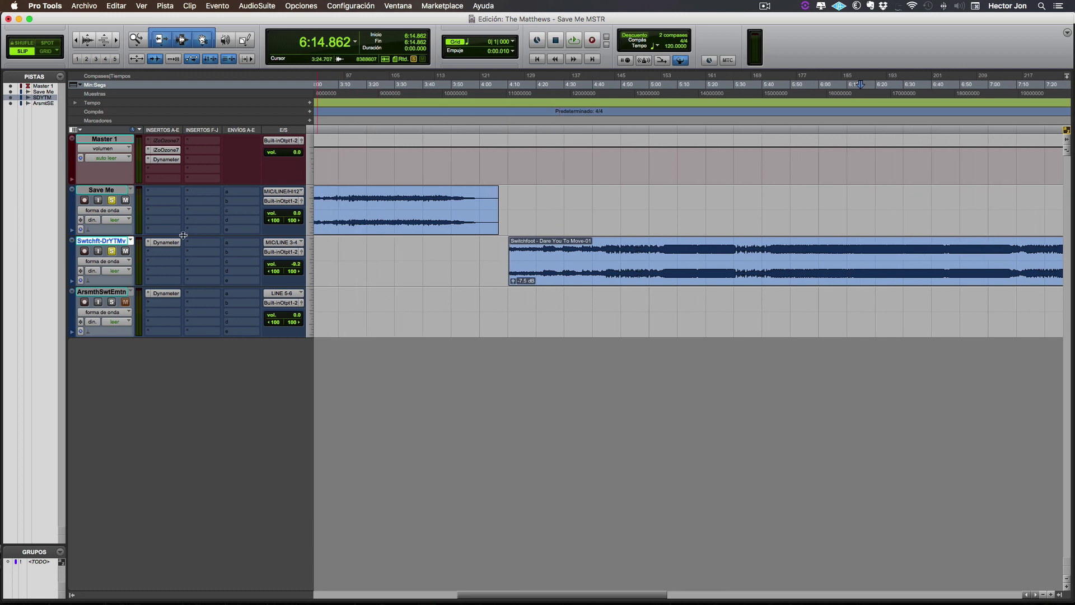
scroll(183, 235, "right", 5)
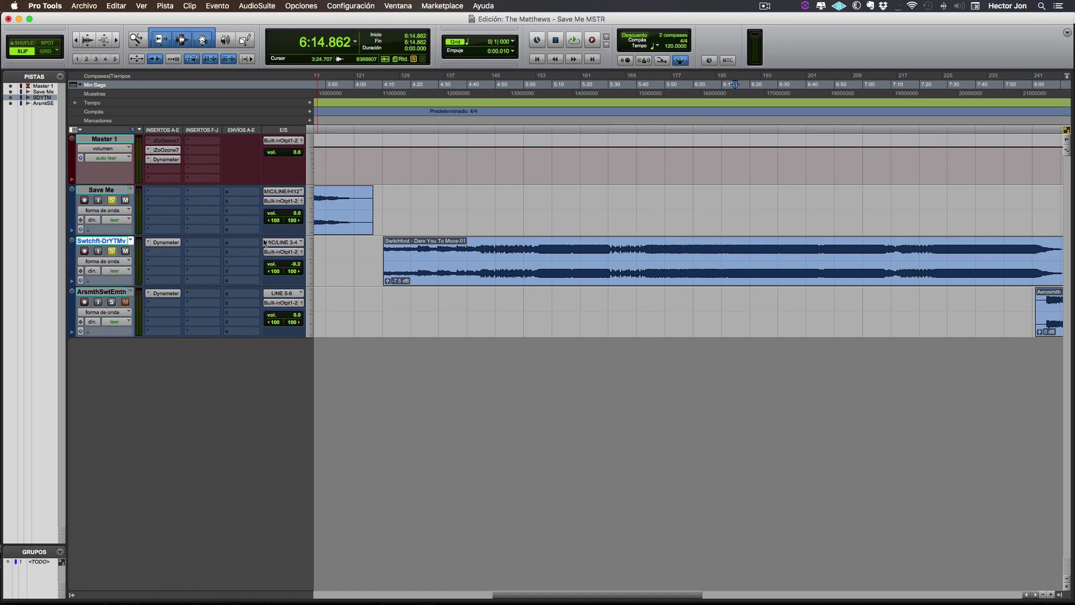
left_click(165, 149)
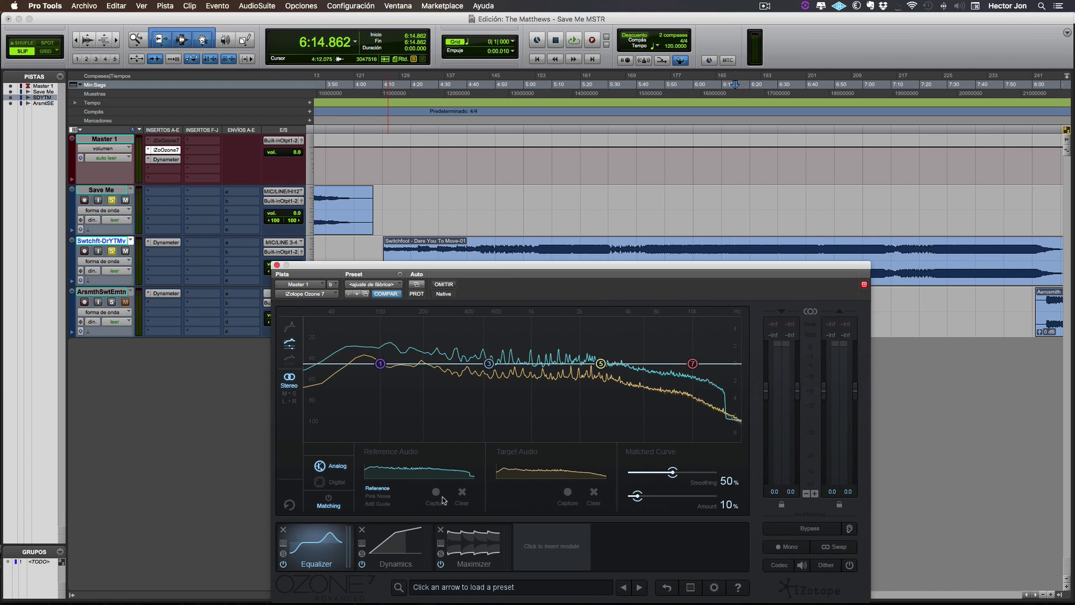
left_click(460, 493)
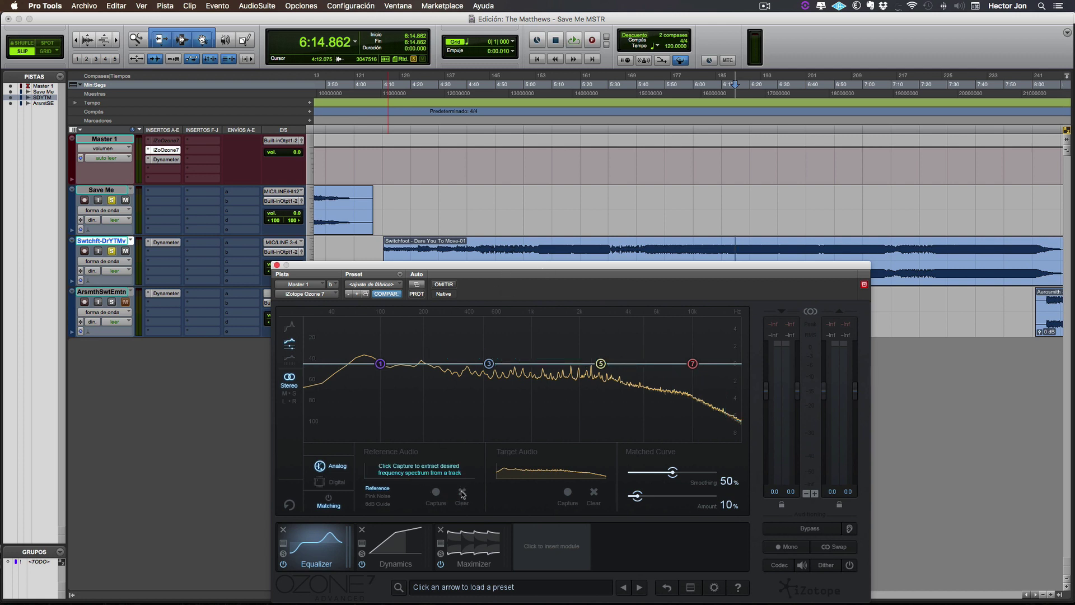
left_click(594, 493)
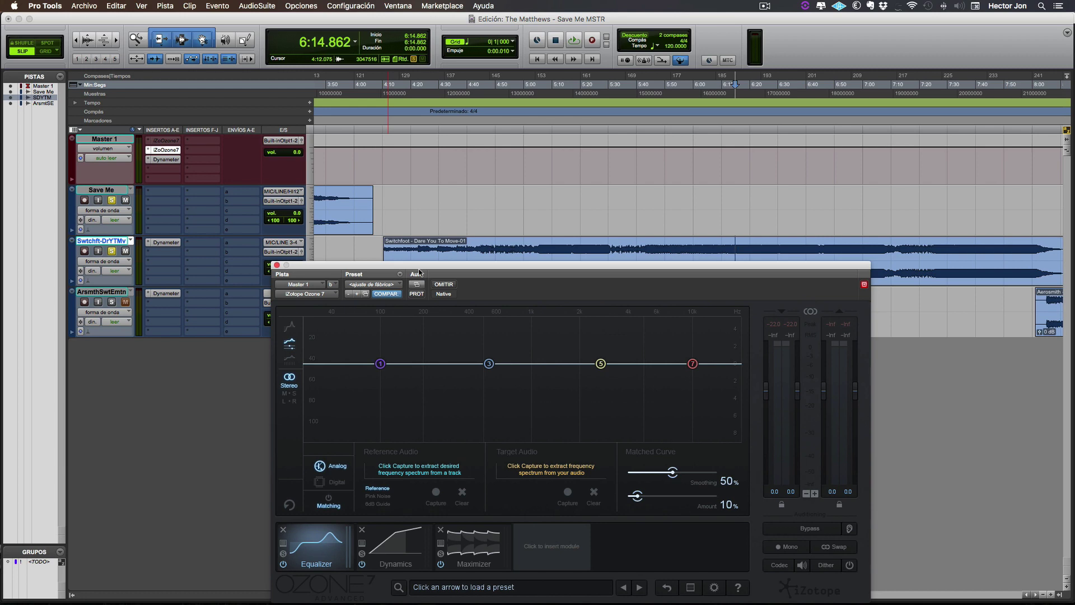
Step: Capture the reference audio spectrum in the matching equalizer while playing the Switchfoot song from about 6:10
left_click_drag(547, 271, 499, 275)
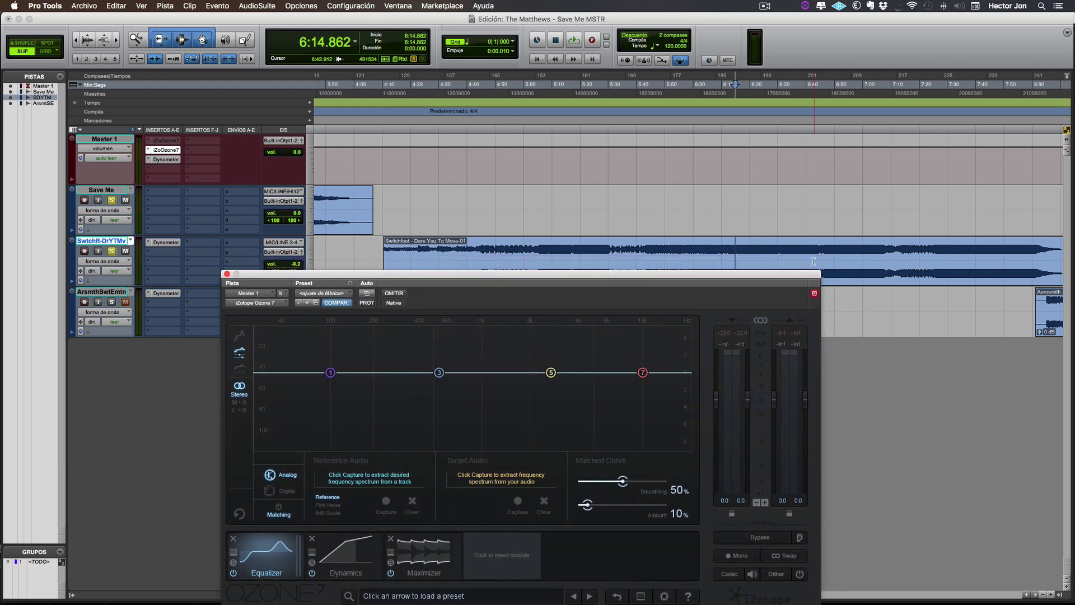
left_click(721, 251)
left_click_drag(650, 274, 702, 258)
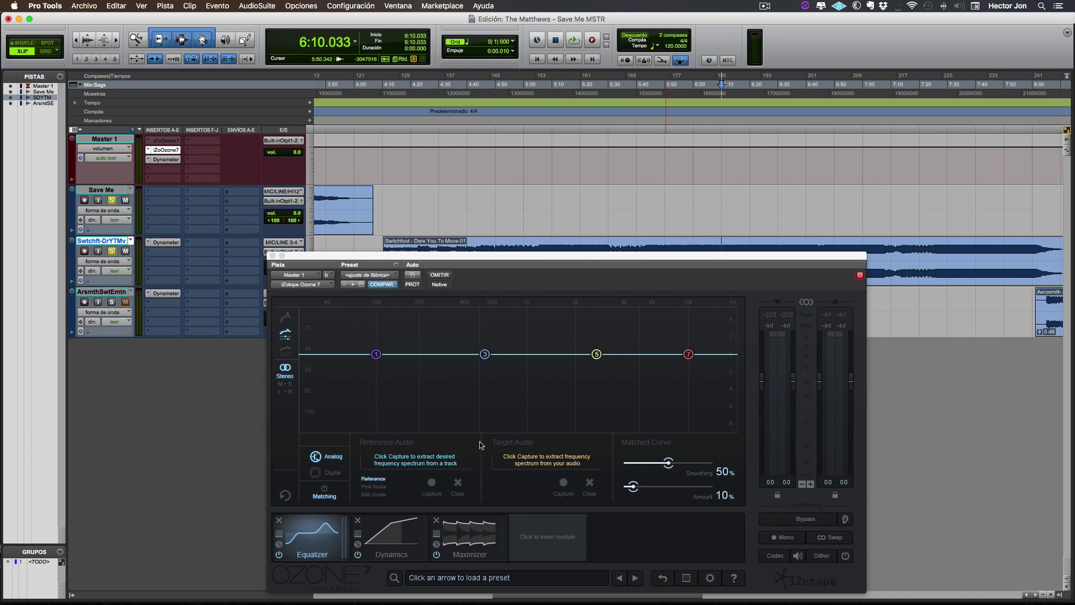
left_click(431, 484)
key("space")
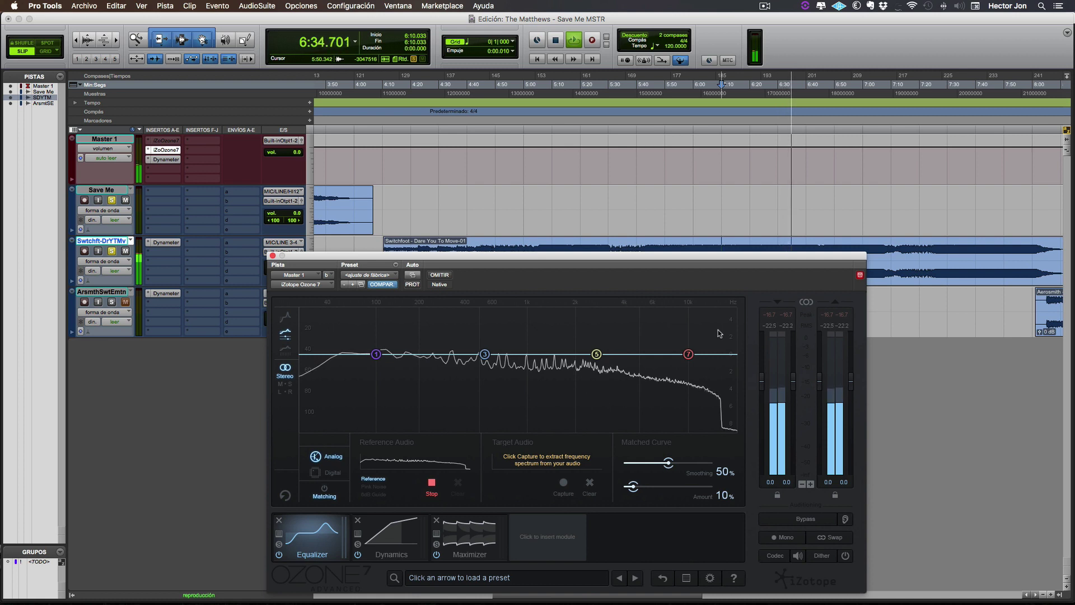
key("space")
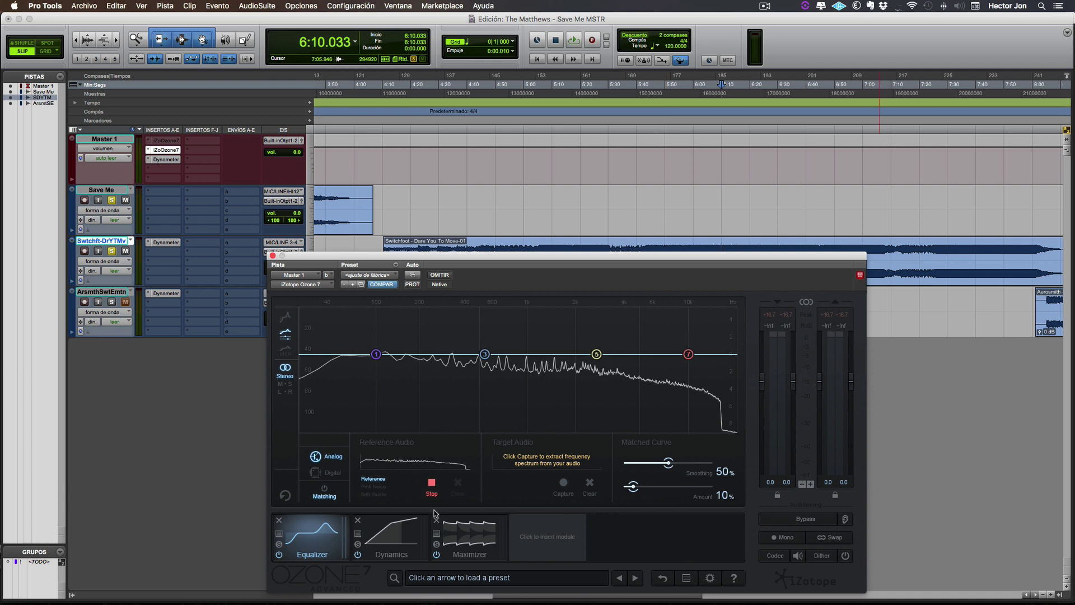
left_click(433, 485)
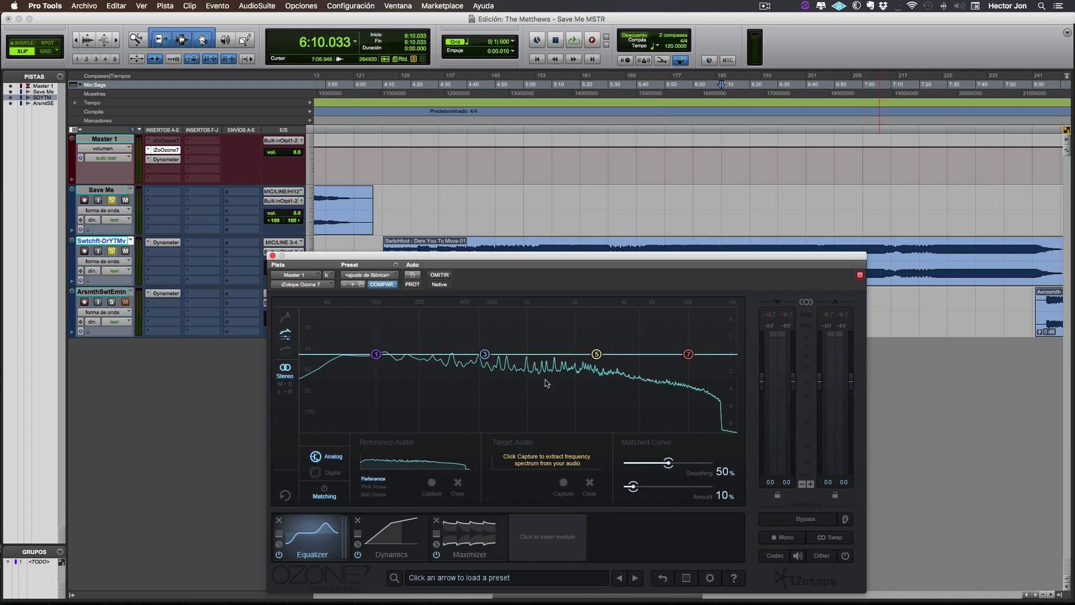
Step: Capture the target audio spectrum in the matching equalizer while playing the Save Me mix from about 1:48
scroll(392, 224, "left", 10)
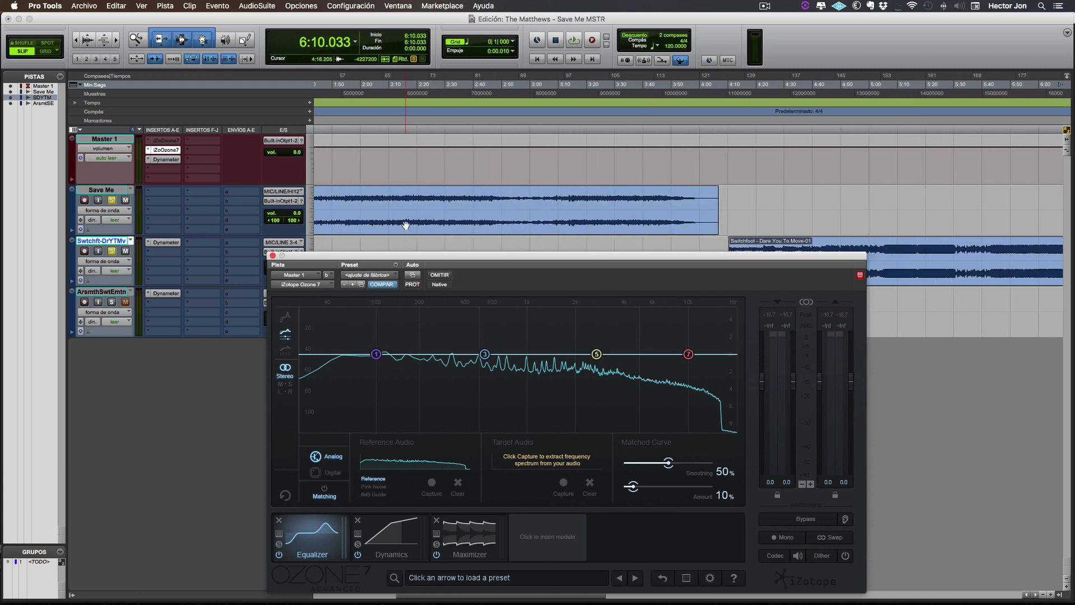
left_click(386, 196)
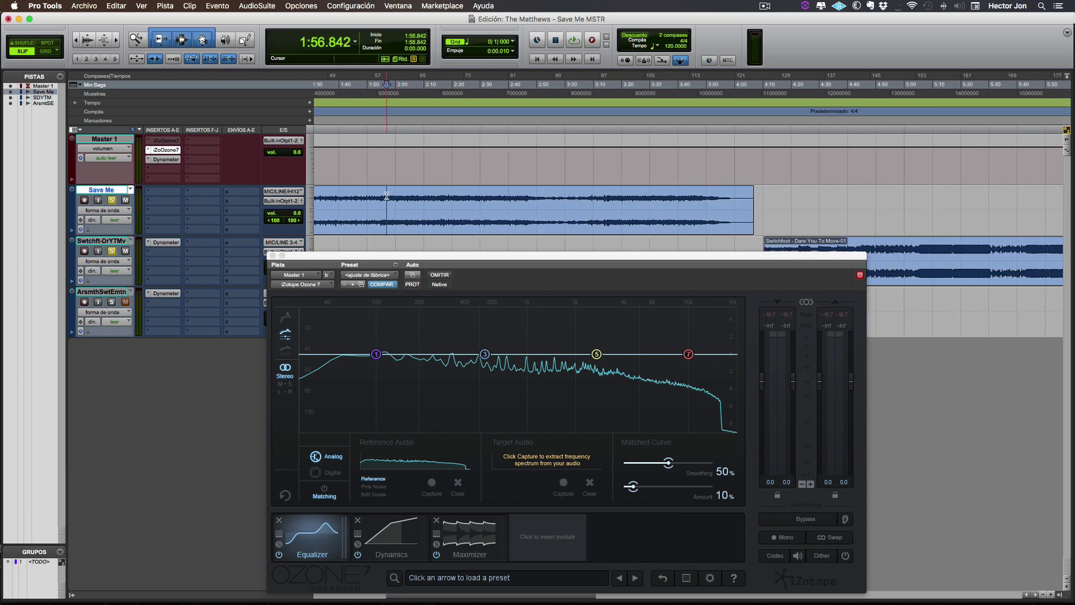
left_click(369, 199)
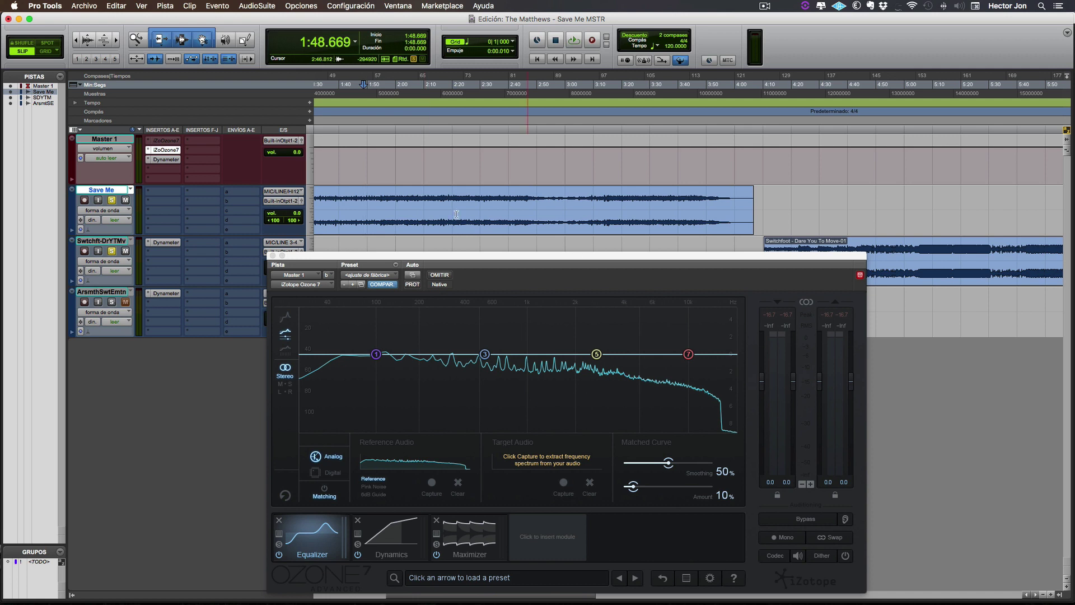
left_click(570, 482)
key("space")
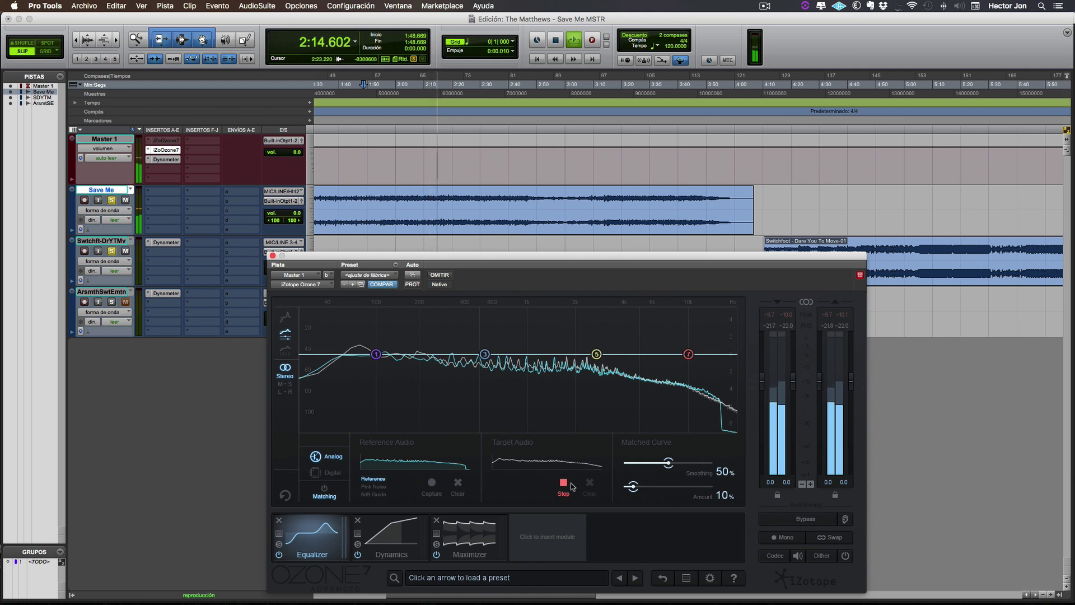
key("space")
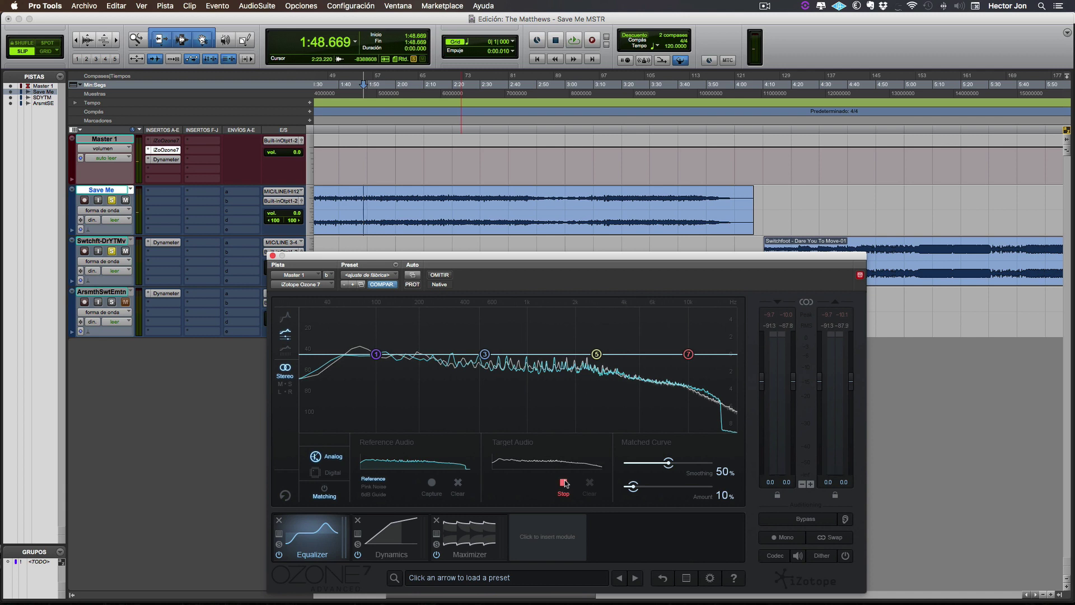
left_click(564, 482)
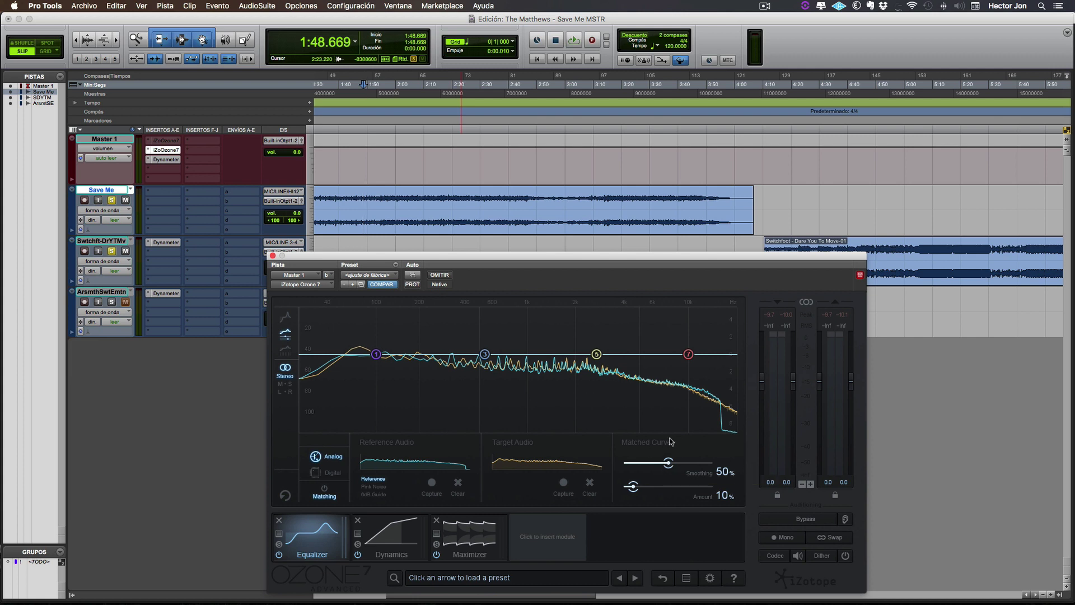
Step: Enable Matching and set the matched curve to 48% smoothing and 27% amount, trying 0% smoothing first
mouse_move(669, 462)
left_mouse_down()
mouse_move(722, 460)
mouse_move(622, 451)
mouse_move(735, 452)
mouse_move(654, 454)
left_mouse_up()
left_click(324, 489)
left_click_drag(655, 463, 581, 472)
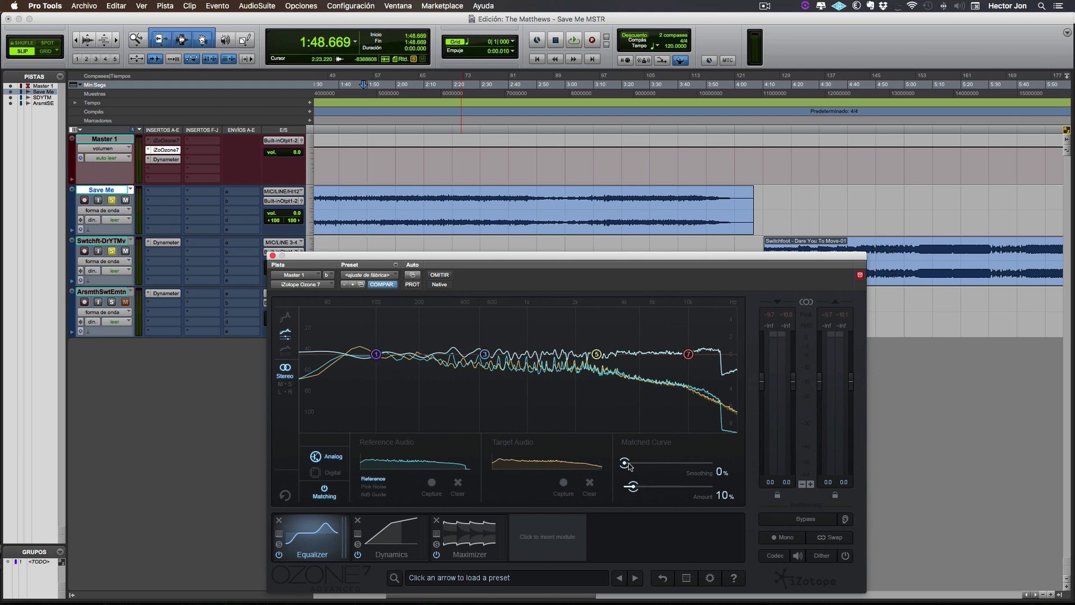
mouse_move(624, 463)
left_mouse_down()
mouse_move(651, 462)
mouse_move(604, 463)
left_mouse_up()
left_click_drag(626, 464, 670, 467)
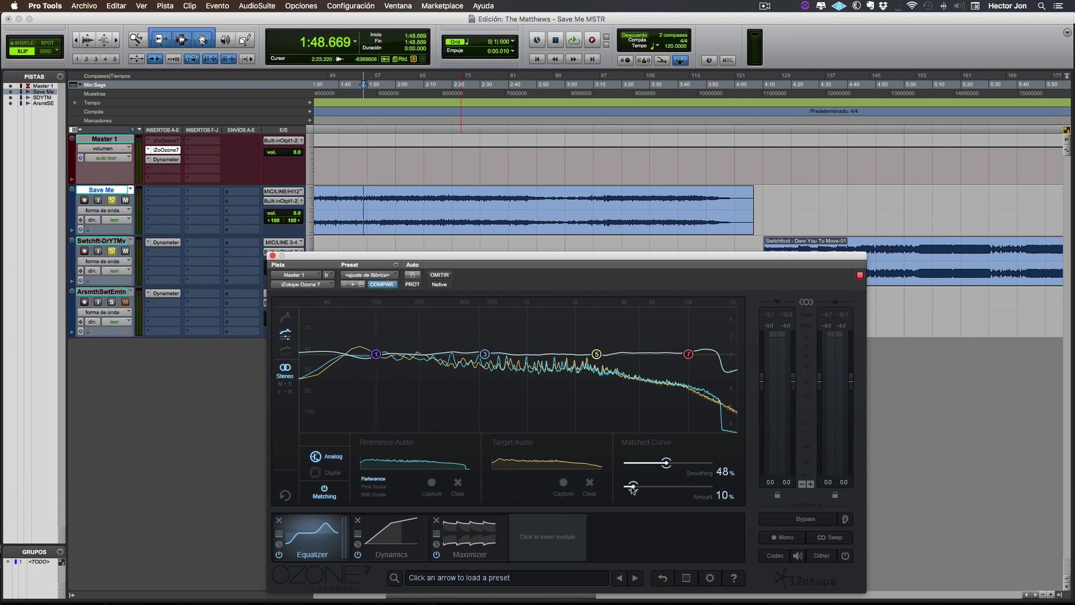
mouse_move(634, 487)
left_mouse_down()
mouse_move(657, 488)
mouse_move(648, 487)
left_mouse_up()
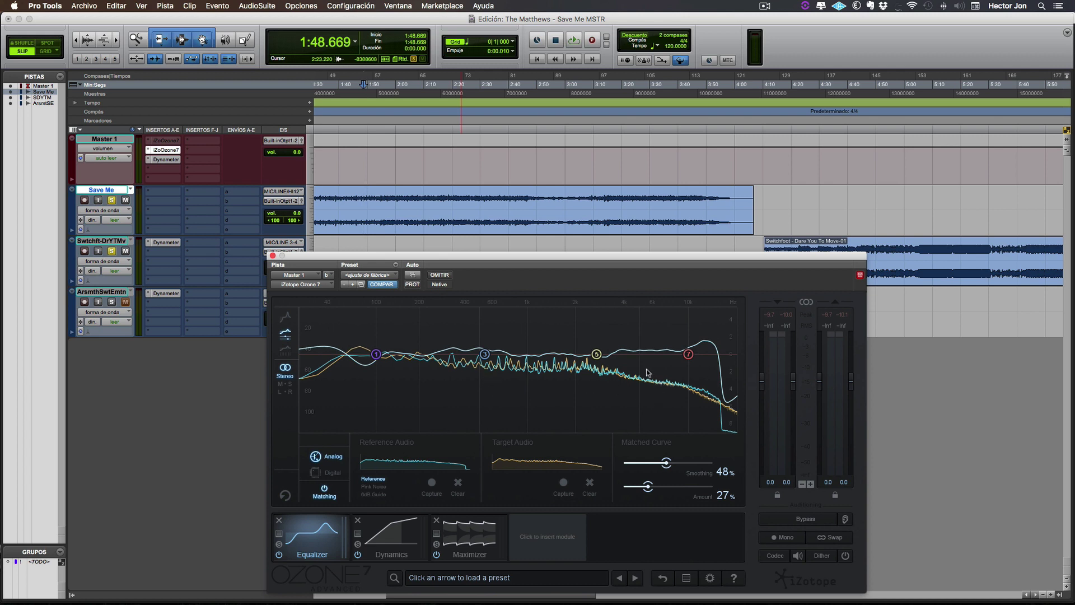
Step: While playing Save Me, try the matched curve amount between 4% and 100%, and set it to 32%
key("space")
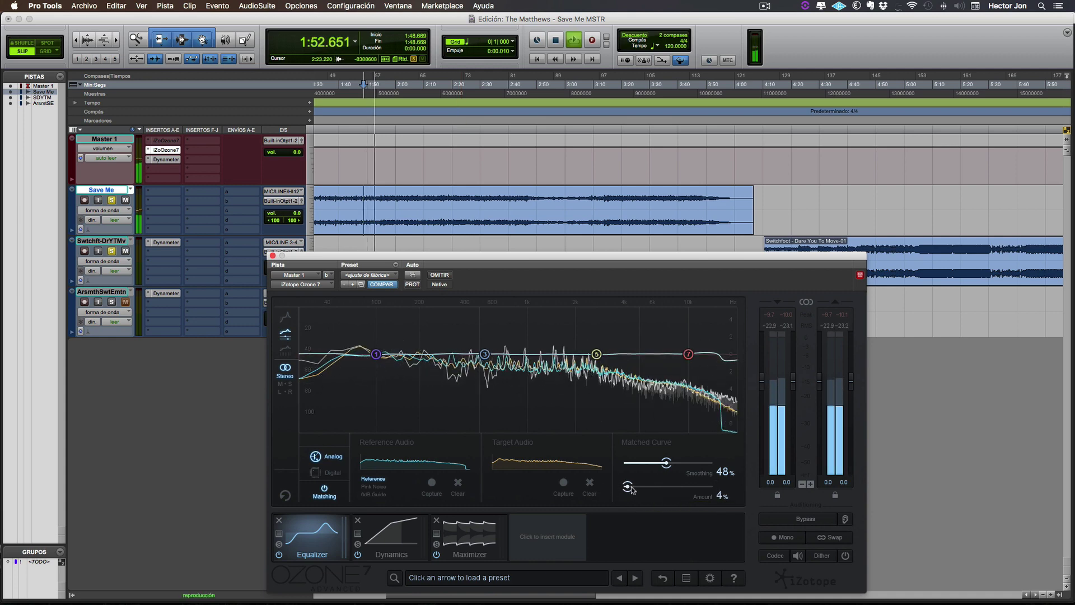
left_click_drag(650, 487, 728, 485)
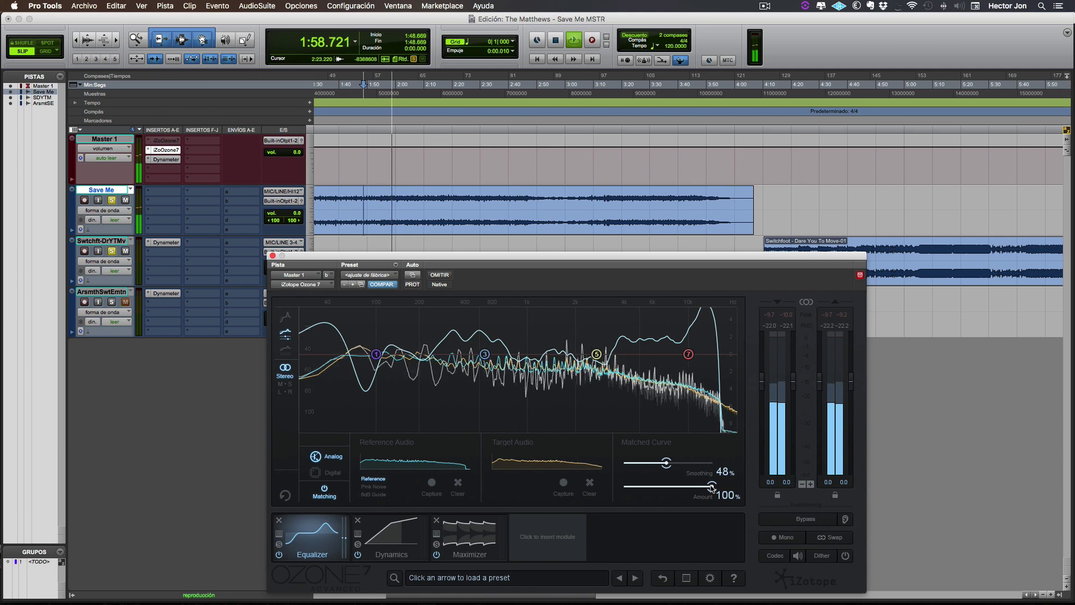
left_click_drag(719, 489, 652, 488)
key("space")
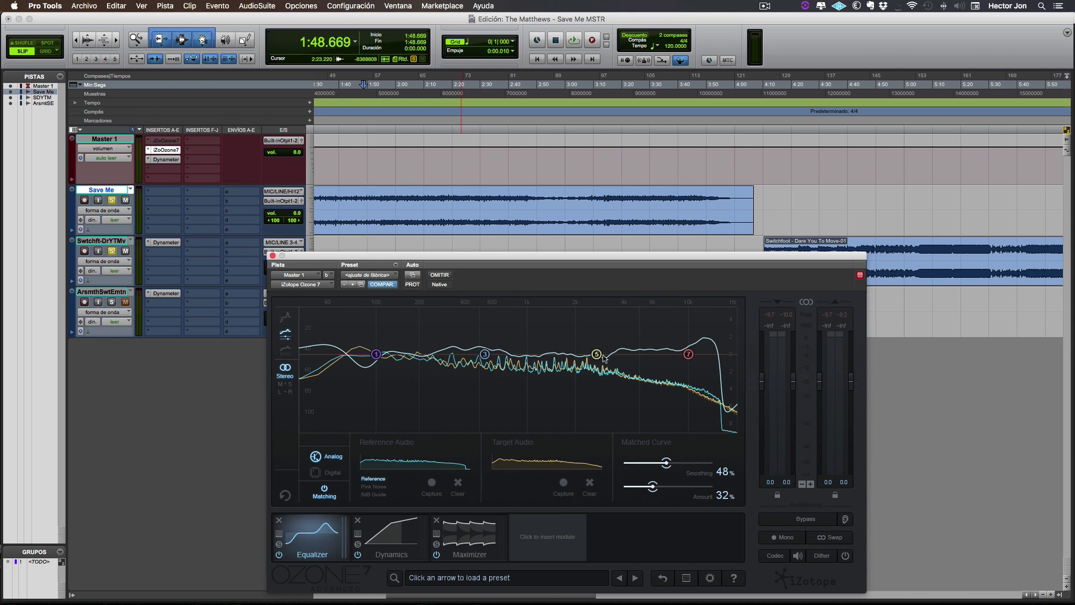
Step: Nudge equalizer band 5 slightly upward and play Save Me, toggling Matching off and on to compare the sound
left_click_drag(598, 351, 597, 359)
key("space")
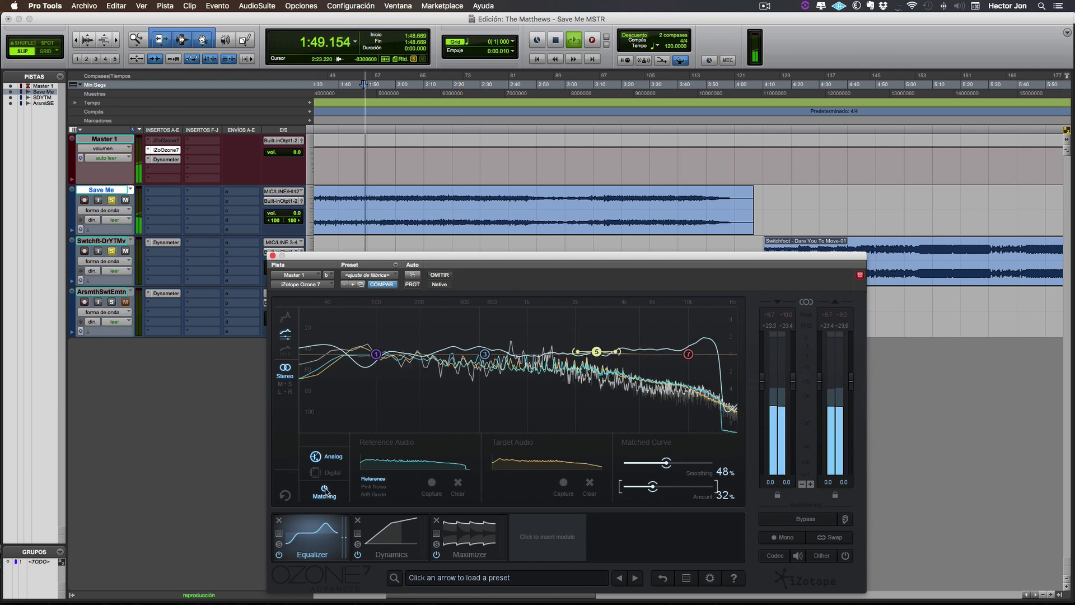
left_click(325, 490)
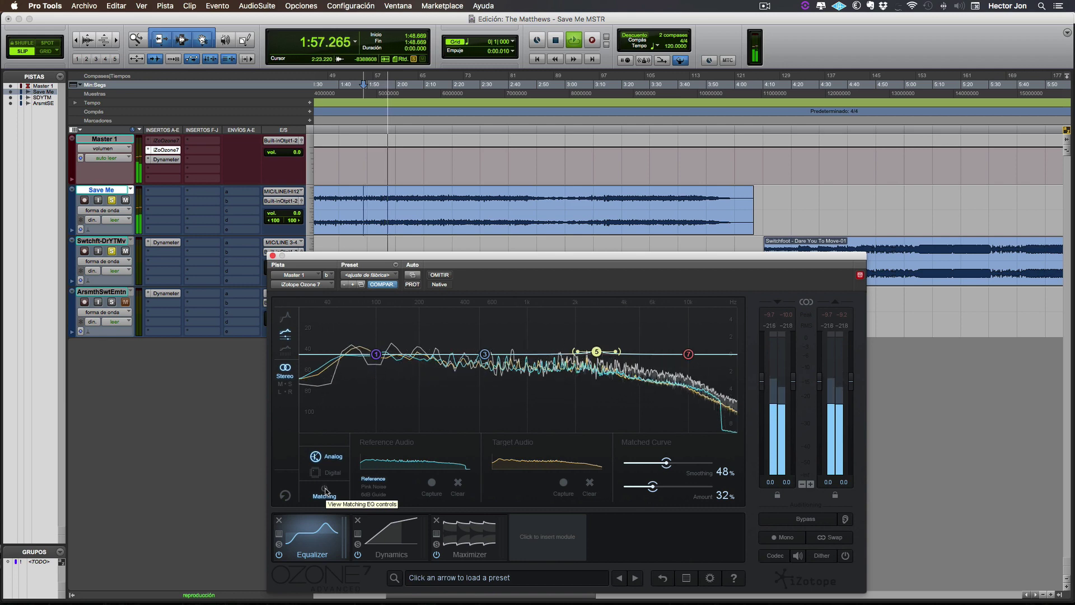
left_click(325, 490)
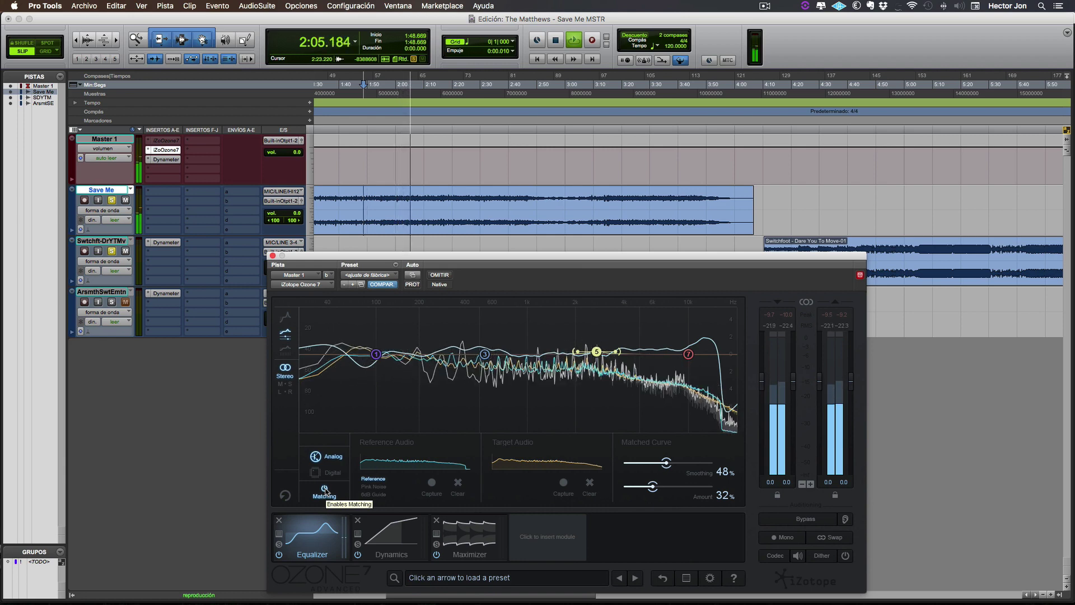
left_click(325, 490)
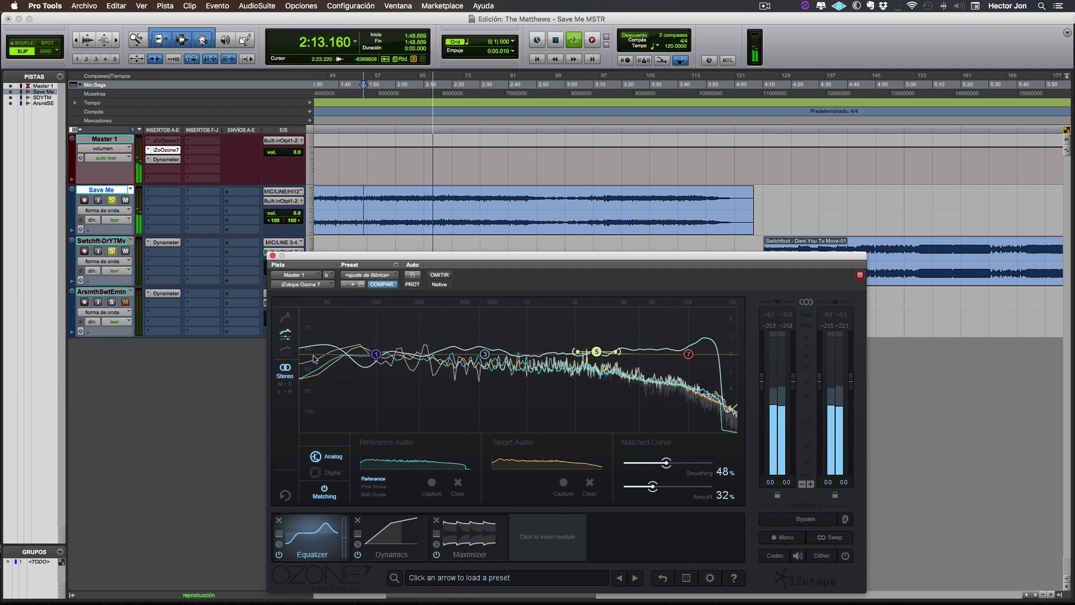
key("space")
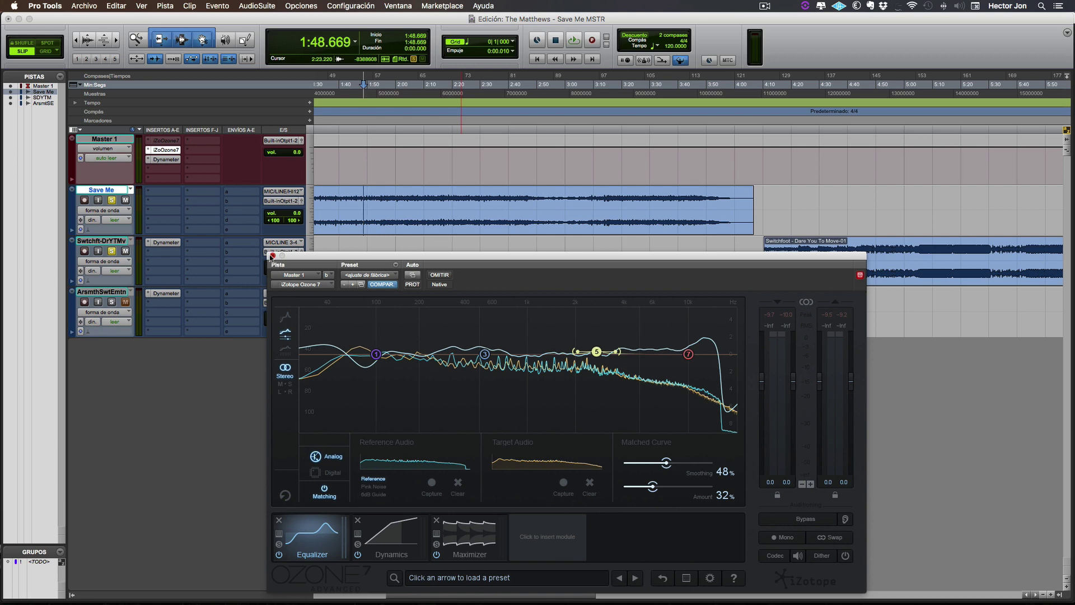
Step: Remove the second Ozone 7 insert from Master 1, and reactivate and open the first Ozone 7 insert
left_click(272, 256)
left_click(150, 150)
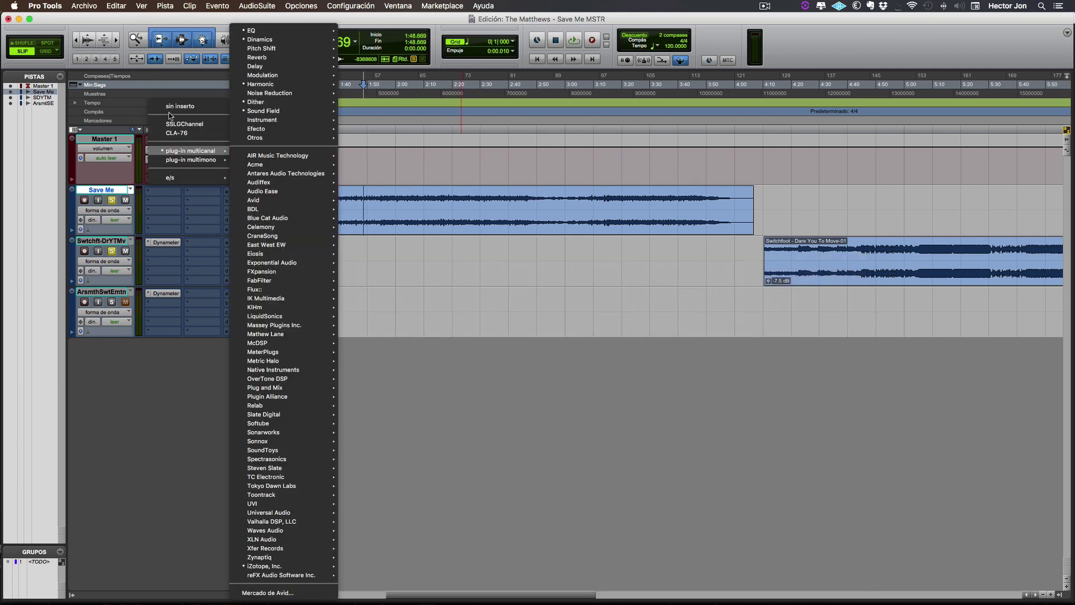
left_click(173, 109)
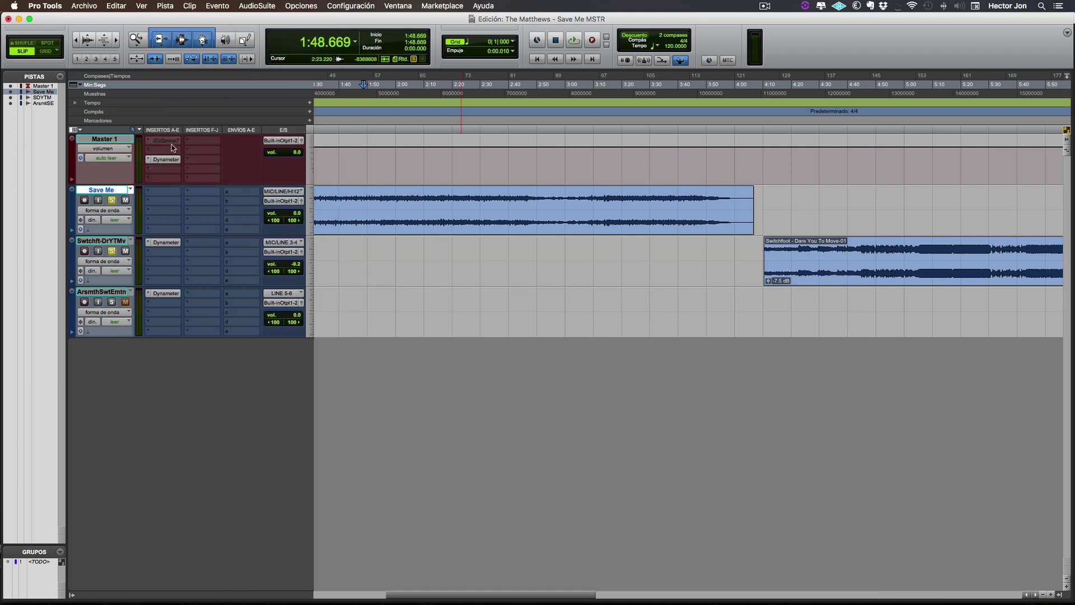
left_click(173, 142, "ctrl+super")
left_click(170, 142)
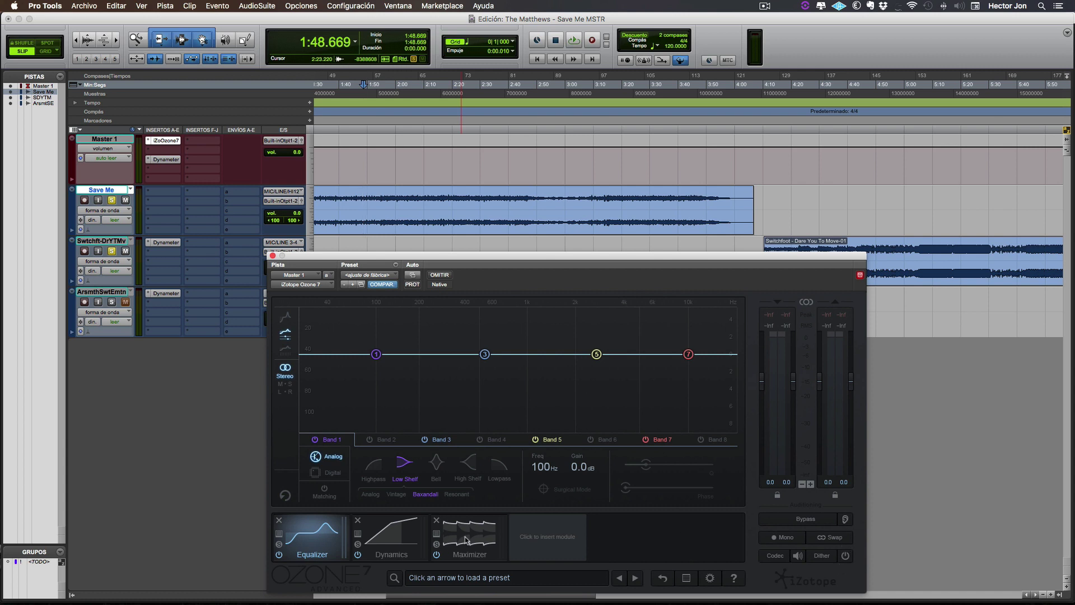
Step: Switch off the Maximizer and turn on Matching in the Equalizer, checking it with a short playback of Save Me
left_click(436, 554)
left_click_drag(380, 257, 422, 195)
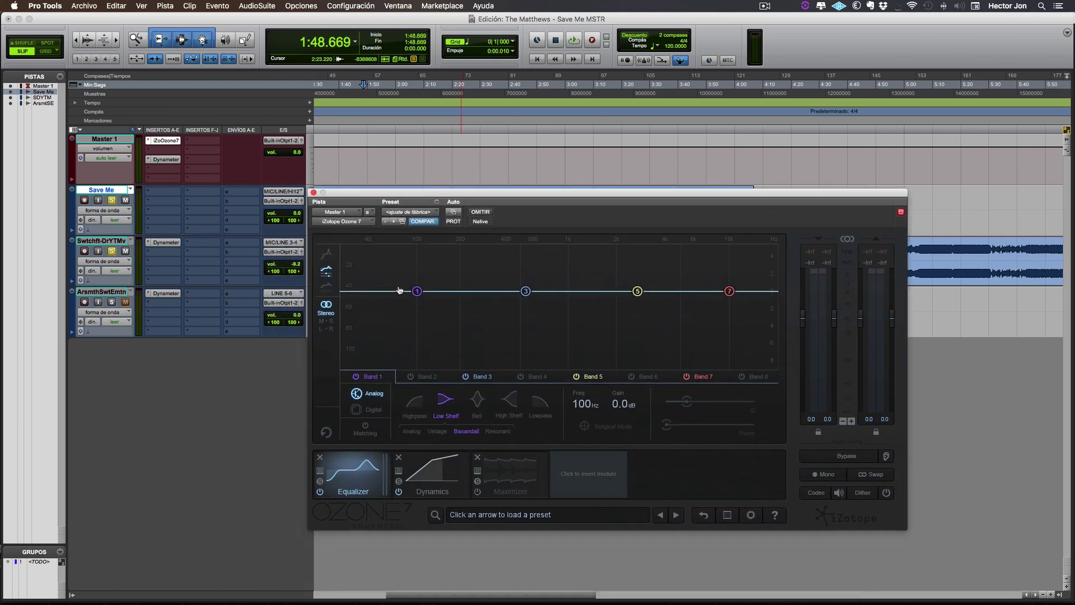
left_click(366, 428)
left_click(366, 432)
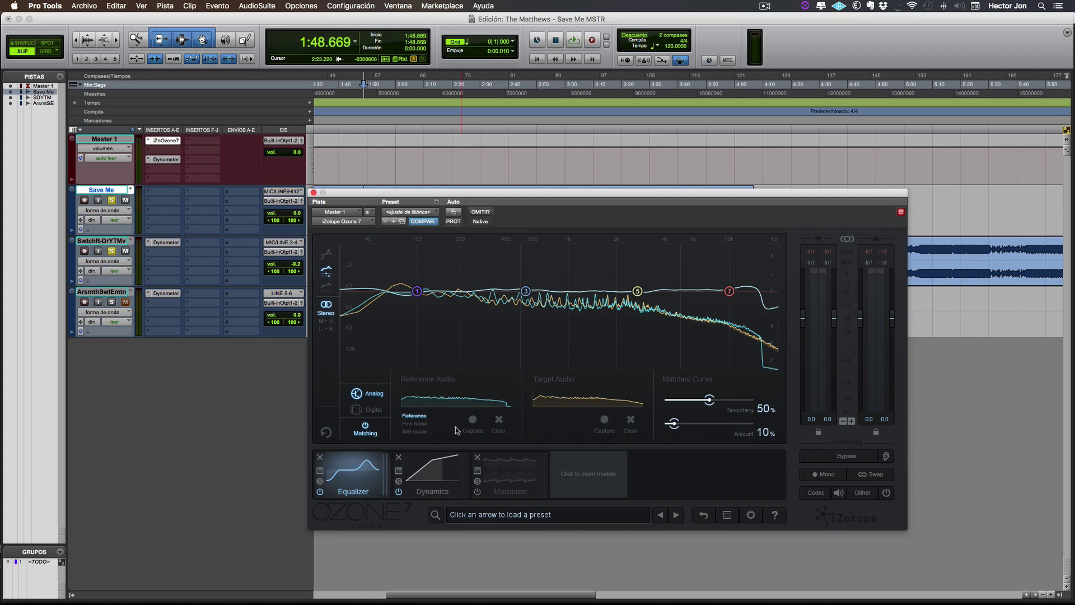
key("space")
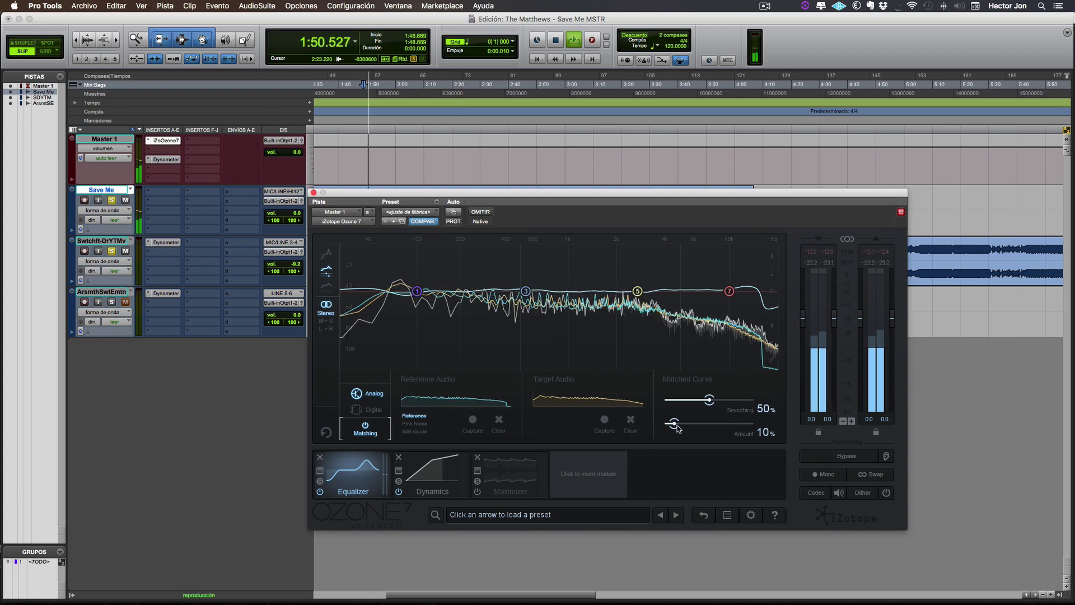
key("space")
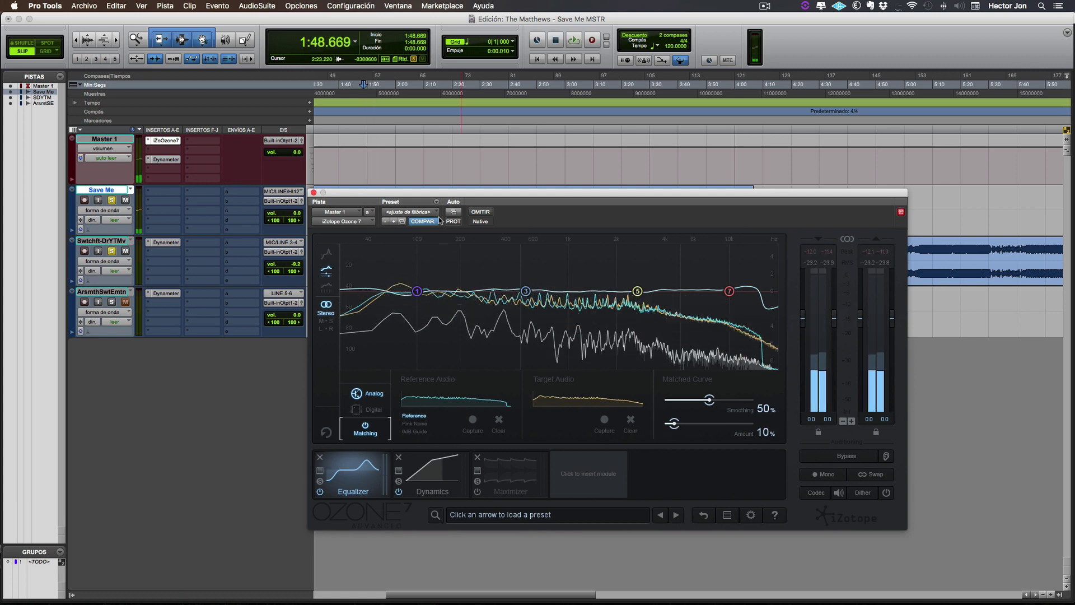
Step: Load the Mastering Save Me The Matthews preset in Ozone 7 and switch off its Maximizer with the Equalizer shown
left_click(409, 212)
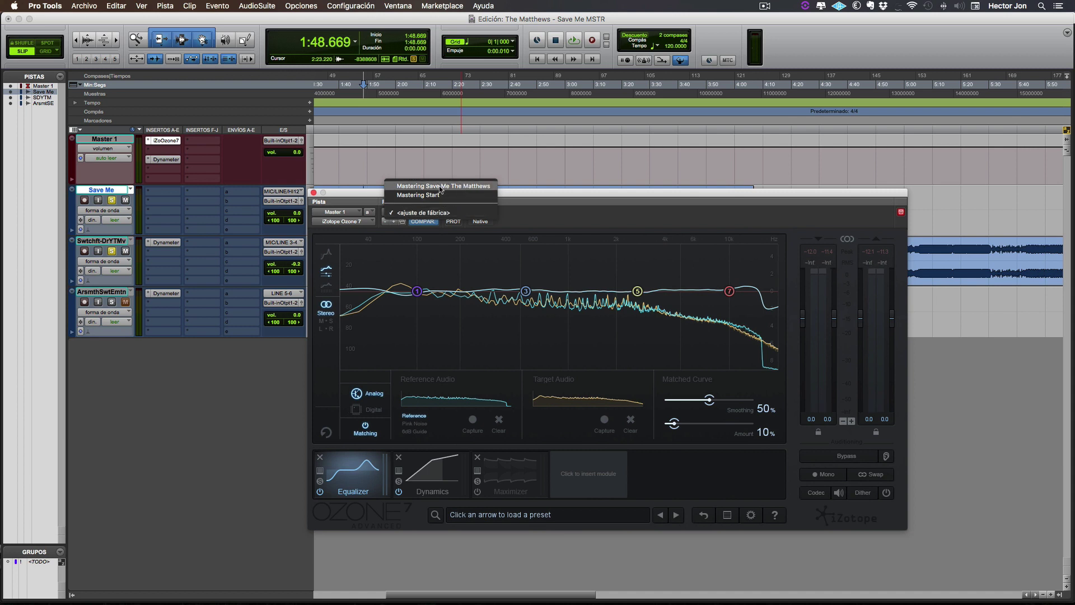
left_click(450, 190)
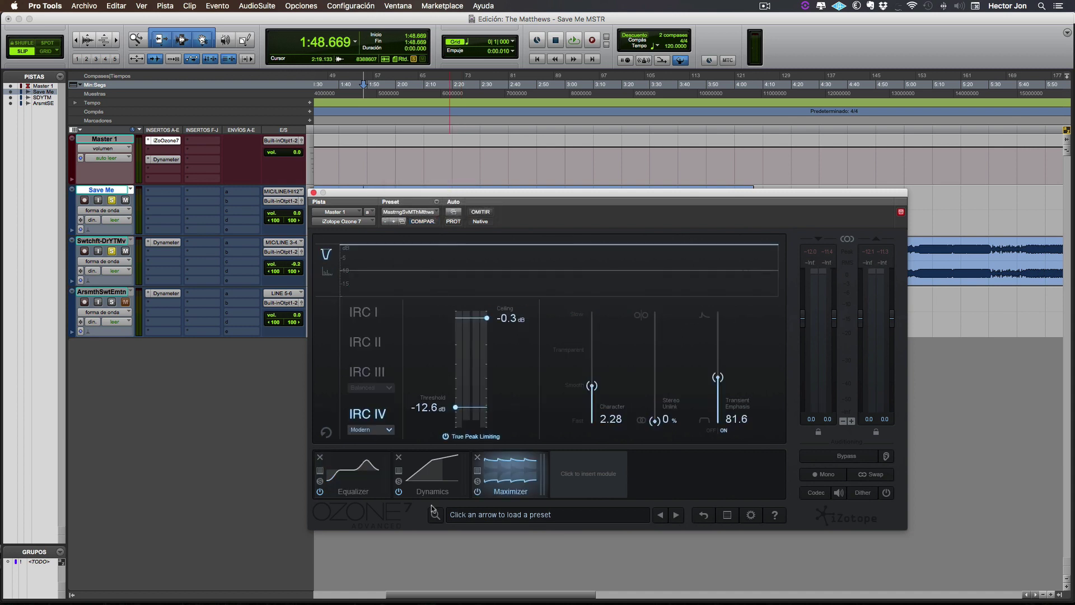
left_click(351, 487)
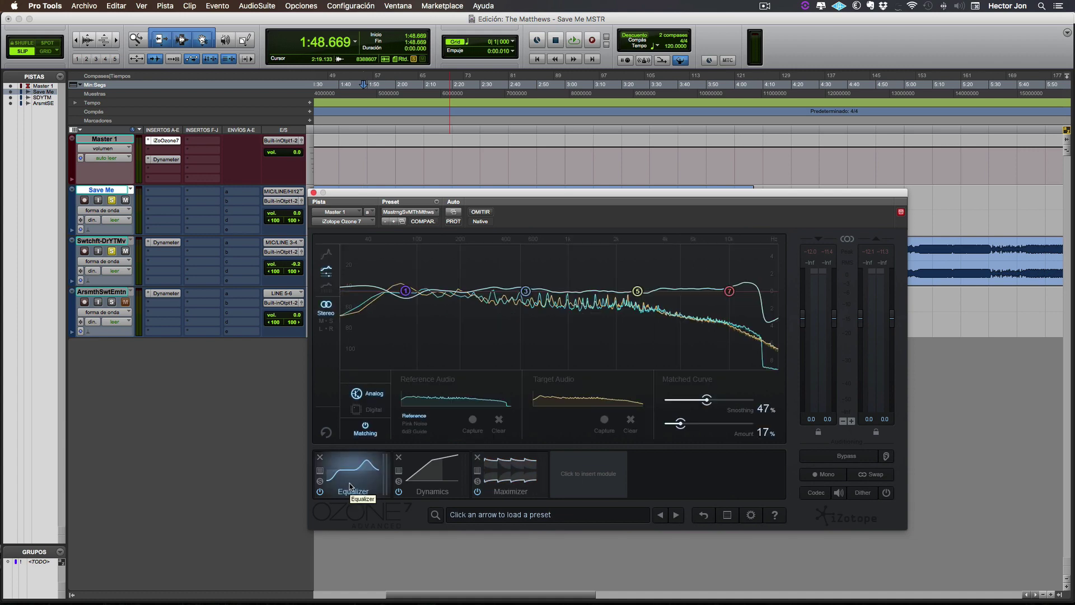
left_click(421, 481)
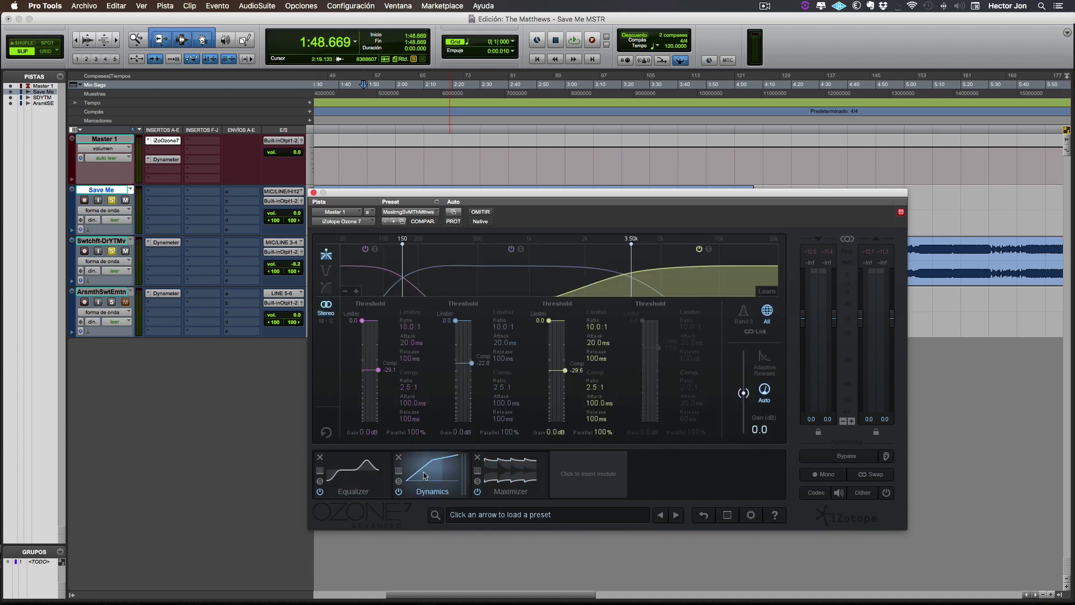
left_click(376, 479)
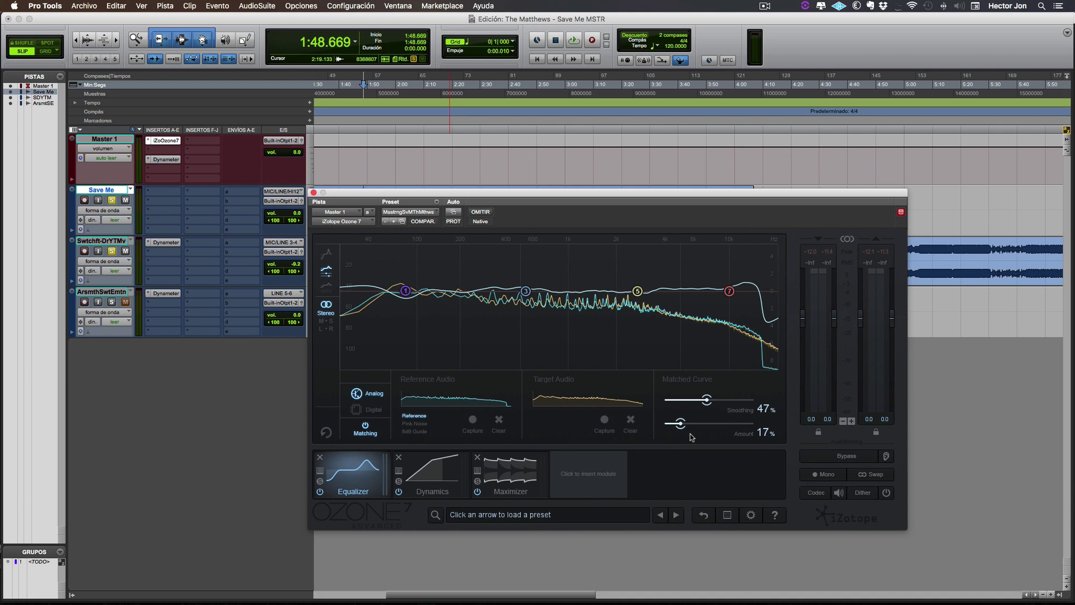
left_click(478, 491)
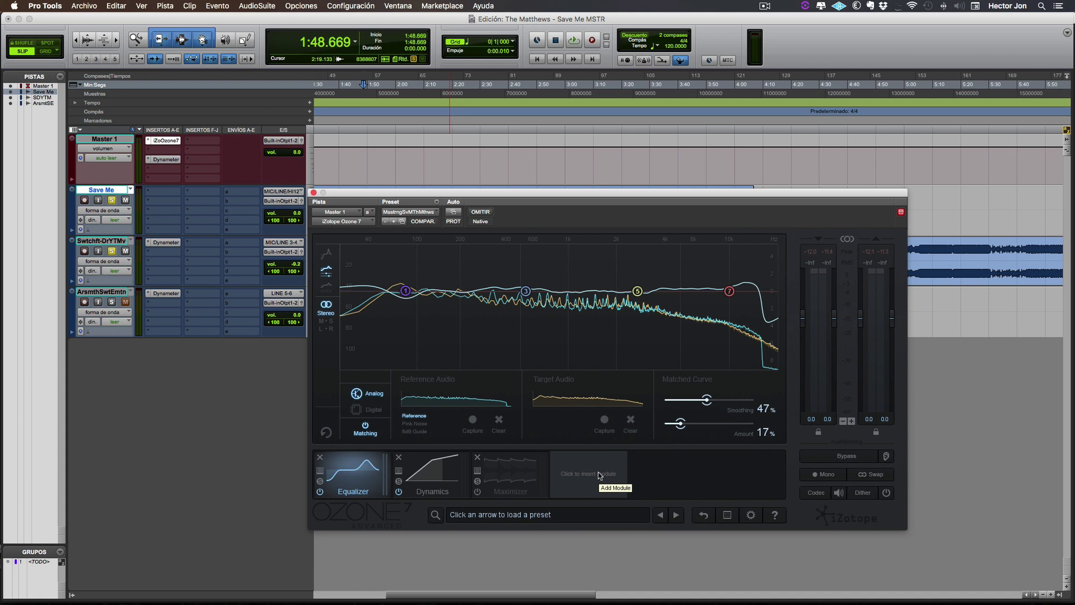
Step: Switch off Dynamics and play Save Me, toggling the Equalizer module off and on to compare the sound
left_click(399, 492)
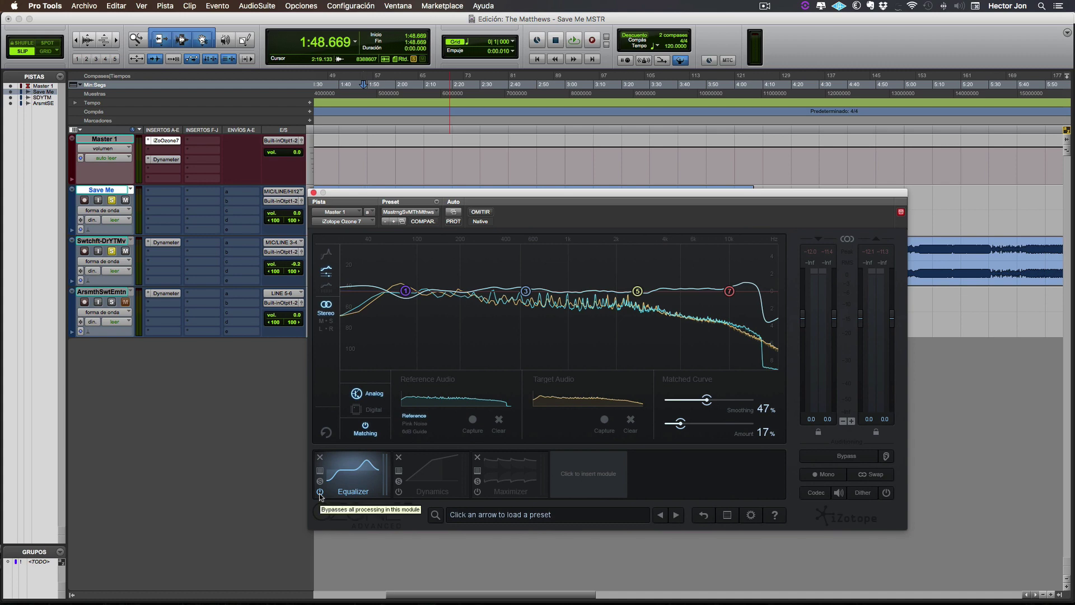
key("space")
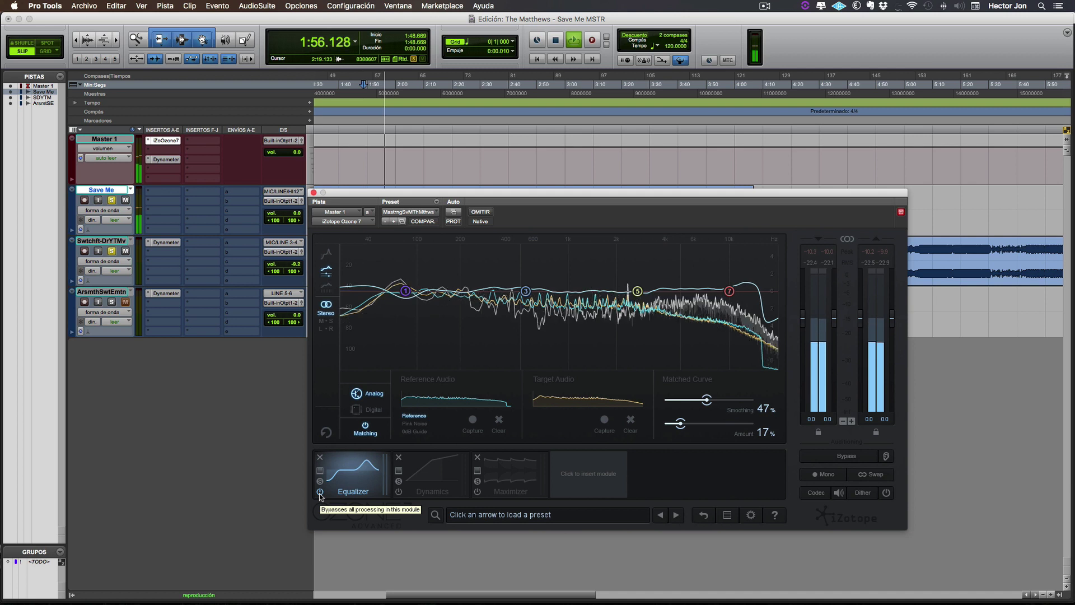
left_click(320, 492)
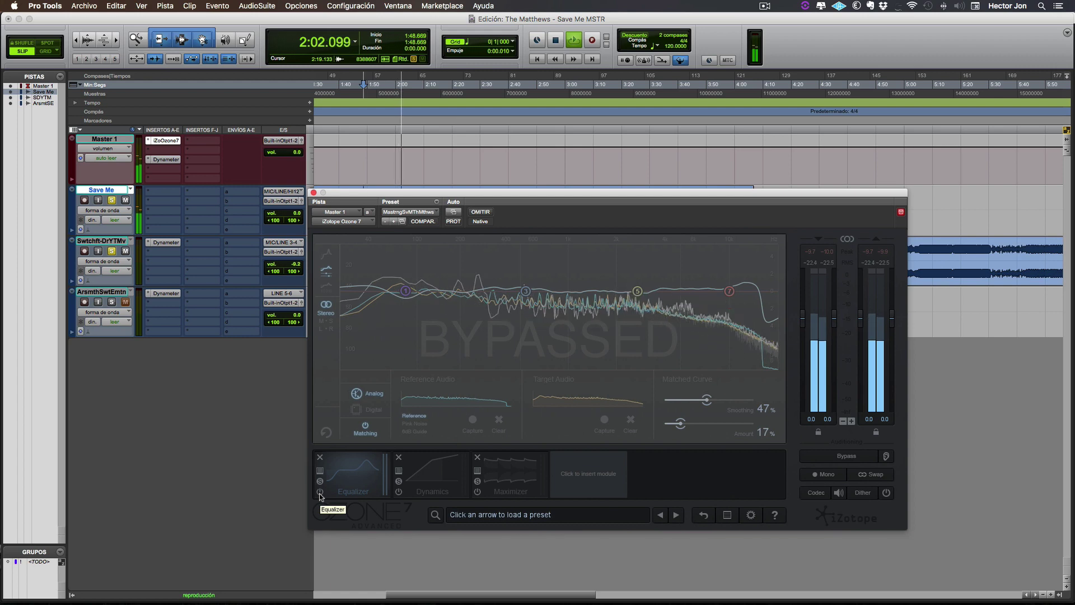
left_click(320, 495)
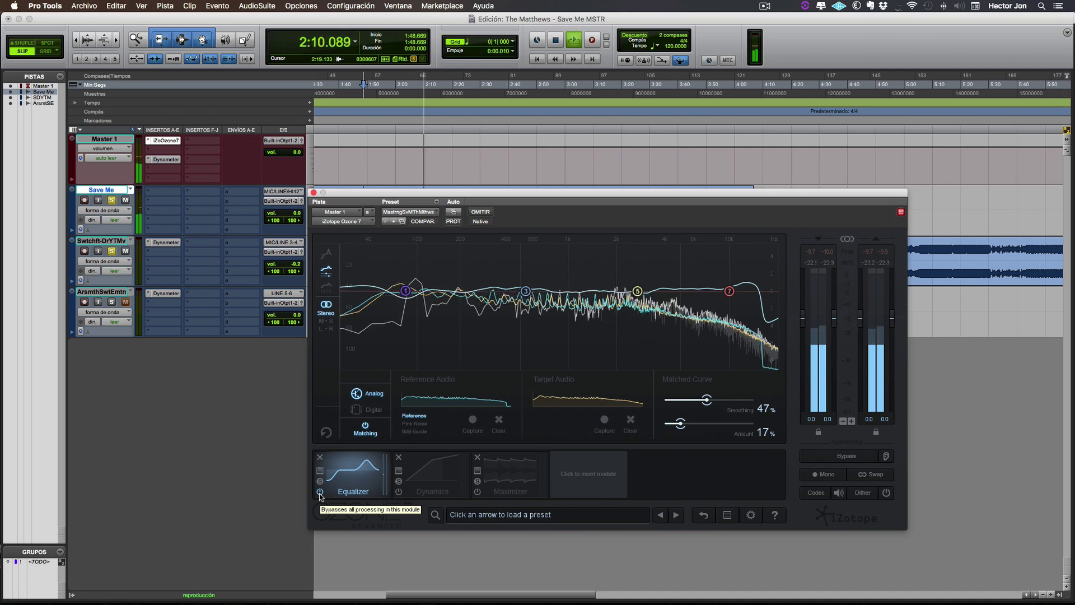
left_click(321, 495)
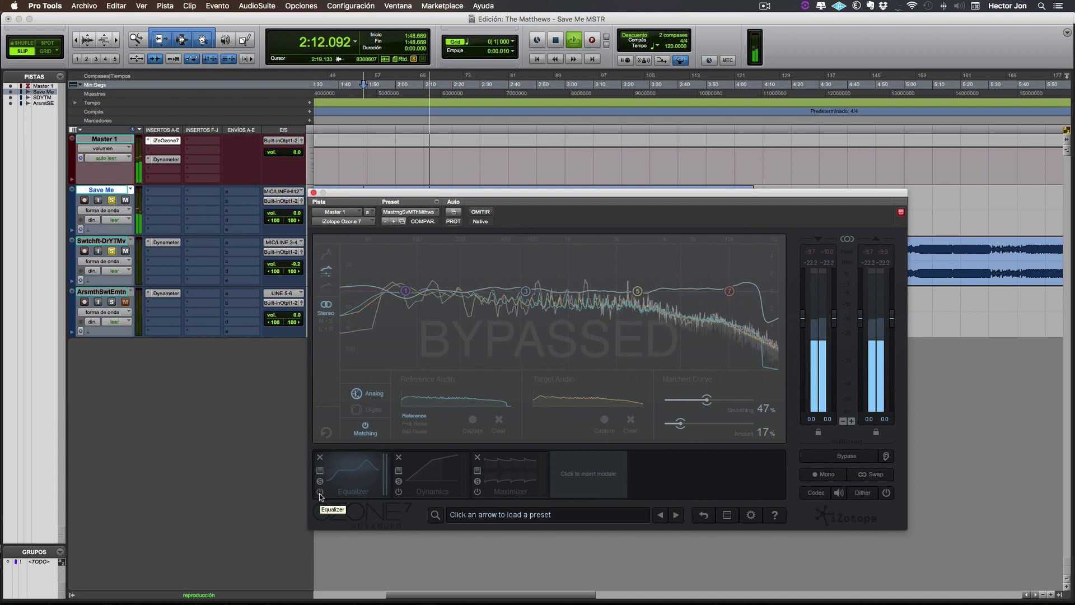
left_click(320, 495)
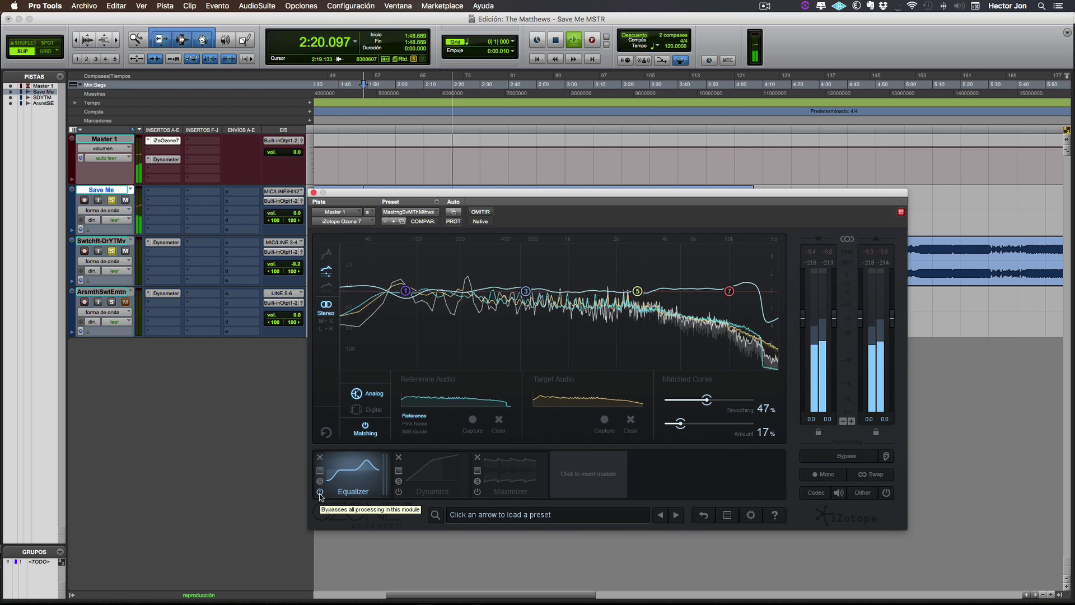
key("space")
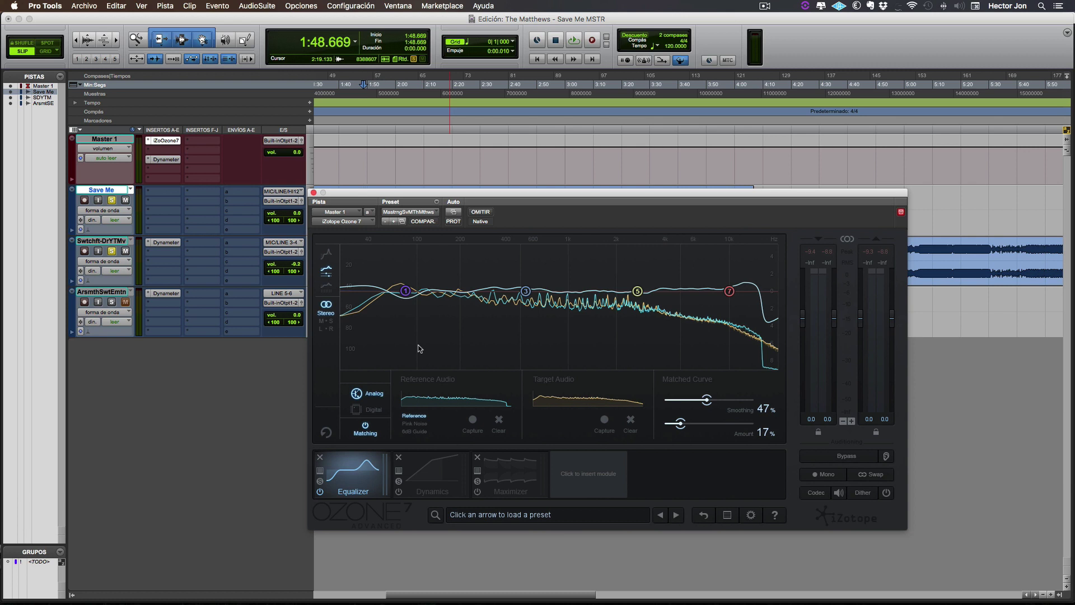
Step: Show and switch on the Dynamics module, and audition its soloed low band below 150 Hz with Save Me playing
left_click(428, 483)
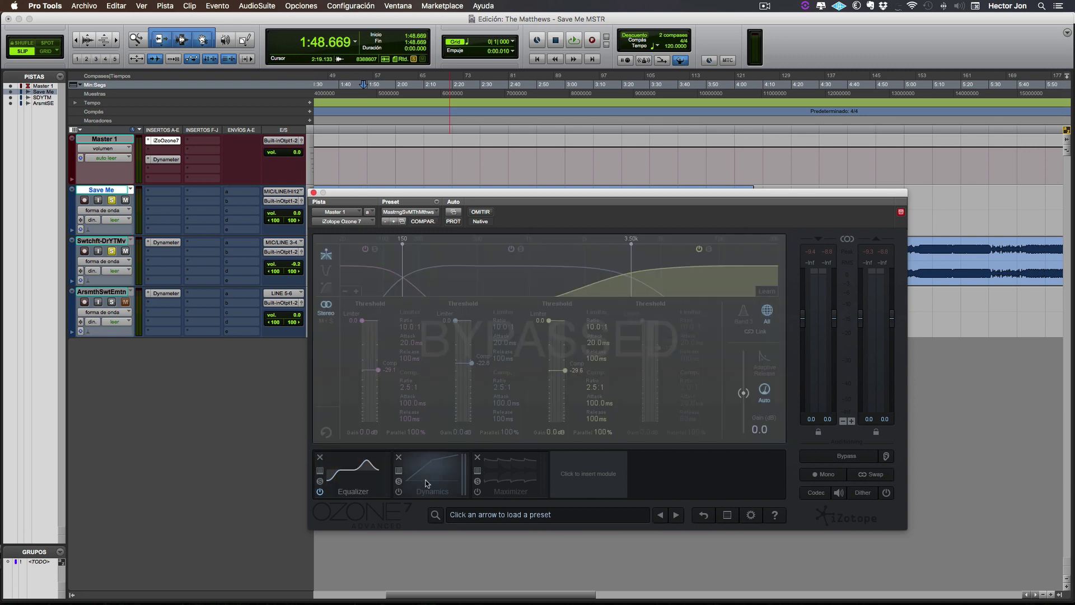
left_click(399, 493)
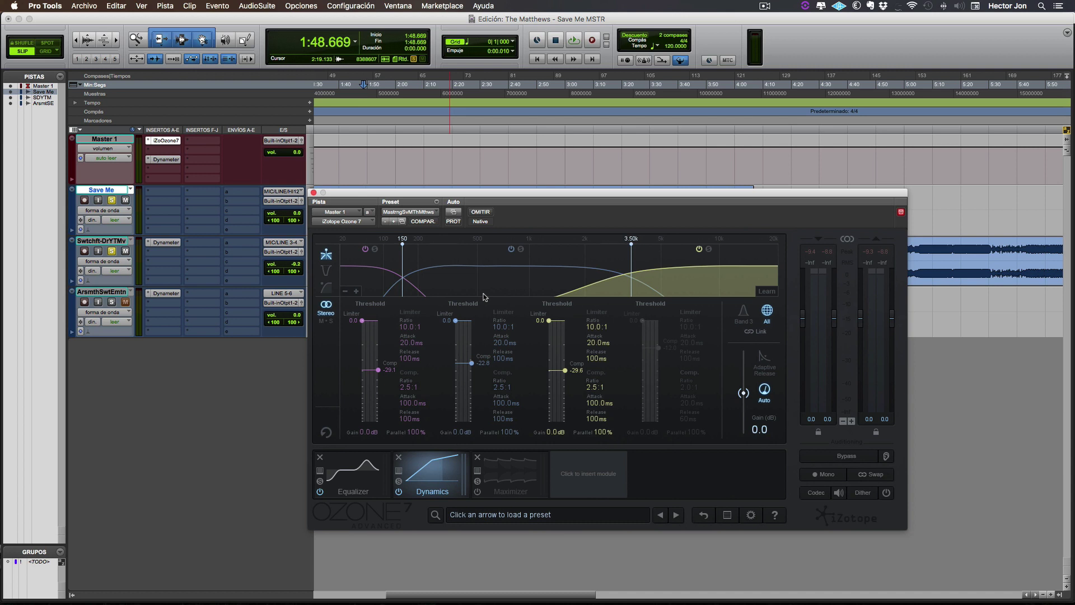
left_click(394, 263)
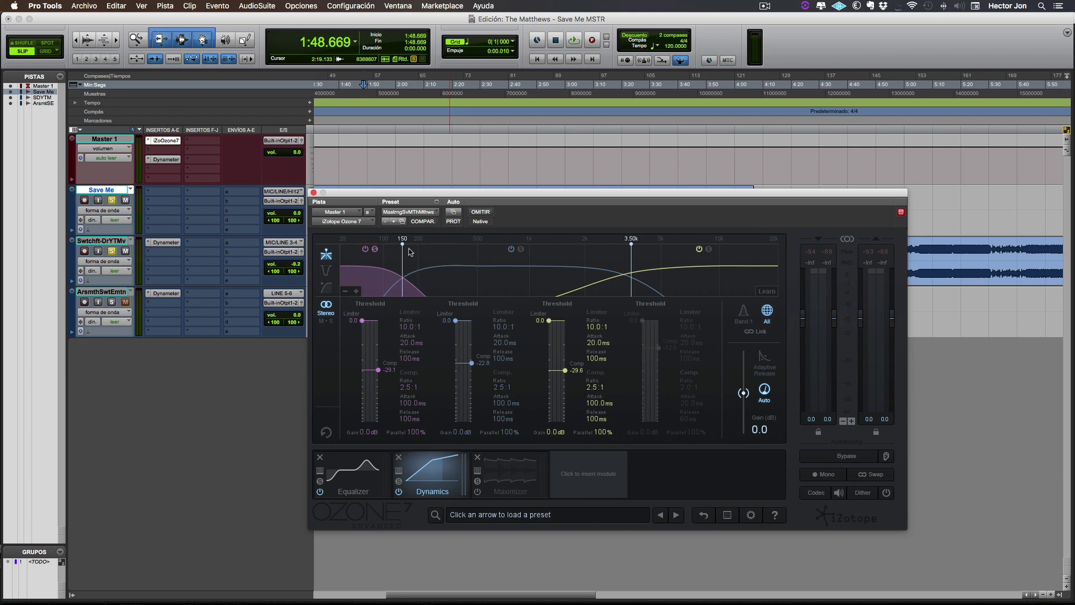
key("space")
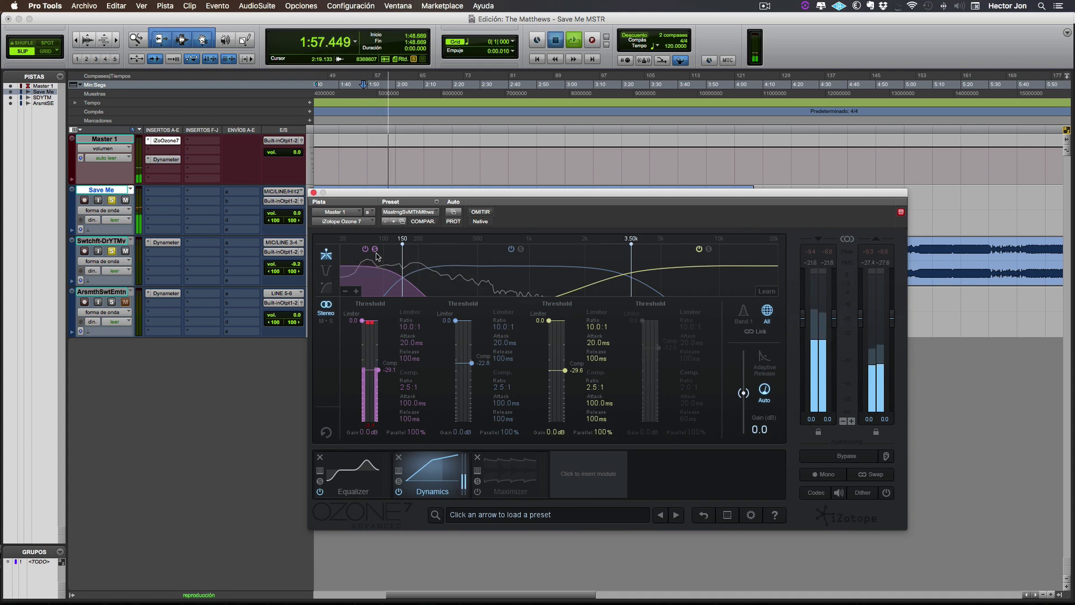
key("space")
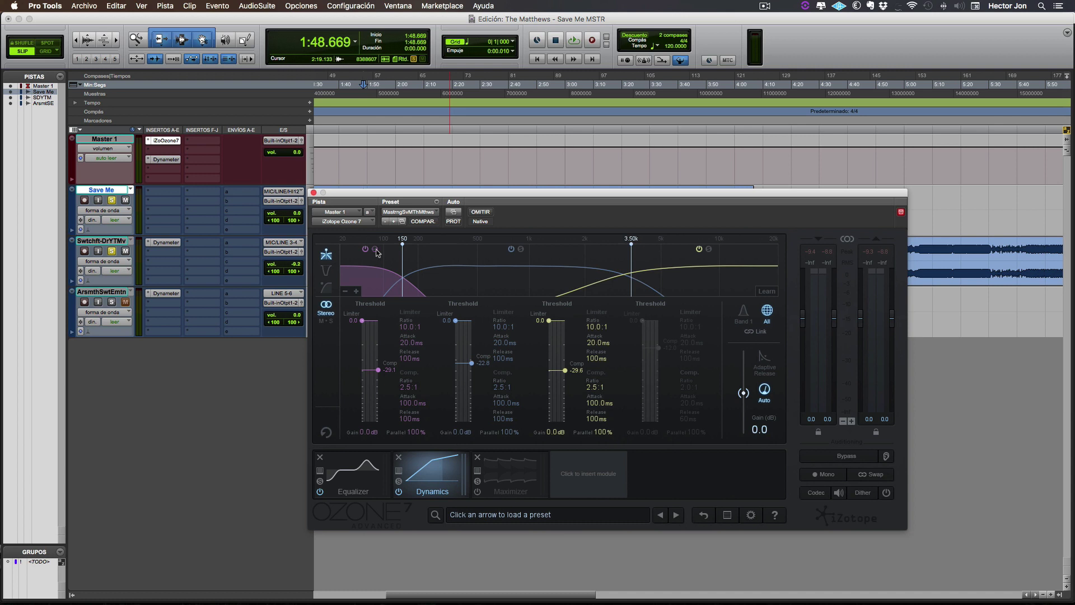
Step: Audition the Dynamics middle band (150 Hz to 3.50 kHz) and high band in solo, and end with all bands unsoloed
left_click(533, 258)
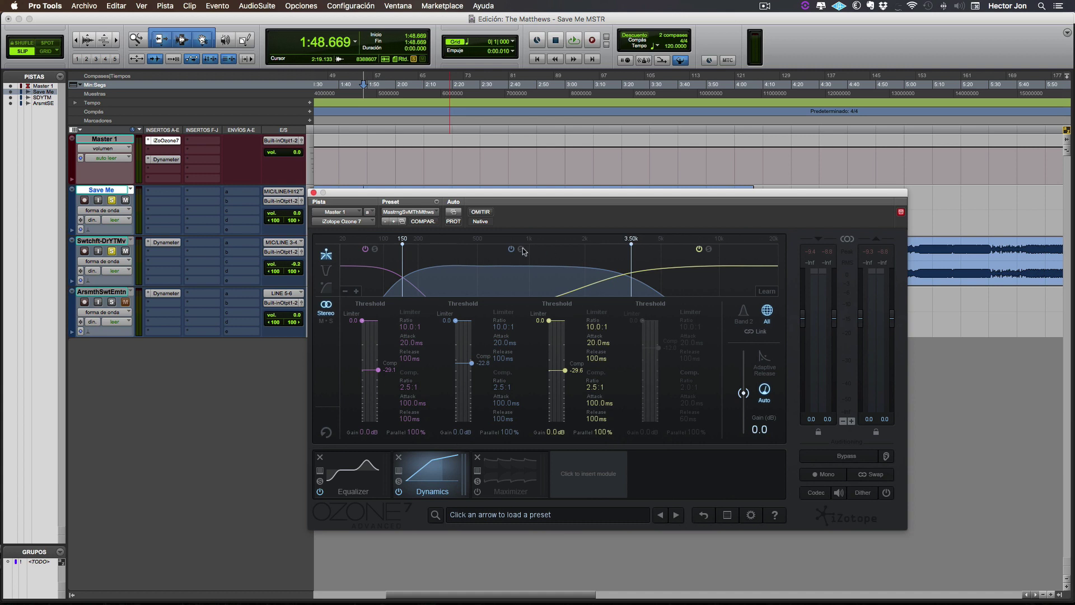
key("space")
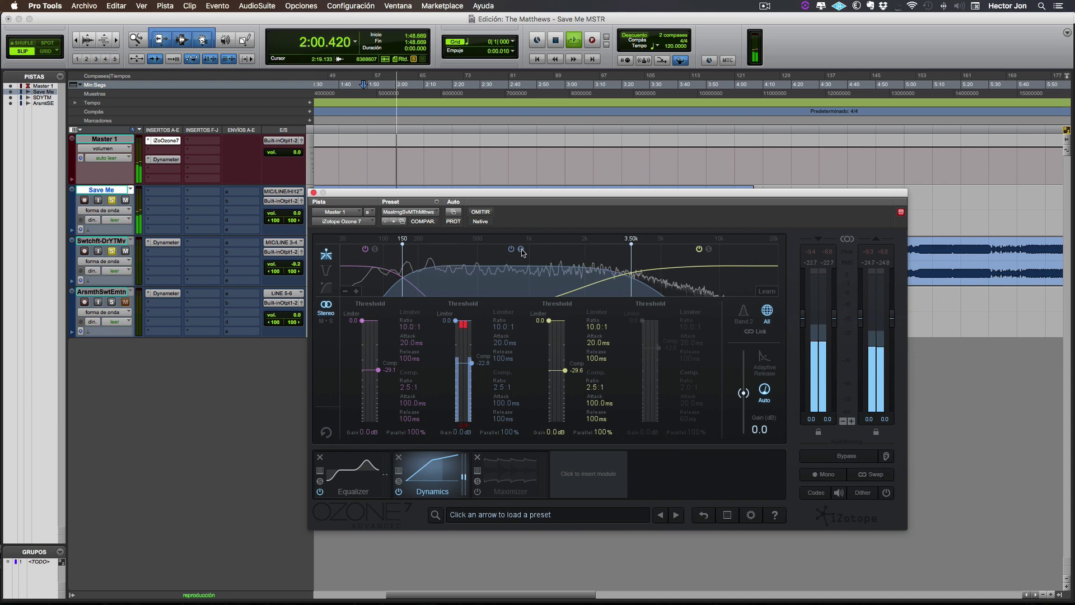
key("space")
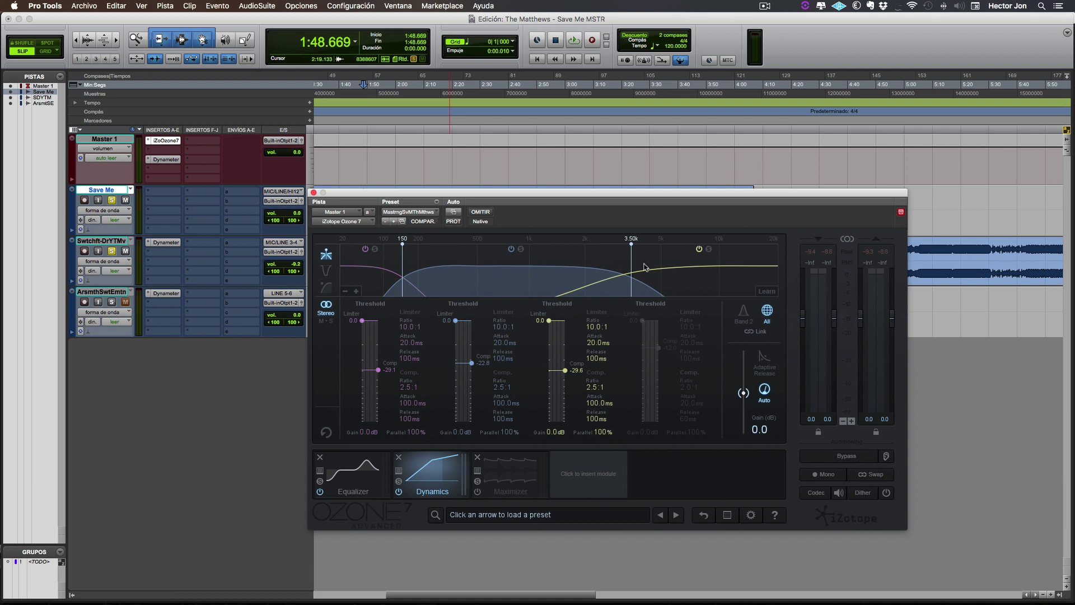
left_click(709, 250)
key("space")
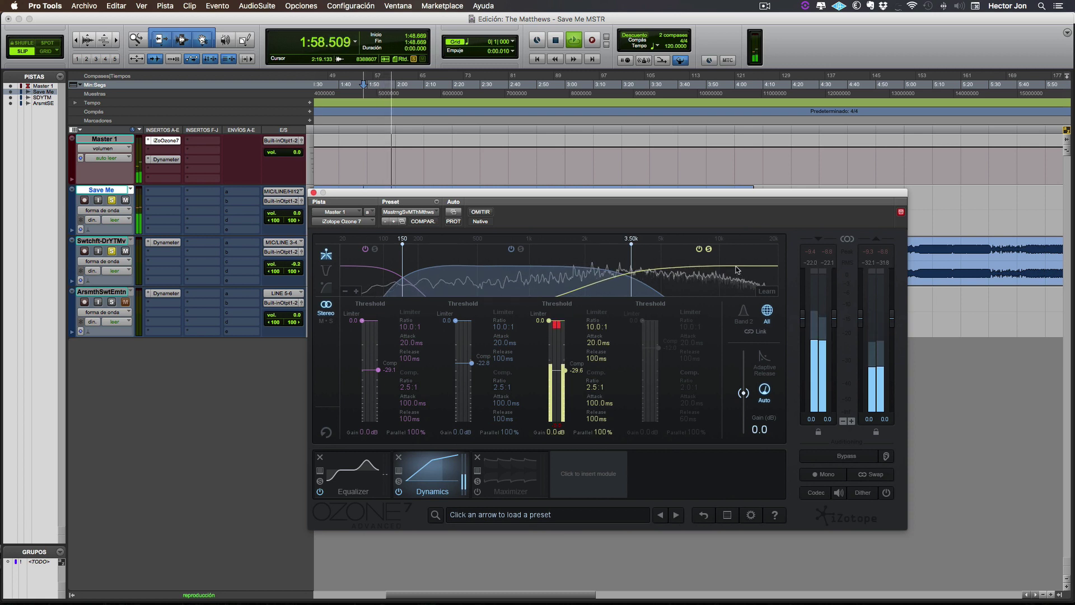
left_click(709, 249)
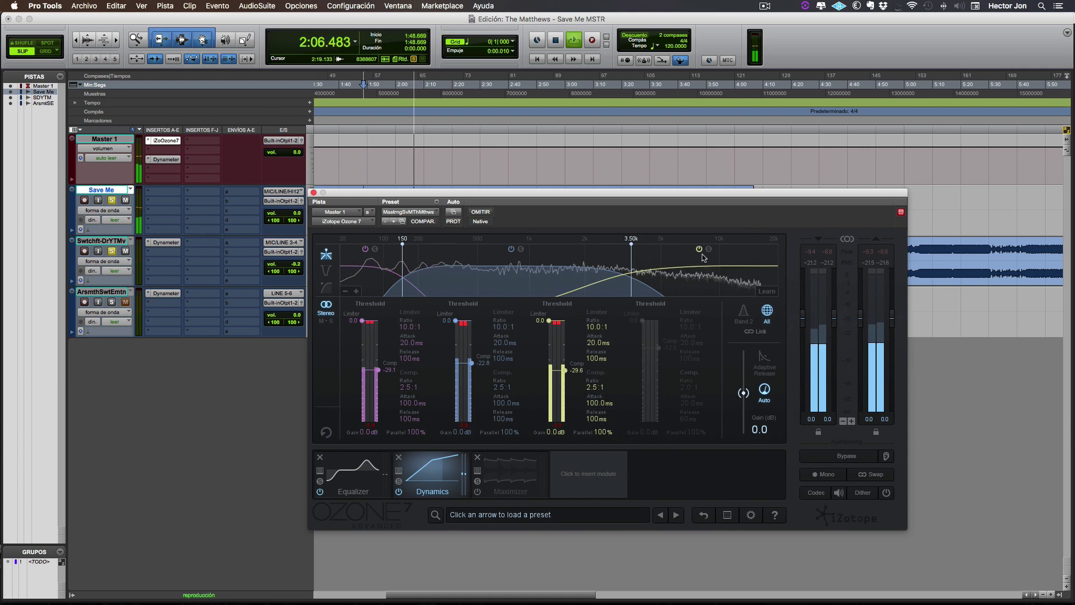
key("space")
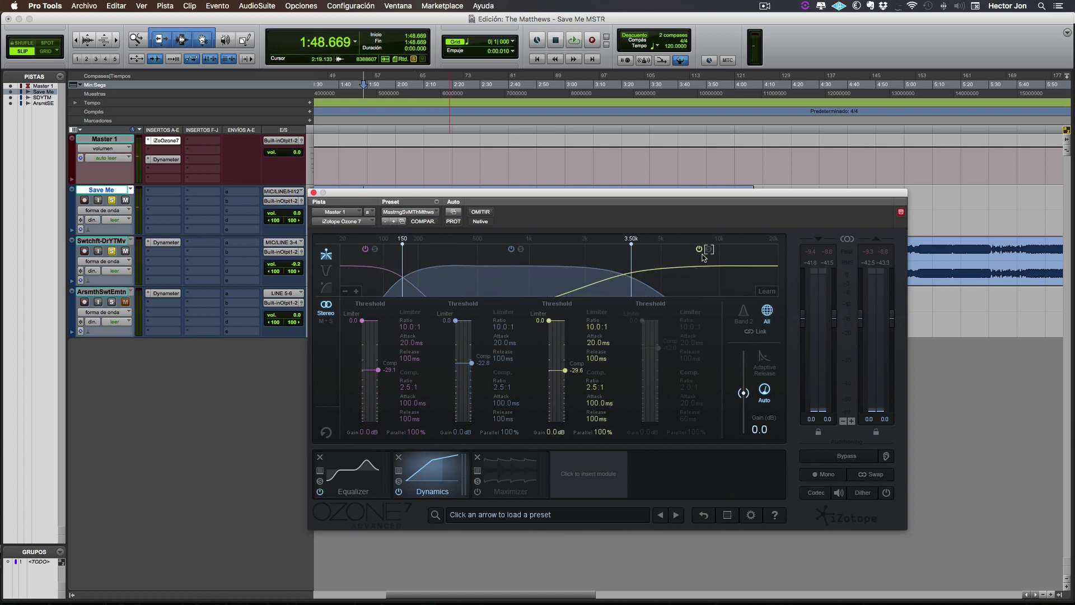
Step: Select the low, middle and high Dynamics bands in turn to examine how the spectrum is divided
left_click(389, 265)
left_click(490, 281)
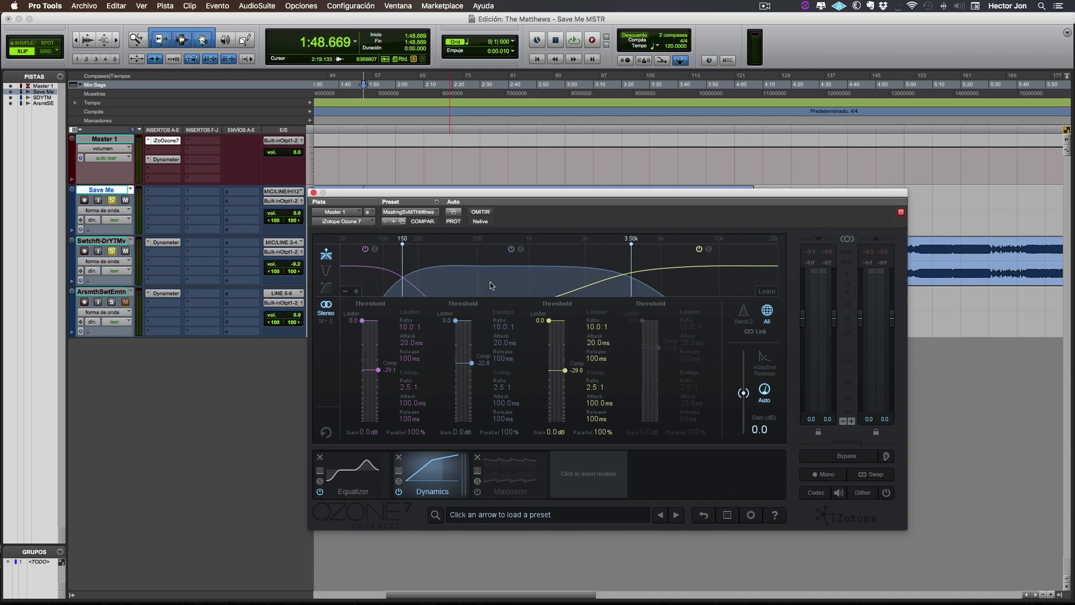
left_click(693, 288)
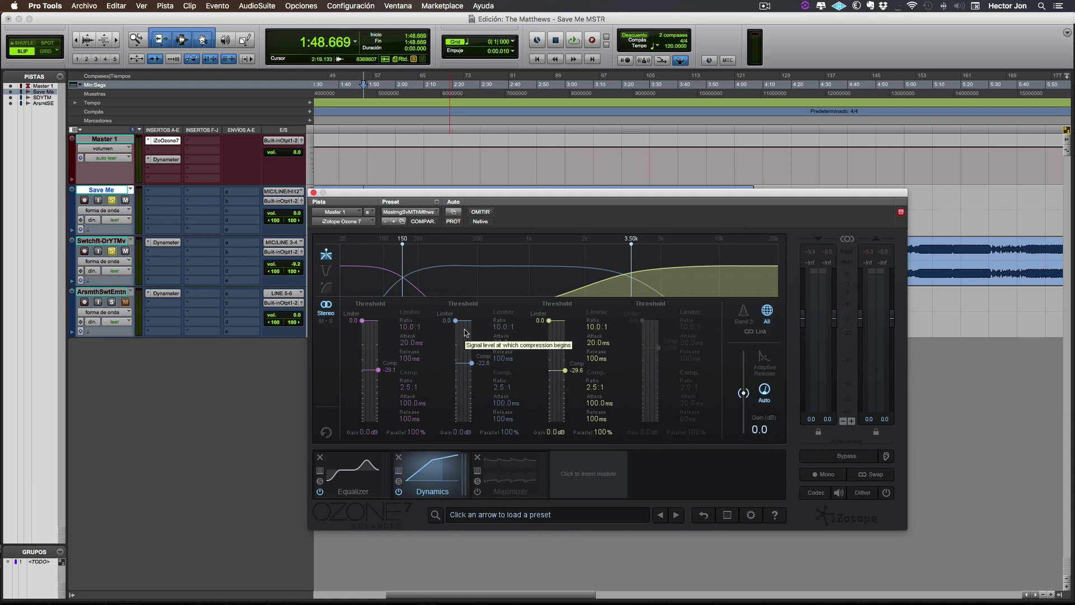
left_click(389, 290)
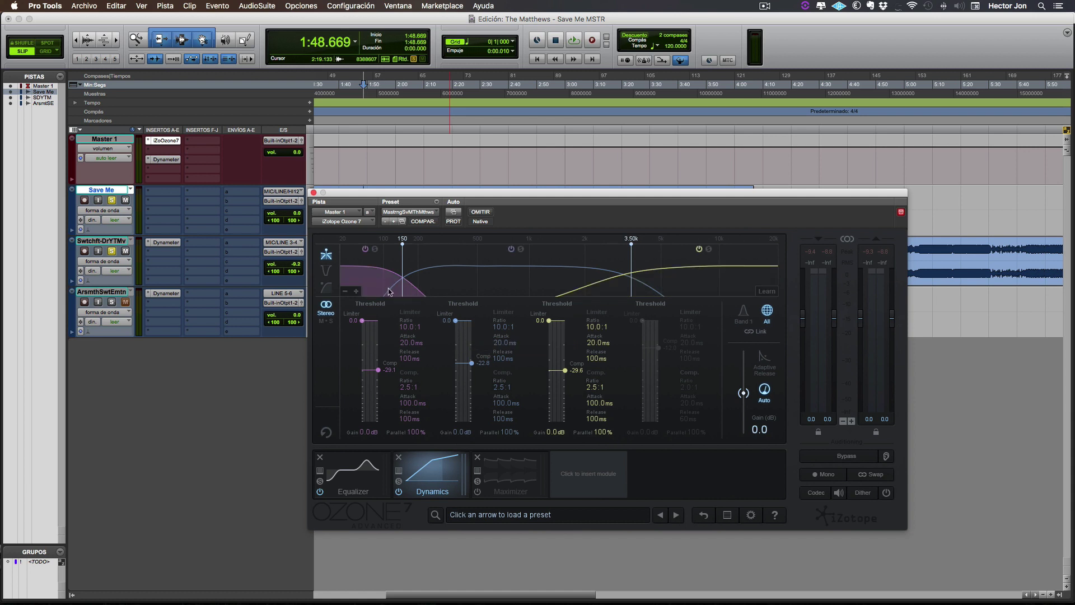
left_click(494, 286)
left_click(724, 284)
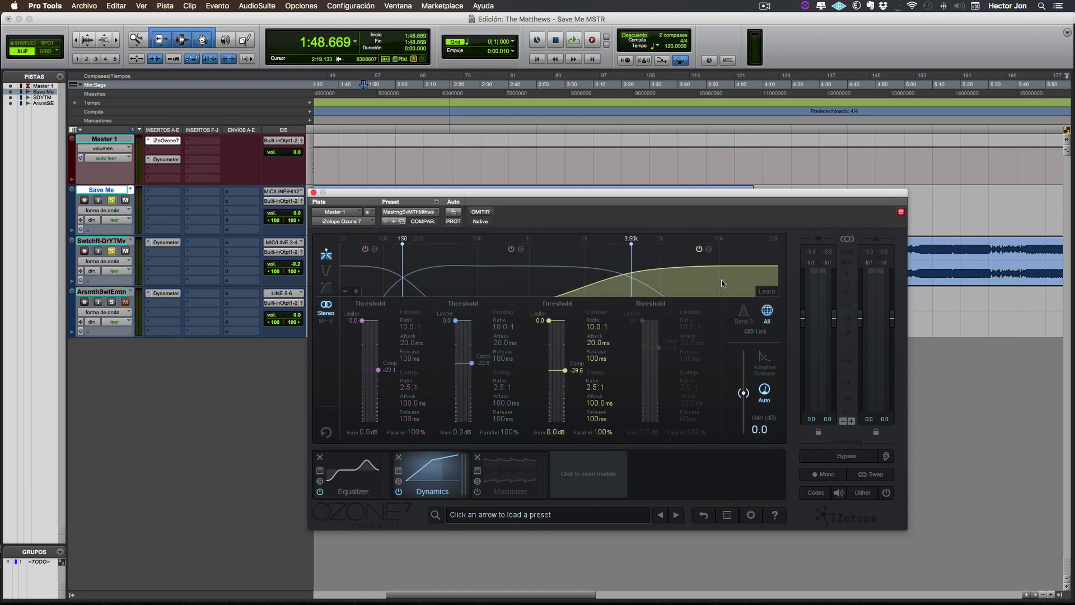
left_click(496, 280)
left_click(369, 277)
left_click(479, 287)
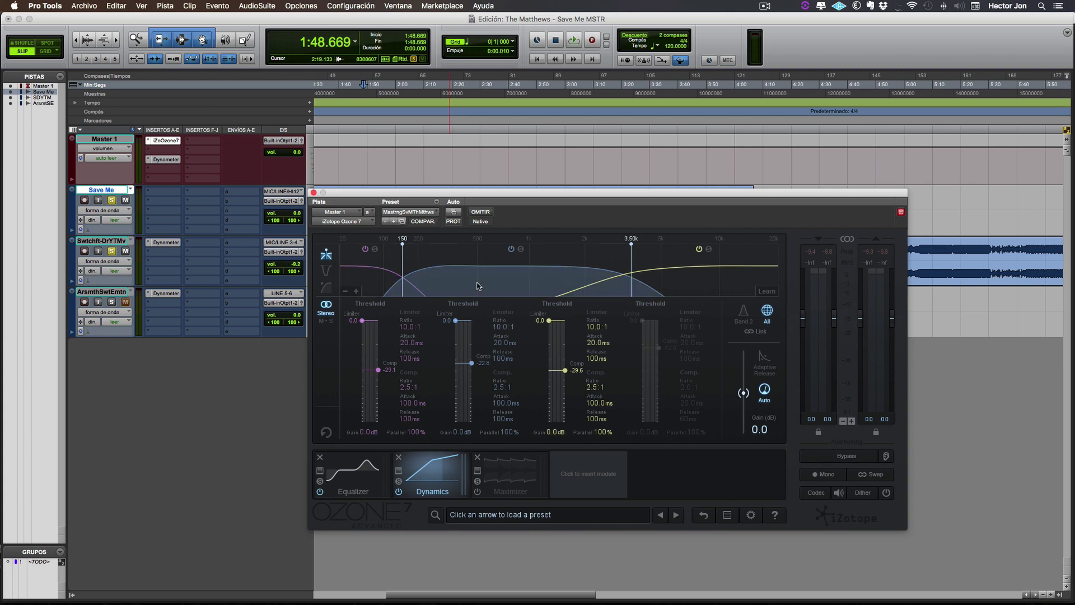
Step: Examine the detailed limiter and compressor settings of Dynamics bands 2 and 3, and return to the all-bands view
left_click(743, 312)
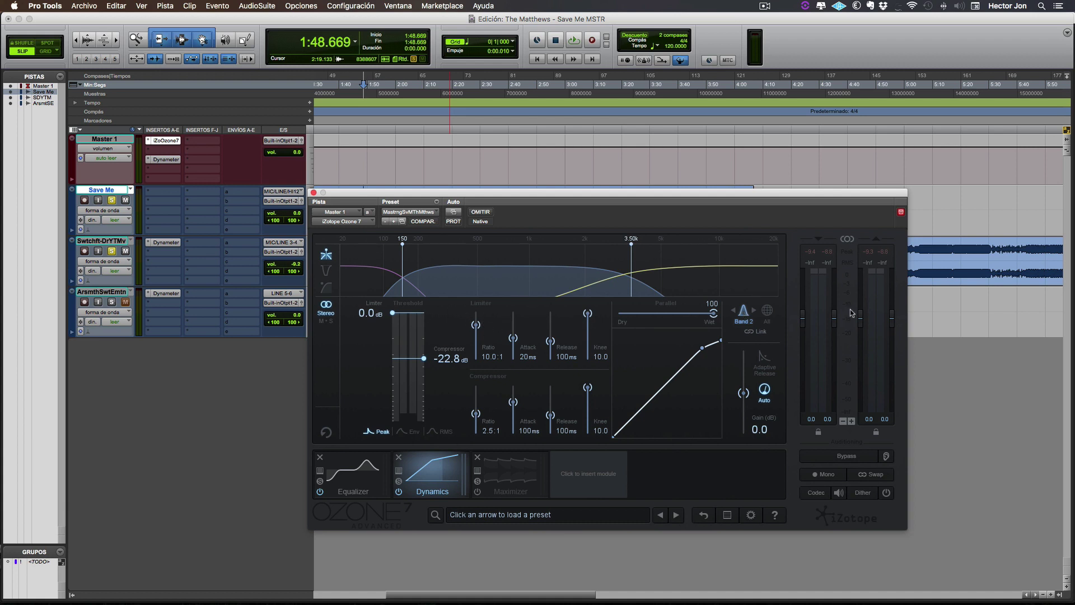
left_click(756, 309)
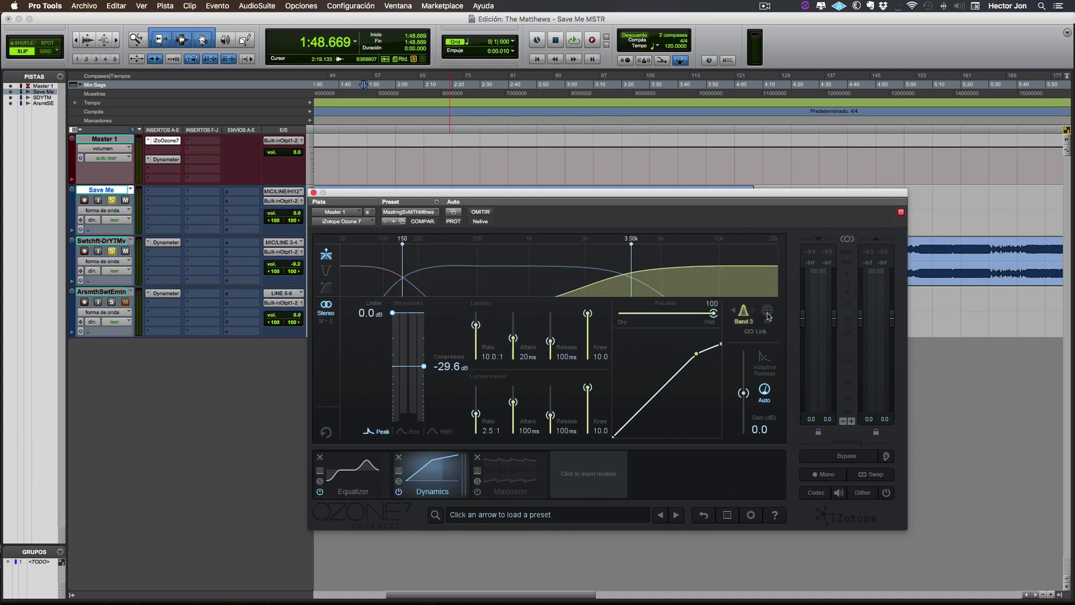
left_click(768, 315)
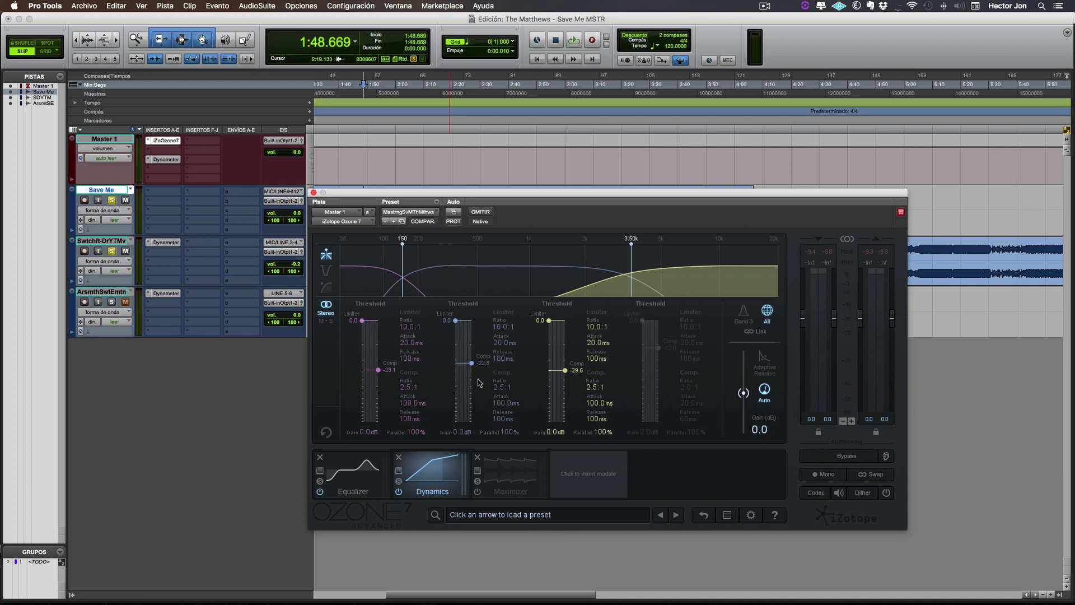
Step: Select Dynamics band 1, set the Save Me playback start to 2:00.558, and play with the Ozone window moved clear of the clip
left_click(386, 395)
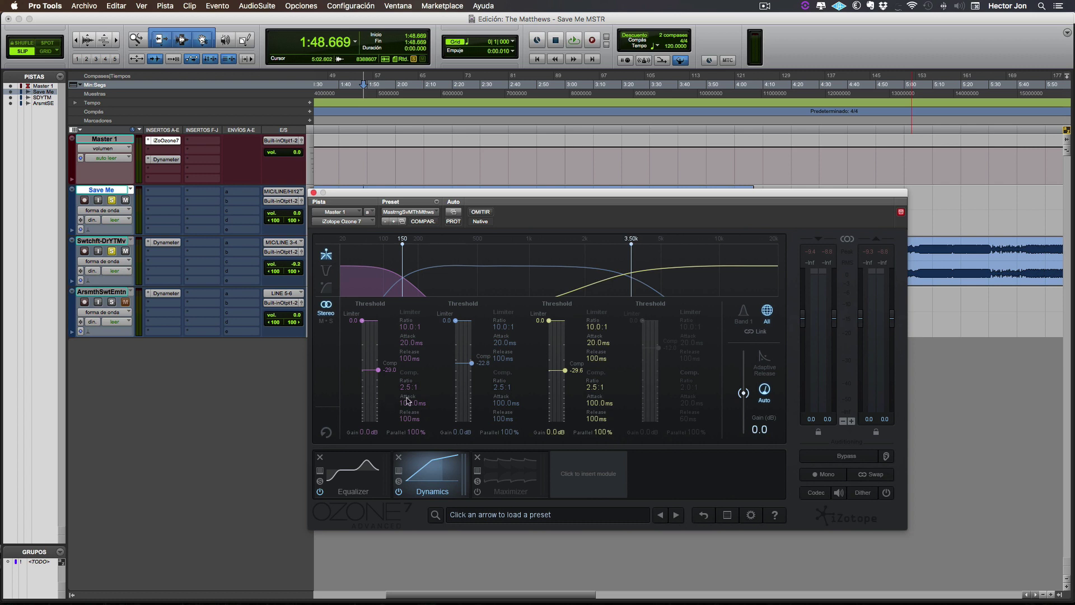
mouse_move(407, 400)
left_click_drag(413, 196, 411, 286)
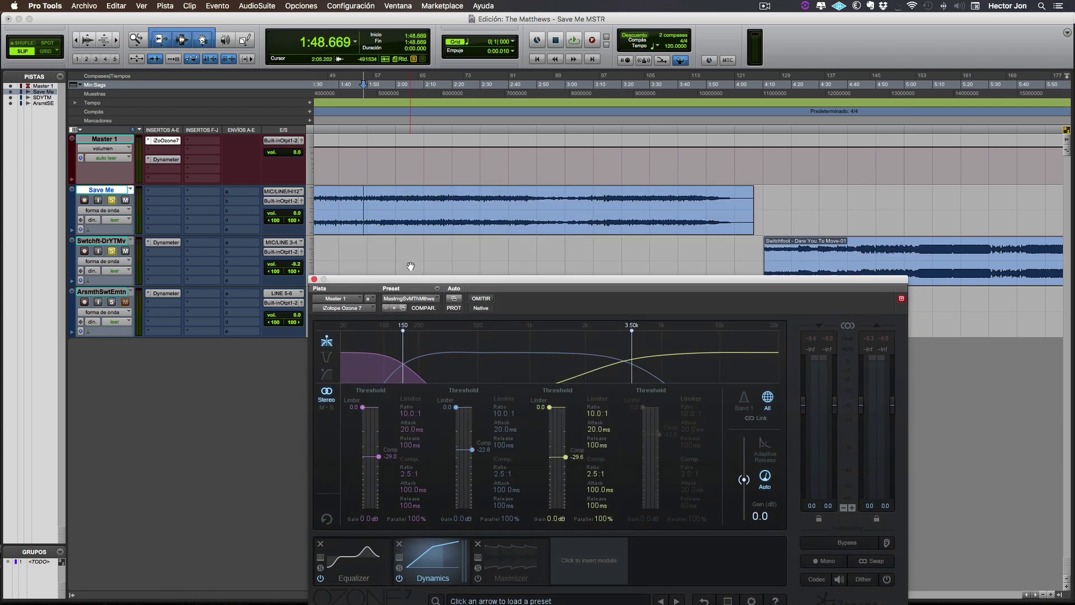
key("super+bracketright")
key("super+bracketleft")
left_click(655, 201)
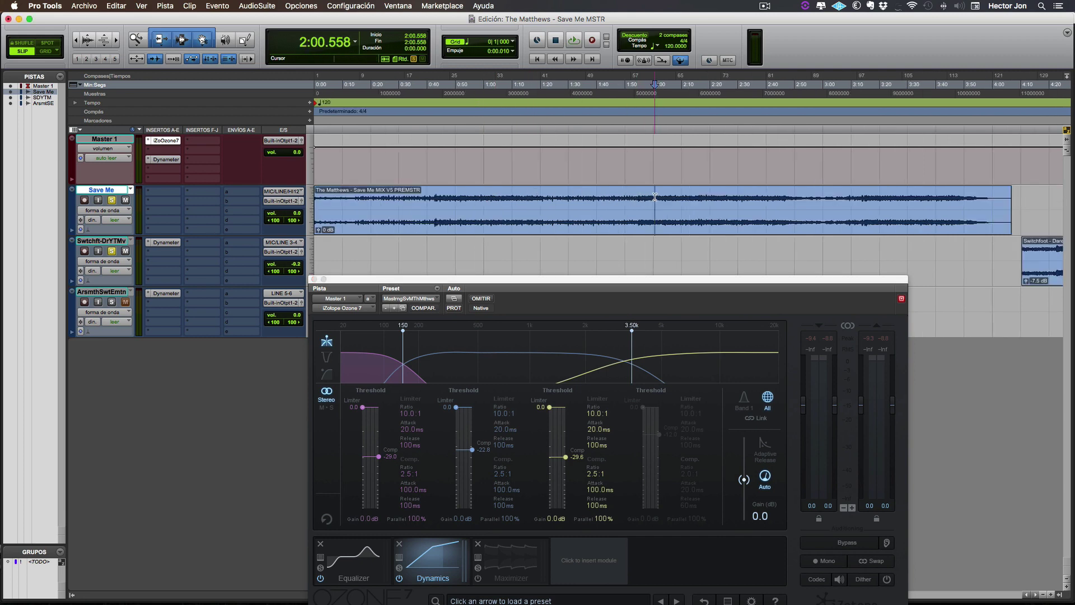
key("space")
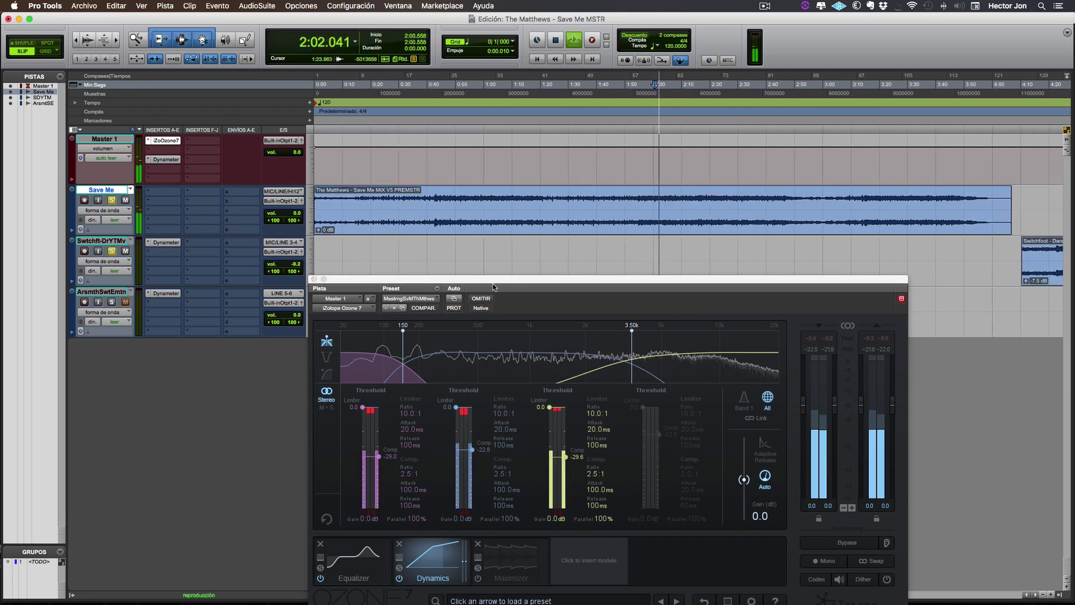
left_click_drag(494, 284, 505, 242)
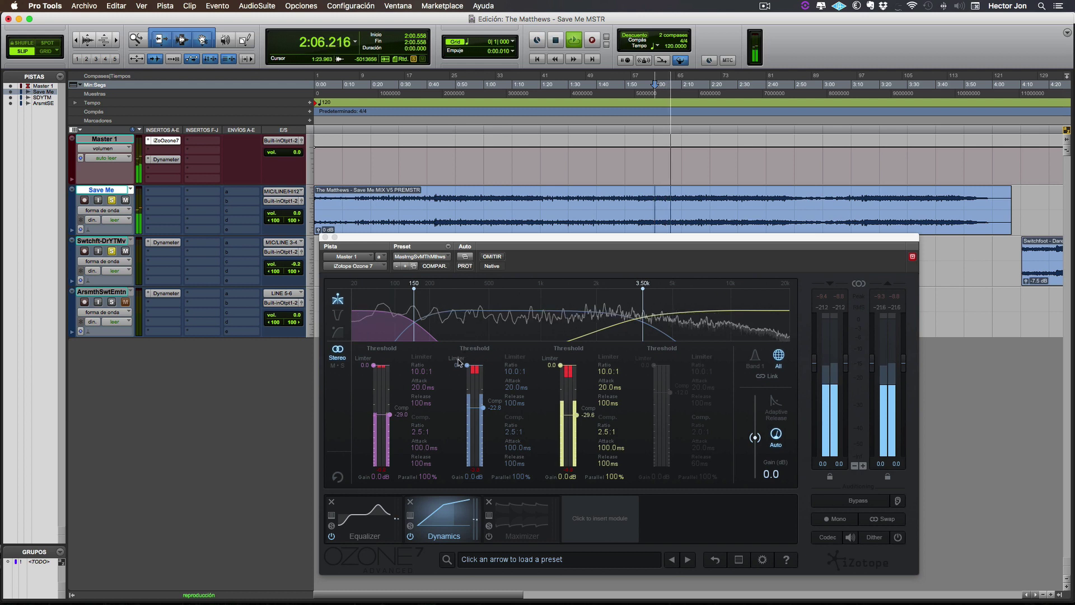
key("space")
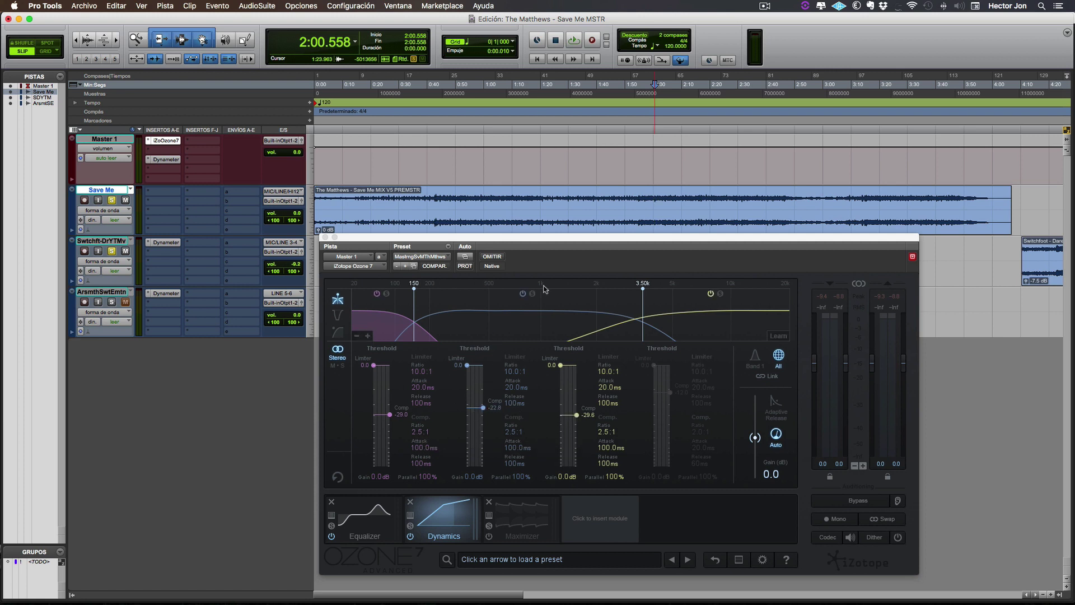
Step: Lower the band 1 compressor threshold to -30.7 dB while Save Me plays, and stop playback
mouse_move(541, 320)
key("space")
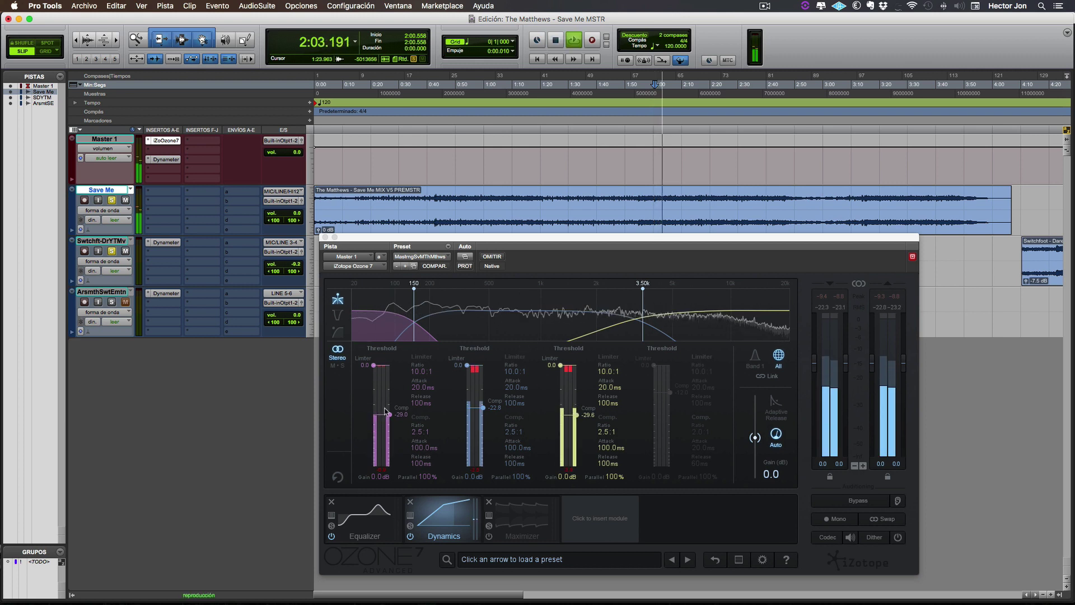
left_click_drag(390, 414, 395, 420)
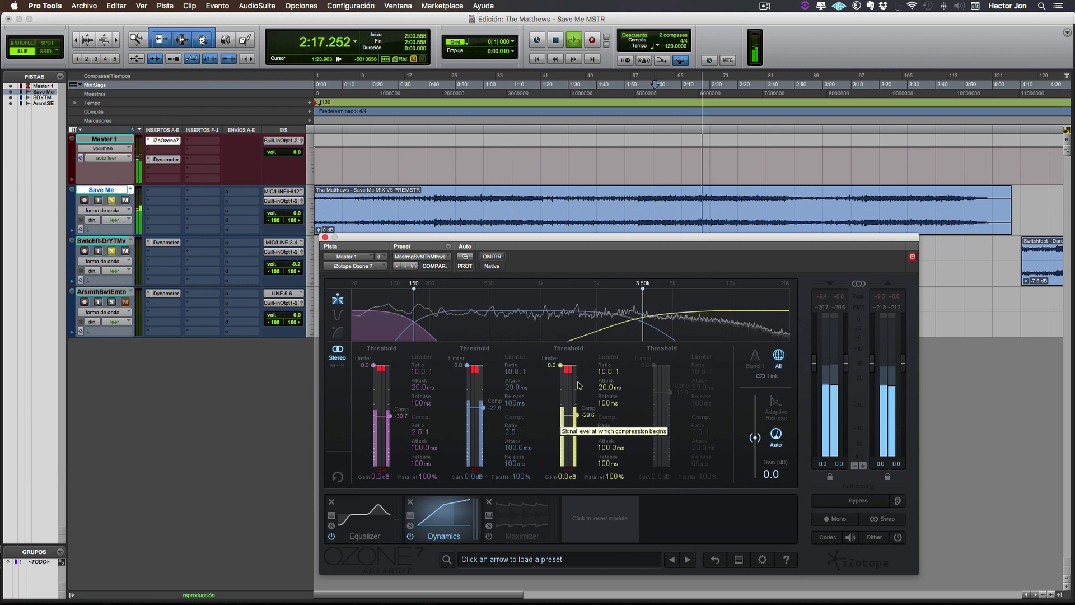
key("space")
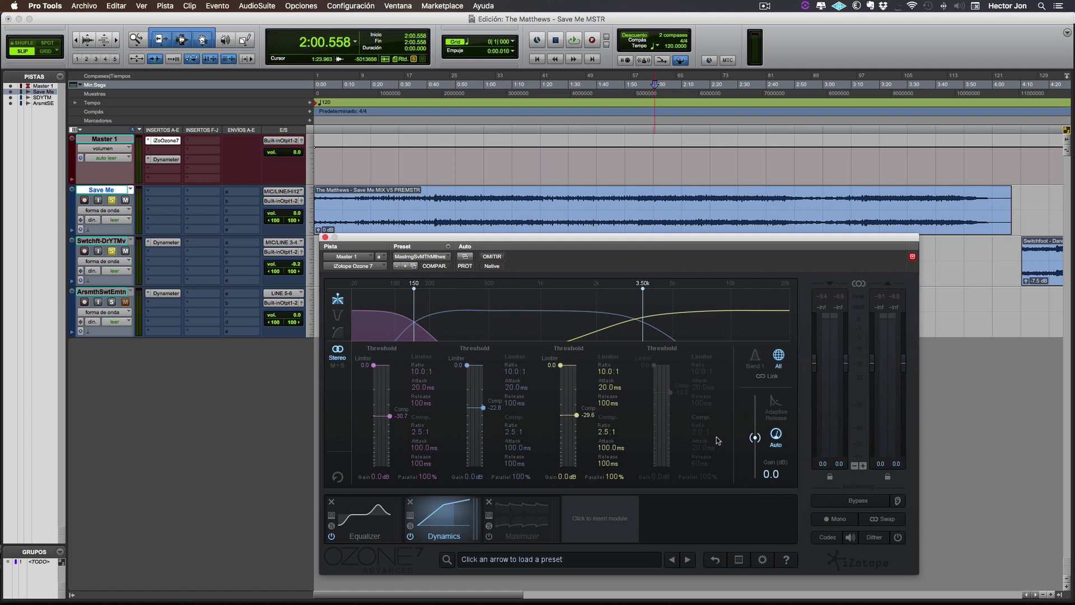
left_click(777, 405)
left_click(776, 405)
left_click(771, 412)
left_click(773, 413)
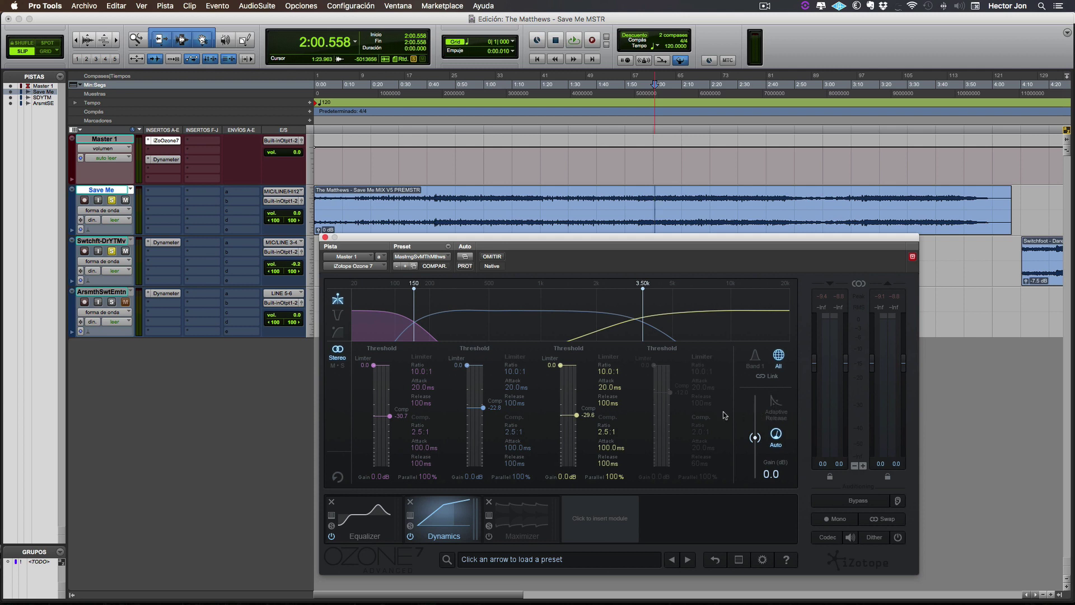
Step: Play Save Me while switching the Dynamics module between bypassed and active to compare the compression, and stop with Dynamics active
left_click(410, 536)
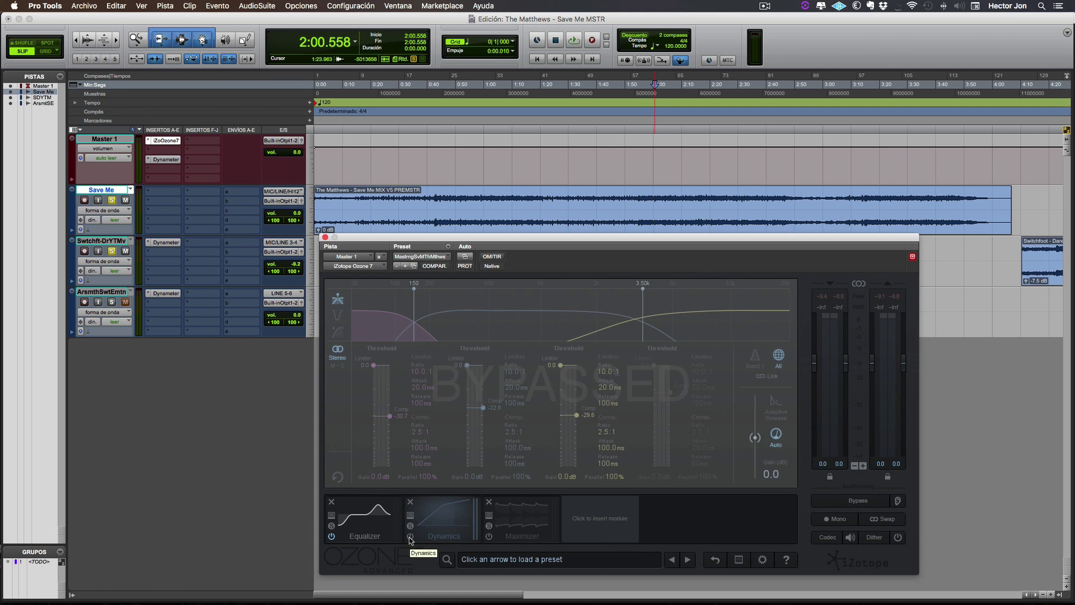
key("space")
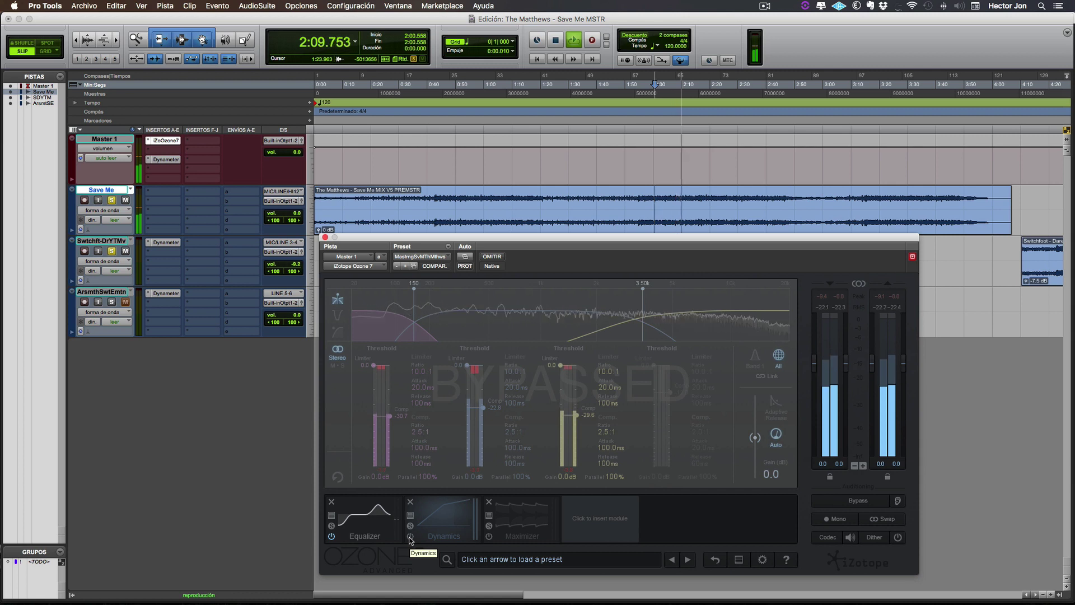
left_click(410, 537)
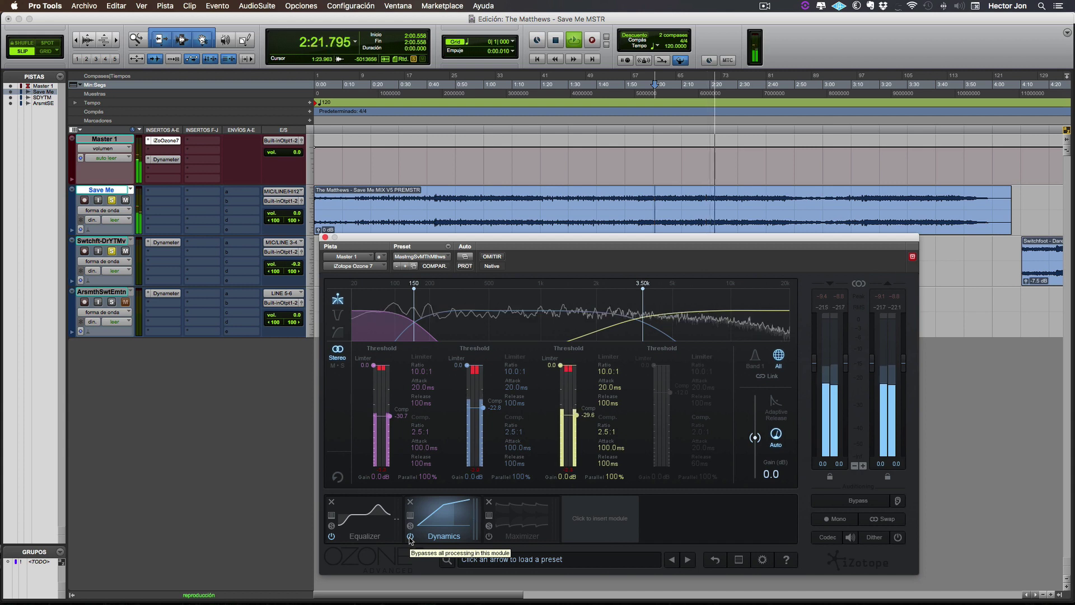
left_click(410, 537)
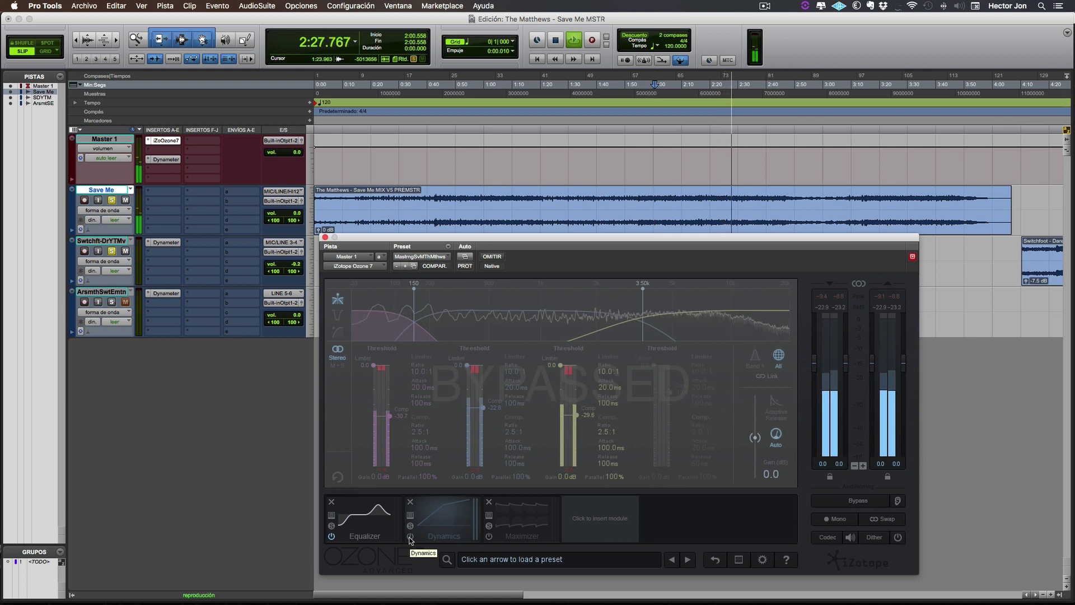
left_click(409, 536)
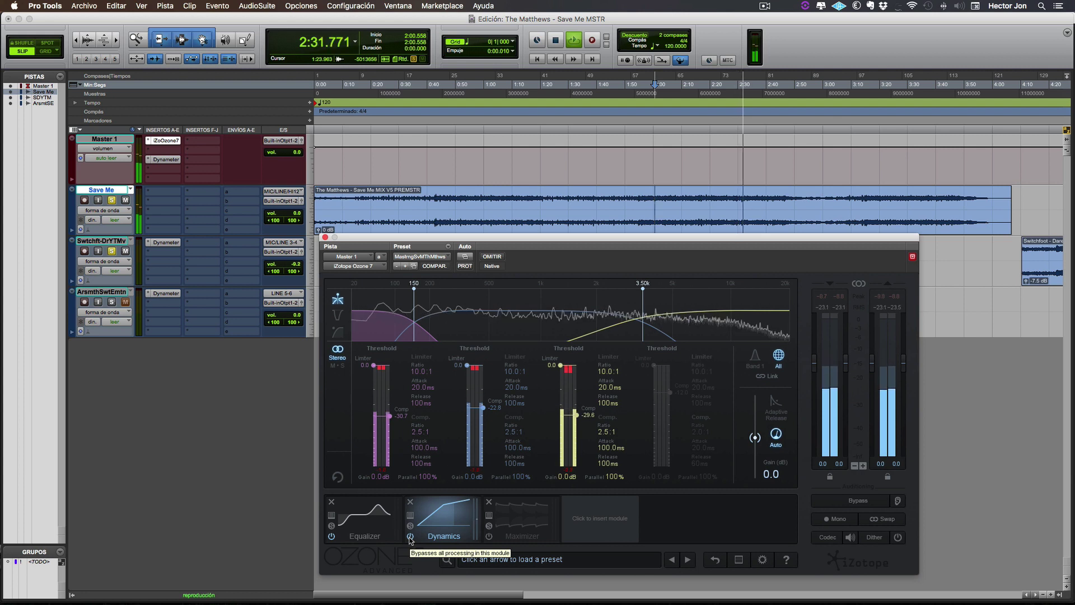
key("space")
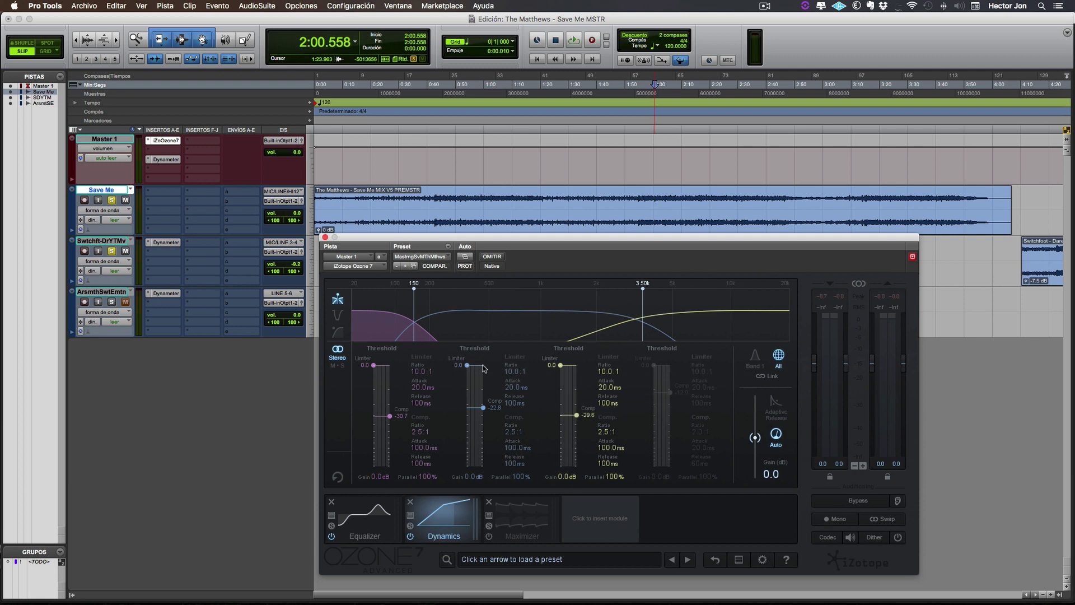
Step: Show the Maximizer module, enable it, and raise its threshold to 0.0 dB
left_click(521, 537)
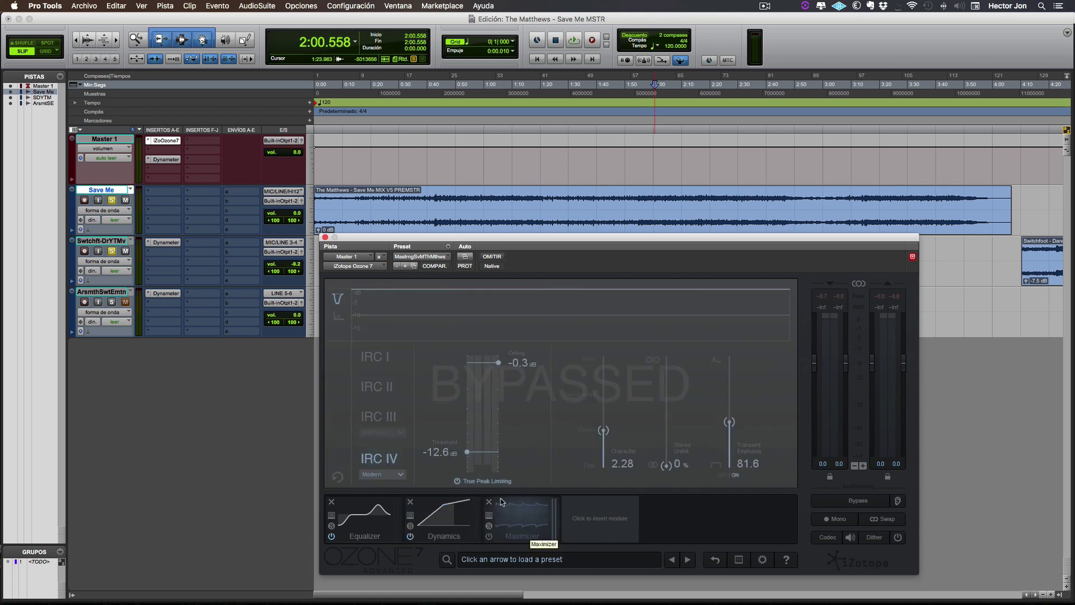
left_click(489, 536)
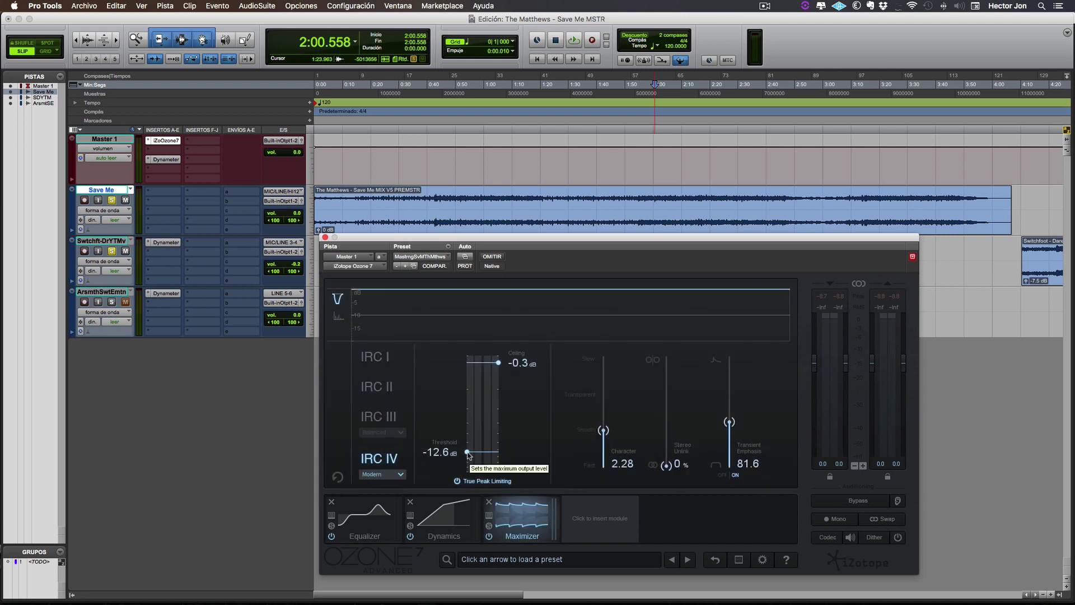
left_click_drag(468, 454, 469, 356)
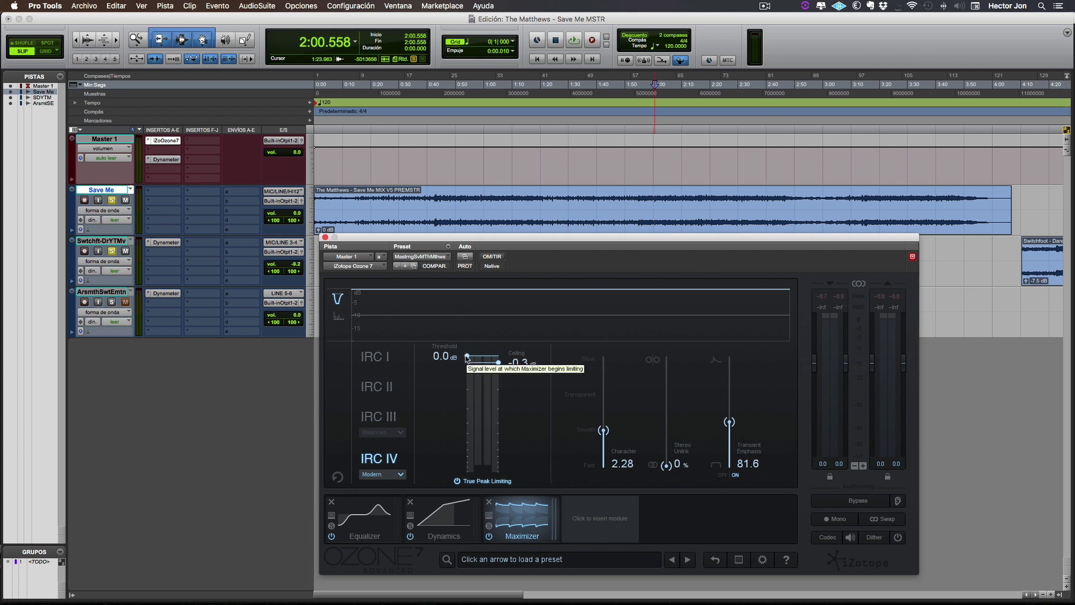
mouse_move(467, 357)
left_mouse_down()
mouse_move(464, 397)
mouse_move(465, 357)
left_mouse_up()
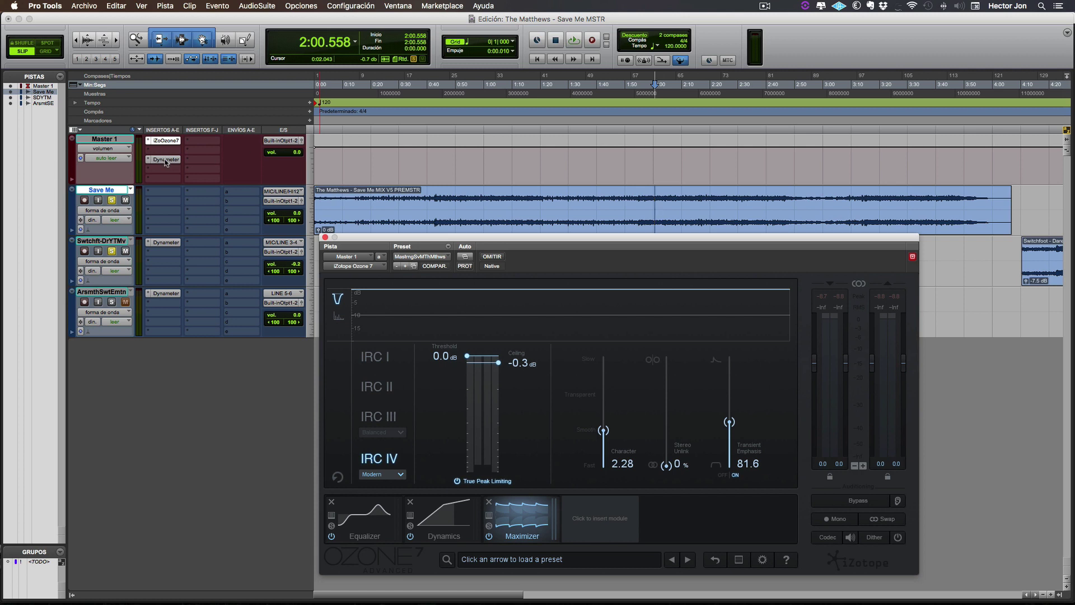
Step: Show the Dynameter inserted on Master 1, move its window aside, and examine the dynamic range against the target
left_click(302, 197)
left_click(166, 159)
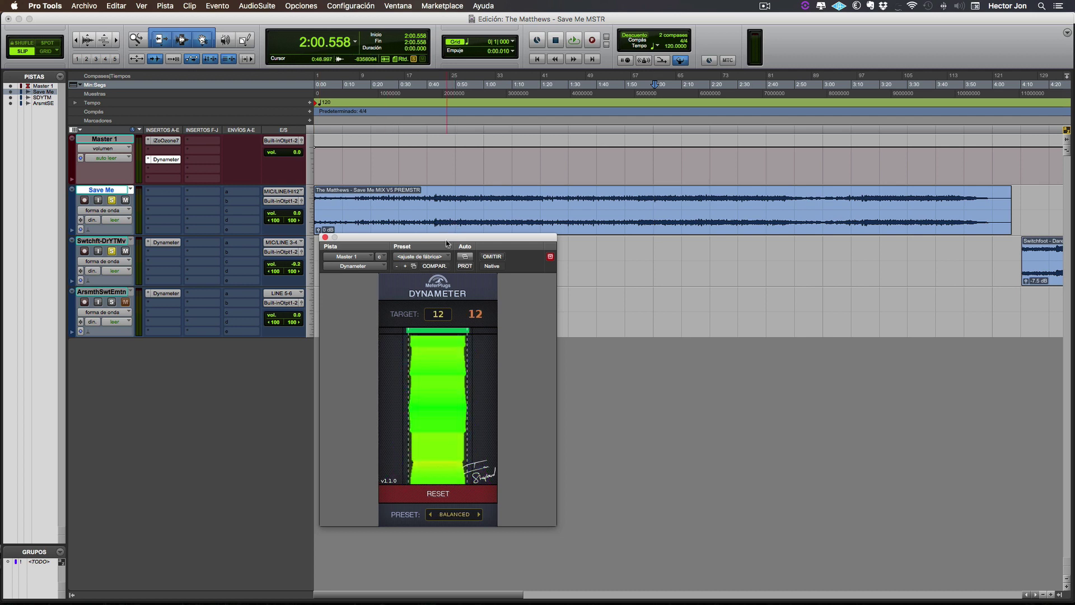
left_click_drag(460, 239, 575, 237)
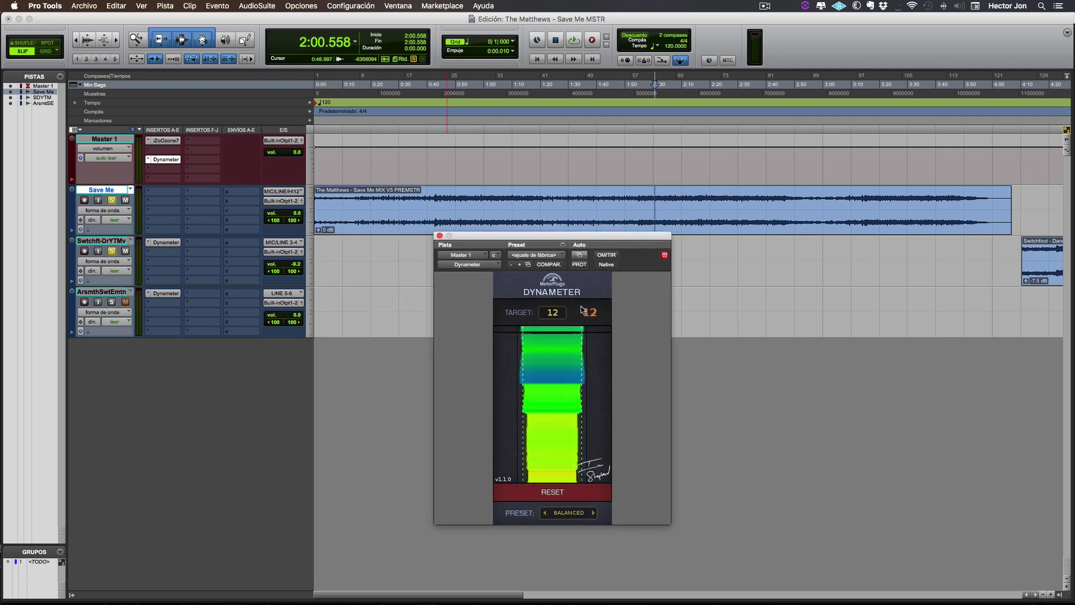
mouse_move(568, 358)
left_click_drag(445, 244, 445, 244)
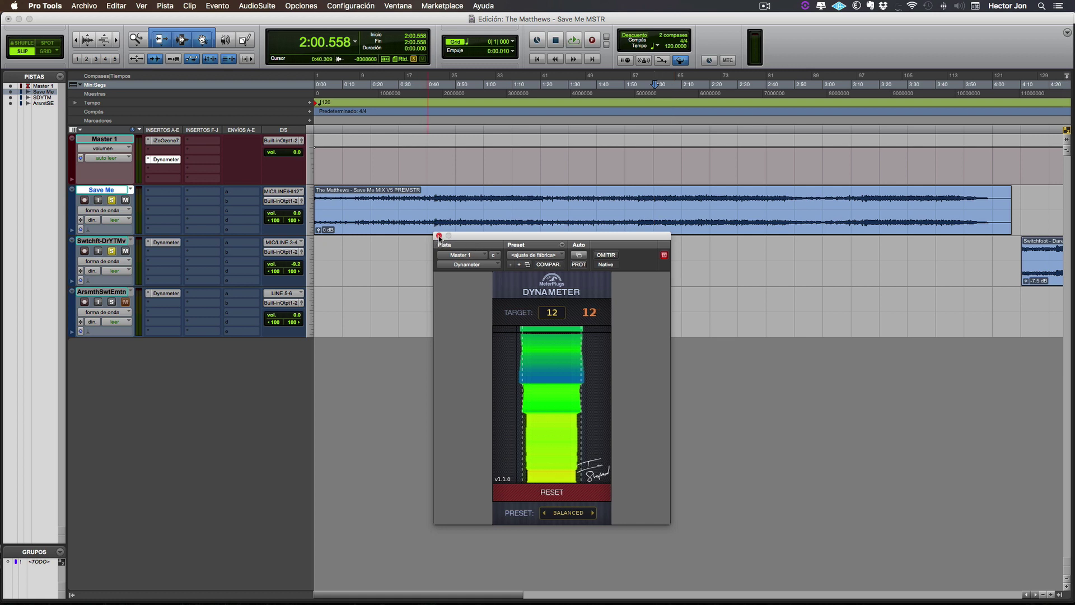
Step: Unsolo Save Me, leave the Switchfoot reference soloed, place the cursor in its clip at 5:50.714, and show its Dynameter
left_click(827, 271)
scroll(827, 271, "right", 10)
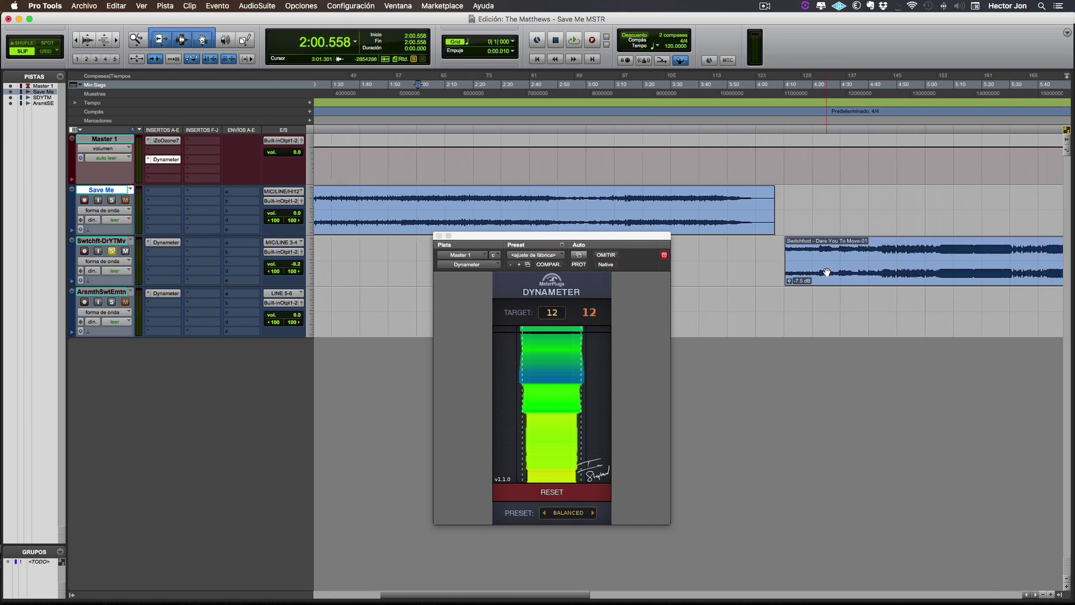
left_click(832, 248)
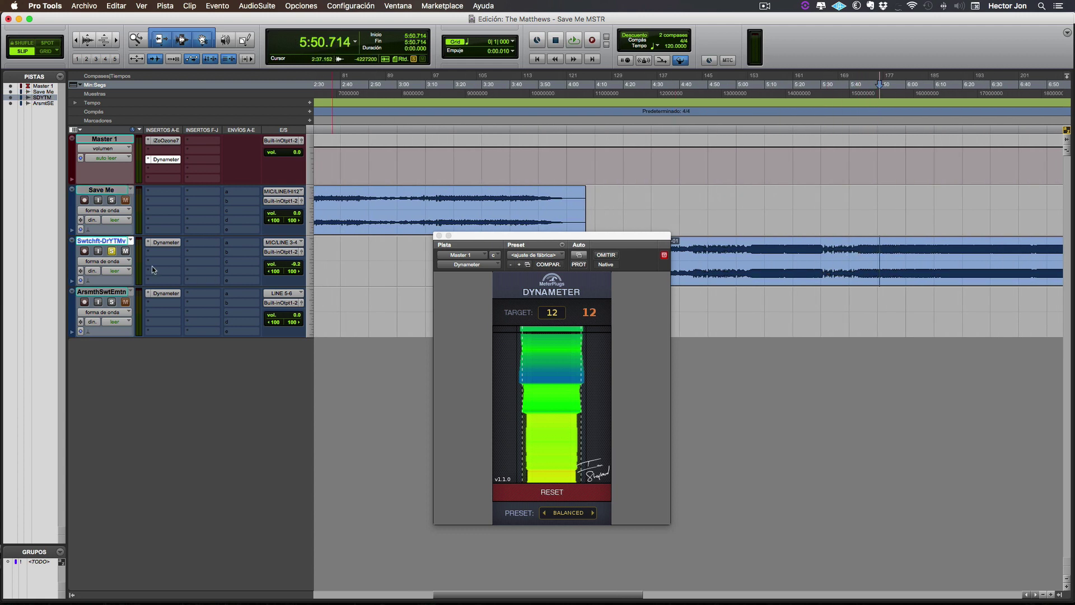
left_click(164, 243)
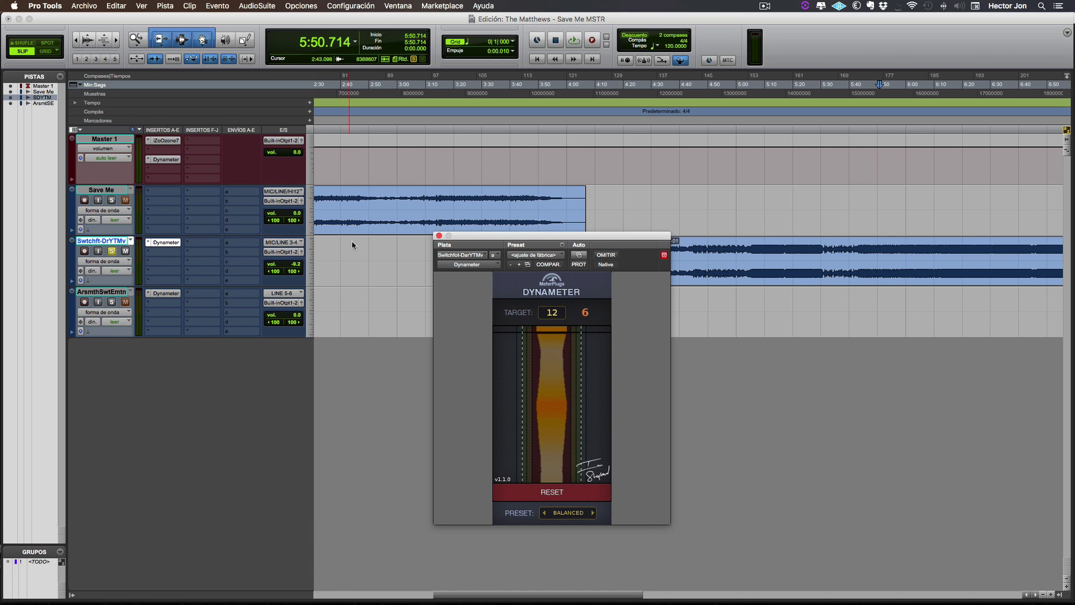
Step: Play Dare You To Move from 6:04.460 and 6:14.491 to examine its dynamic range in Dynameter, stop playback, and close the meter
scroll(697, 263, "down", 1)
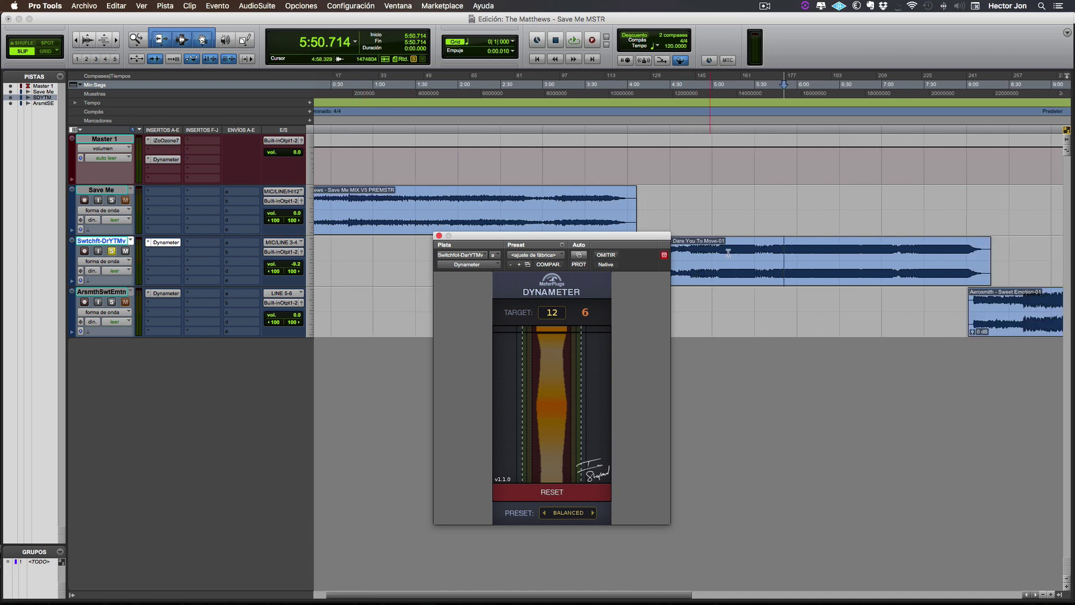
left_click(802, 249)
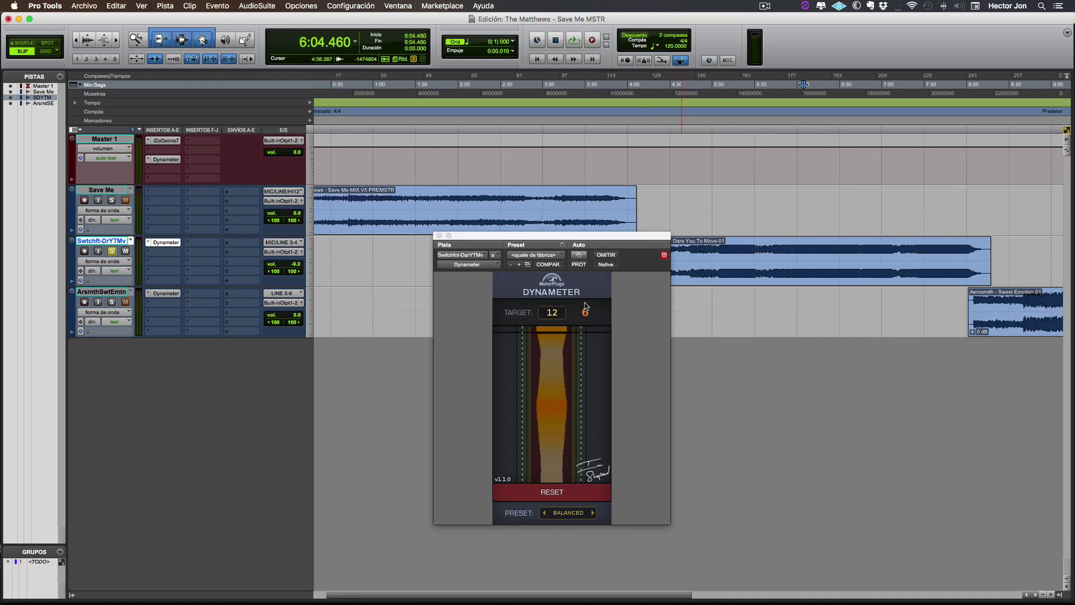
key("space")
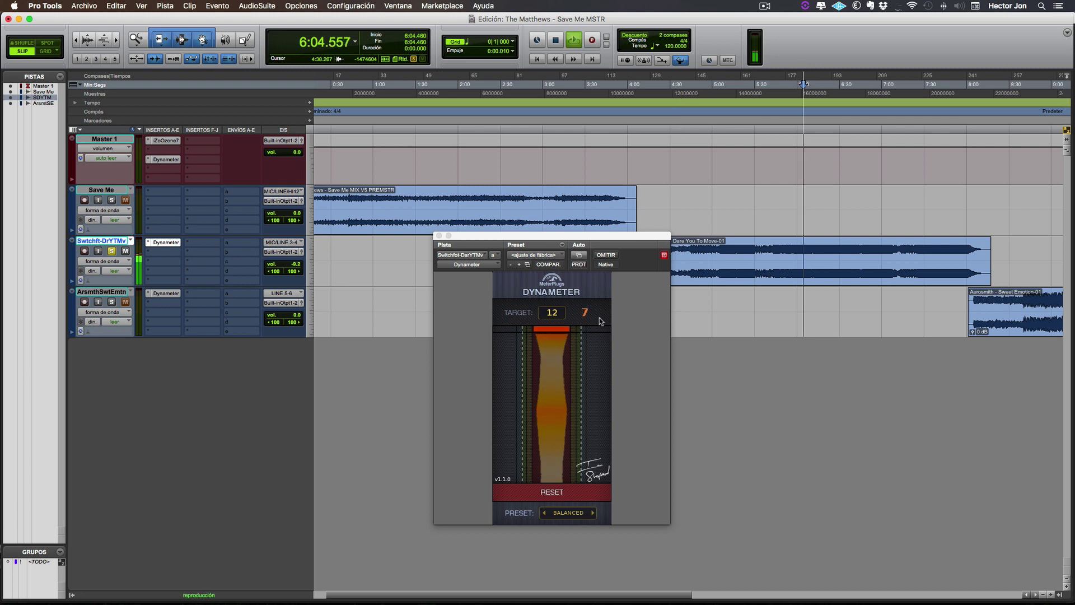
key("super+bracketright")
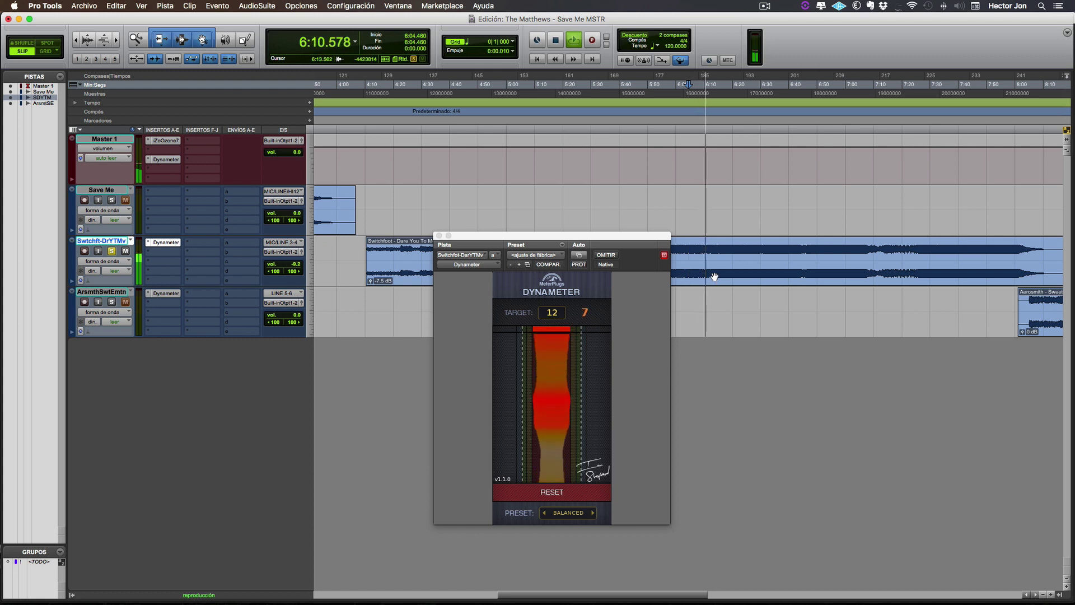
key("space")
left_click(717, 248)
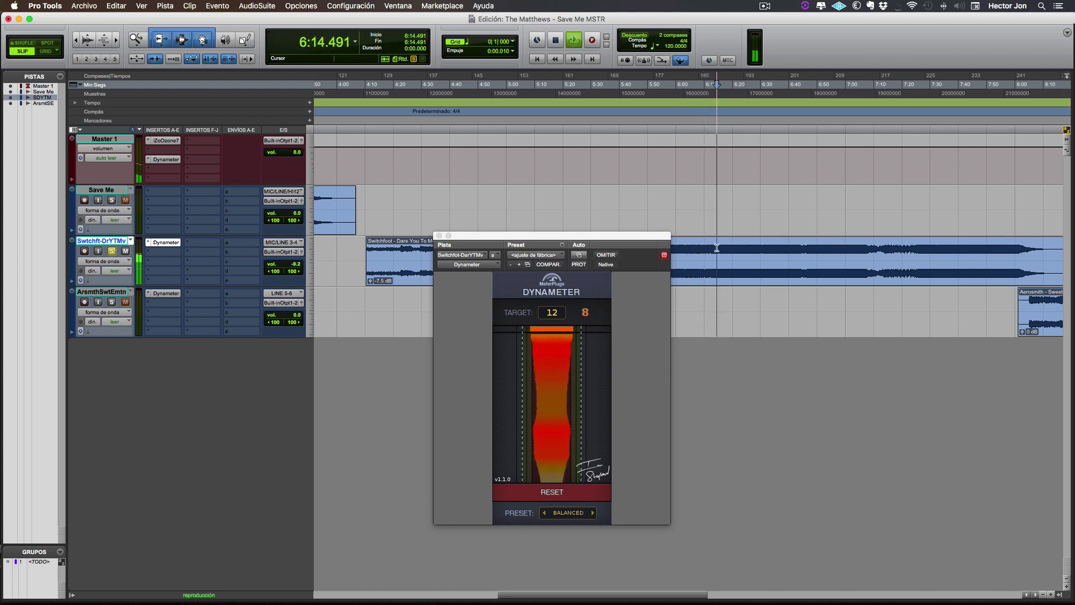
key("space")
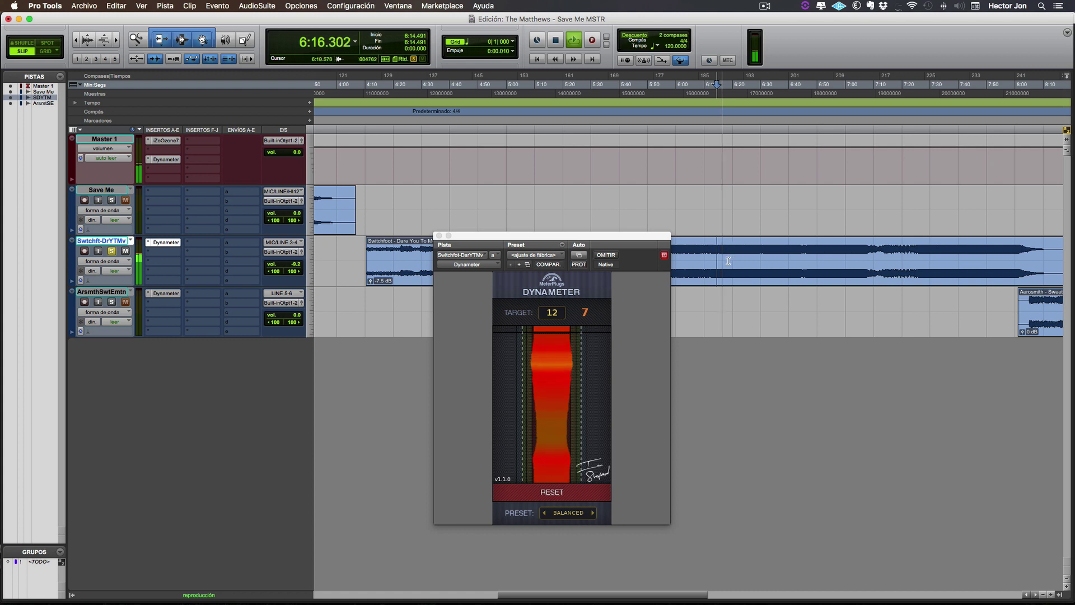
key("super+bracketright")
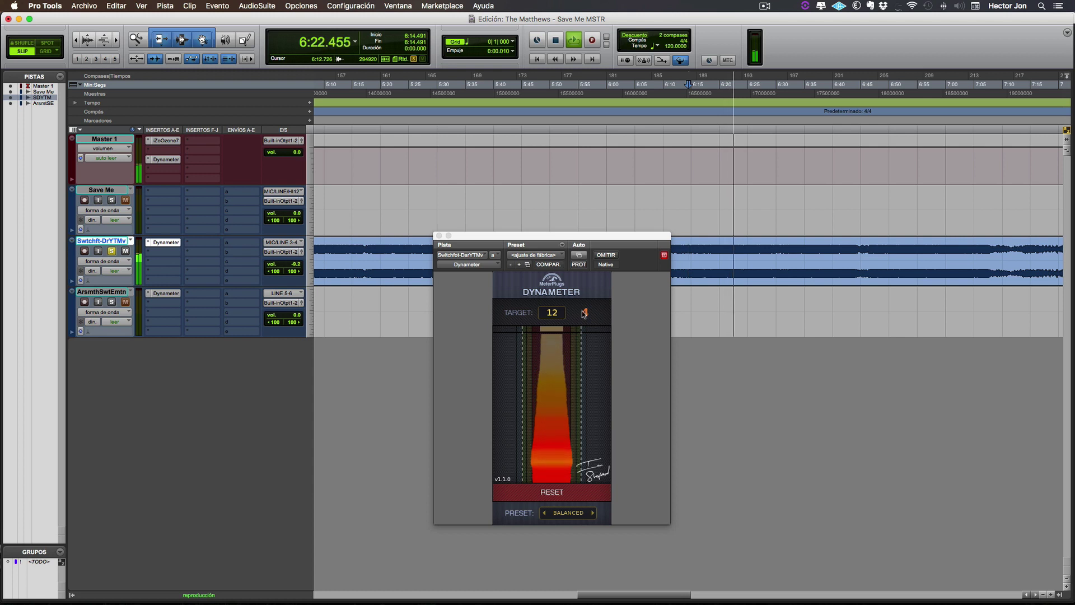
key("super+bracketleft")
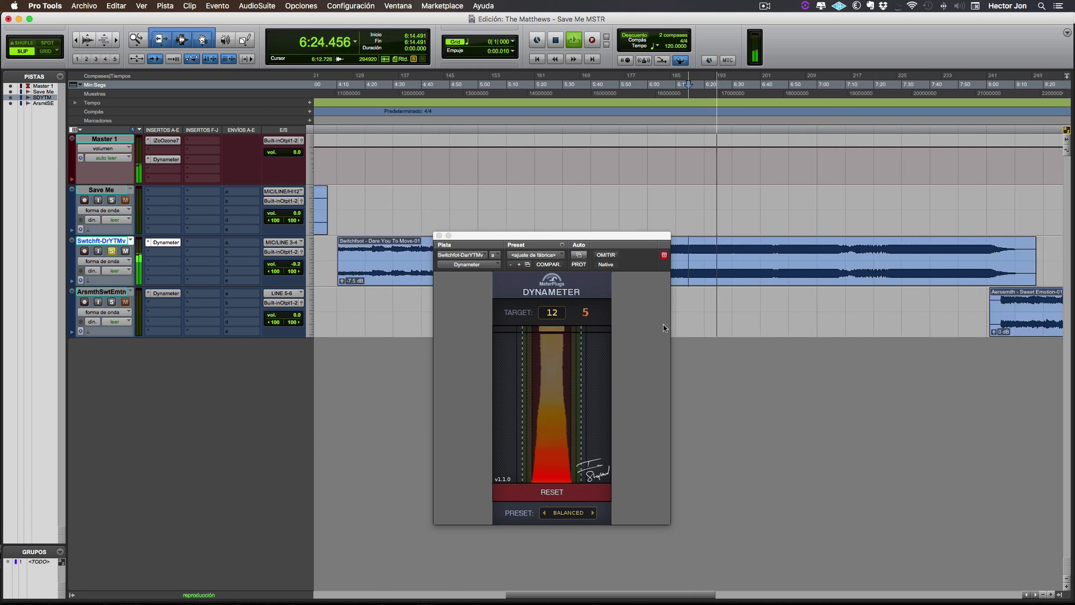
key("space")
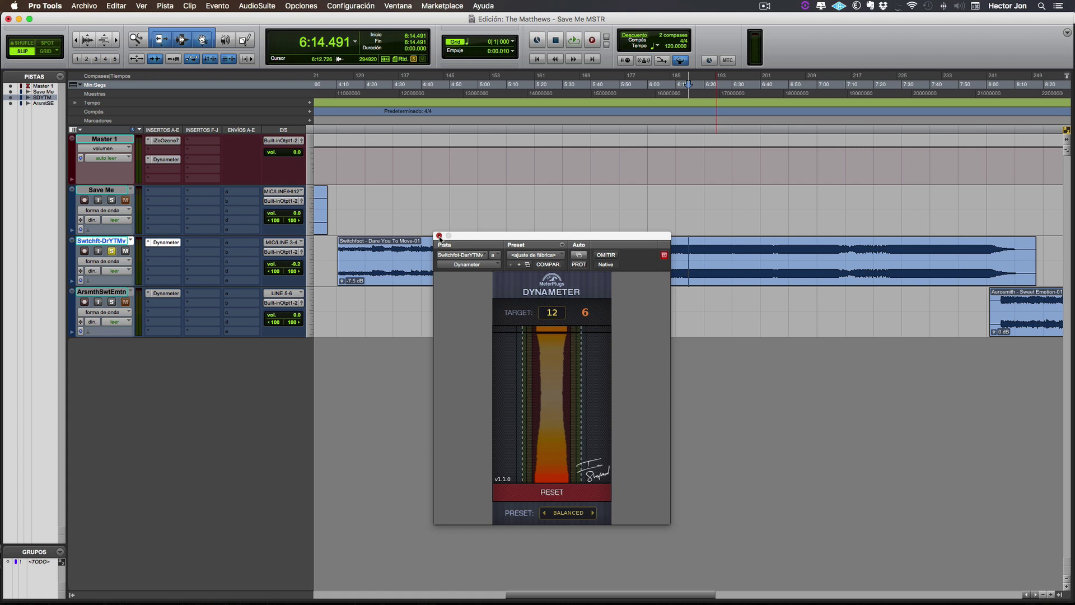
left_click(439, 236)
Step: Lower the Aerosmith reference track's volume, solo it instead of the Switchfoot track, and show its Dynameter
scroll(396, 331, "right", 5)
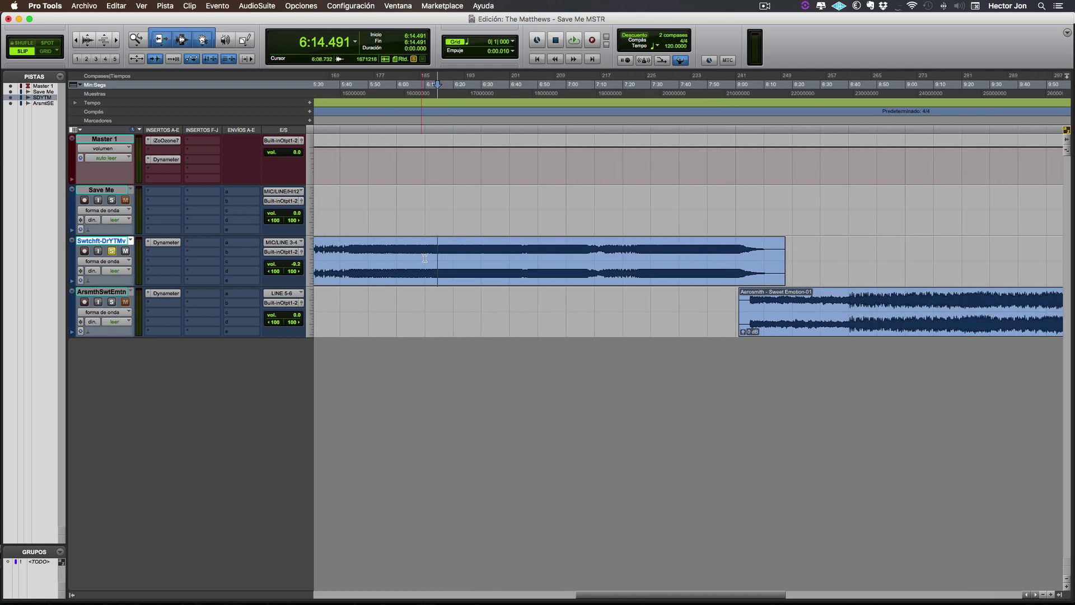
scroll(425, 258, "right", 6)
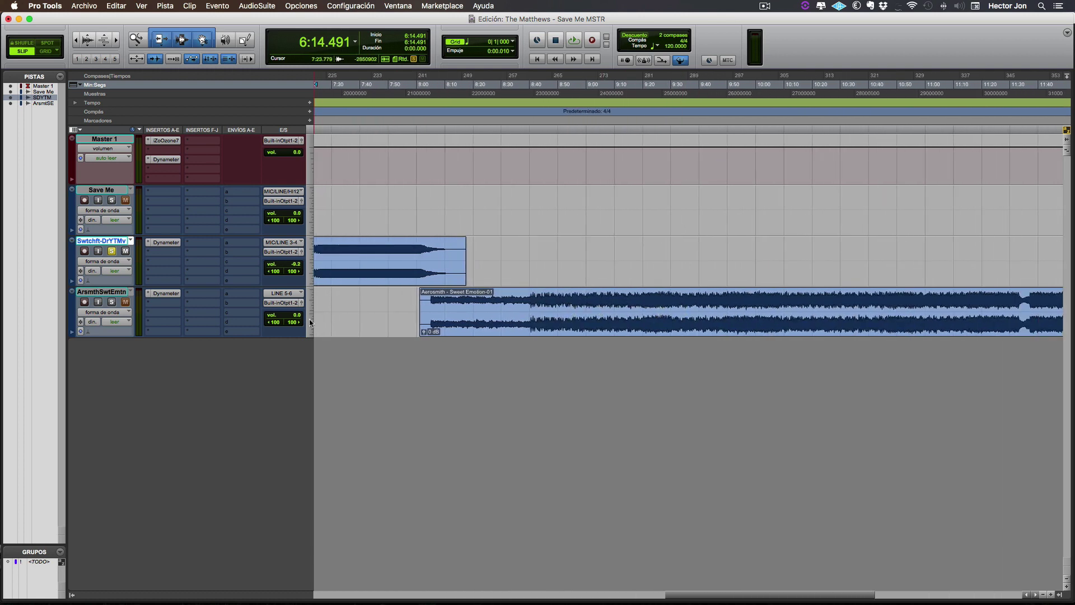
left_click_drag(298, 318, 298, 330)
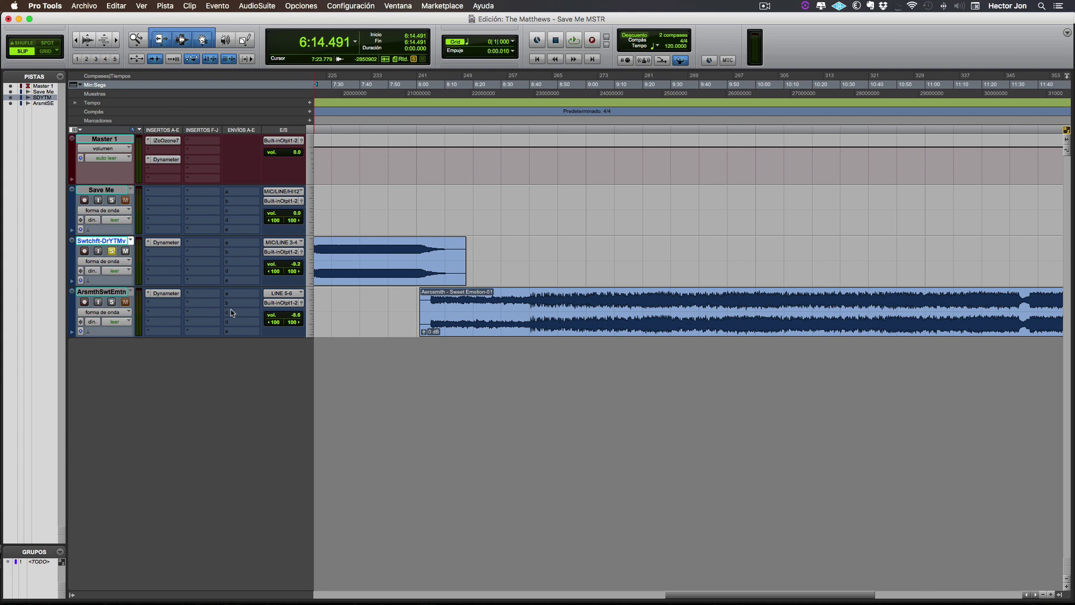
left_click(112, 252)
left_click(112, 302)
left_click(166, 294)
key("super+bracketleft")
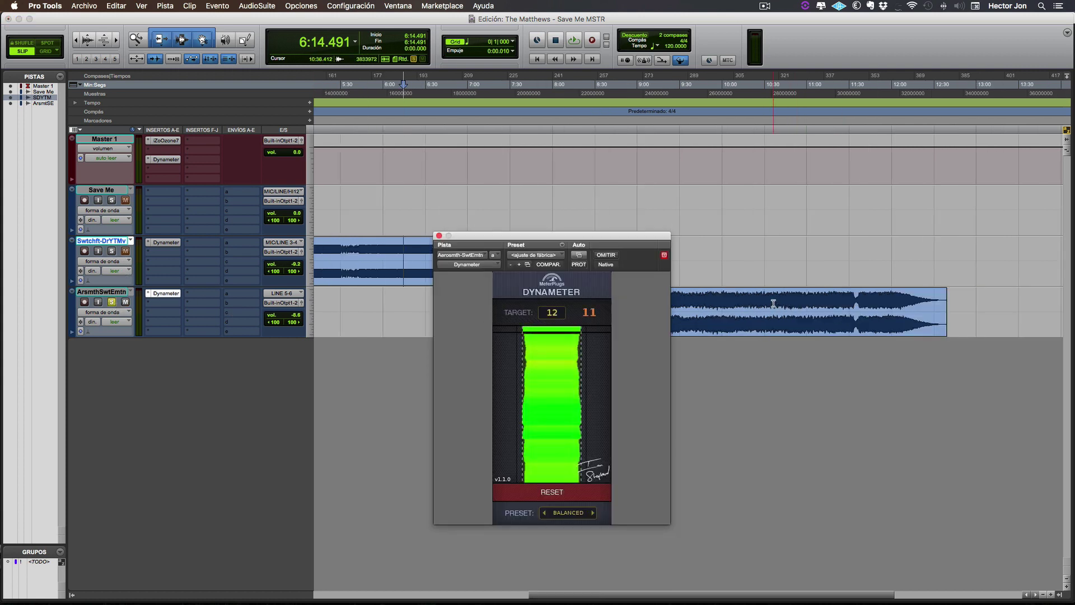
Step: Play Sweet Emotion from 10:08.920, lower its track volume further while checking Dynameter, and stop and close the meter
left_click(735, 301)
key("space")
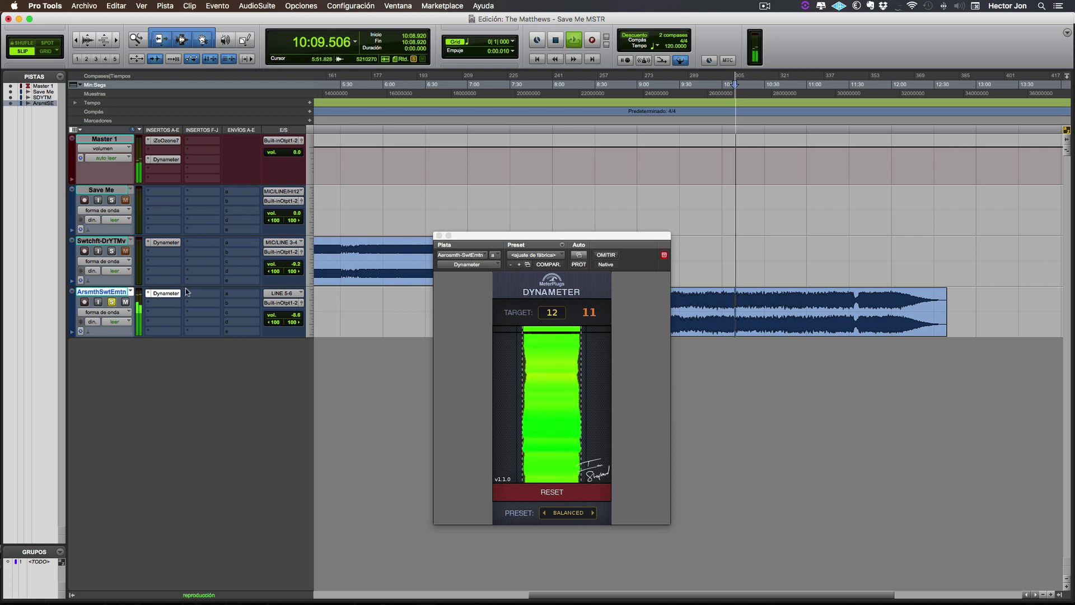
left_click_drag(296, 315, 296, 321)
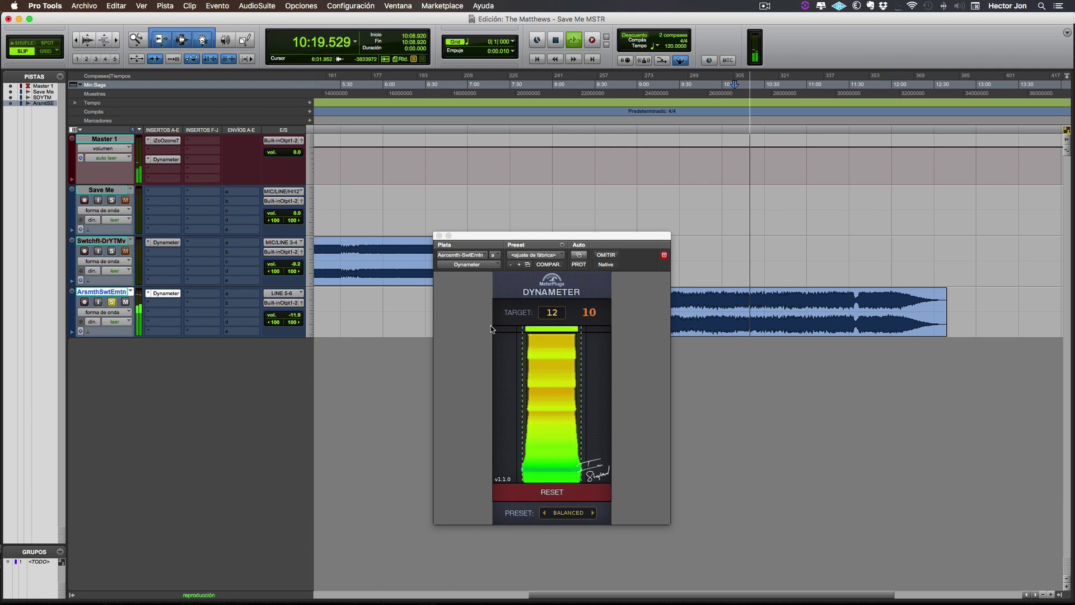
key("space")
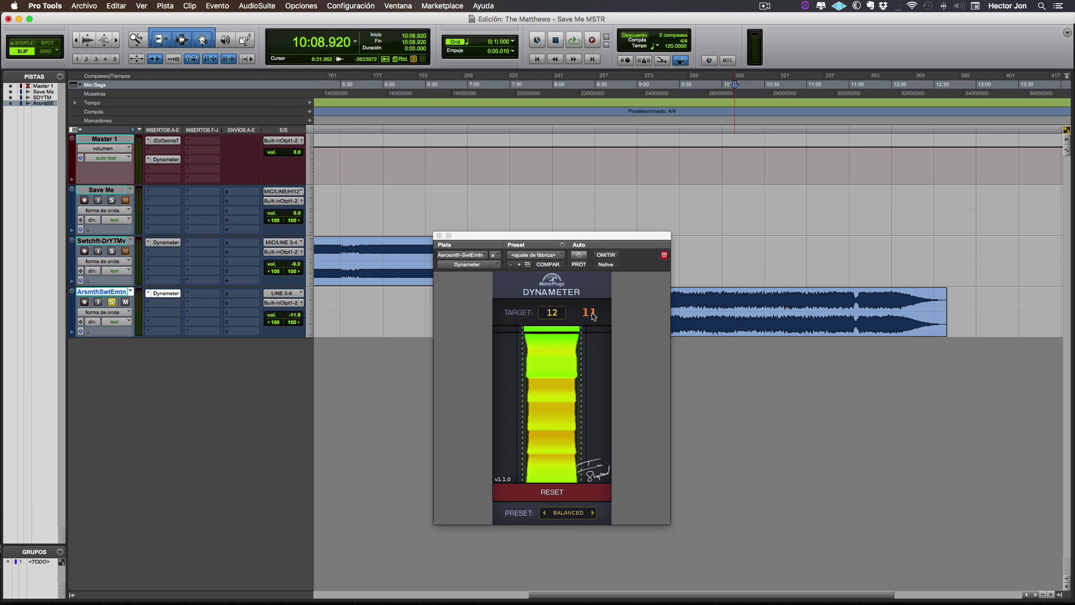
left_click(439, 235)
Step: Place the cursor in the Save Me clip at 1:19.505 and show the master track's Ozone 7 and Dynameter side by side
scroll(446, 340, "down", 5)
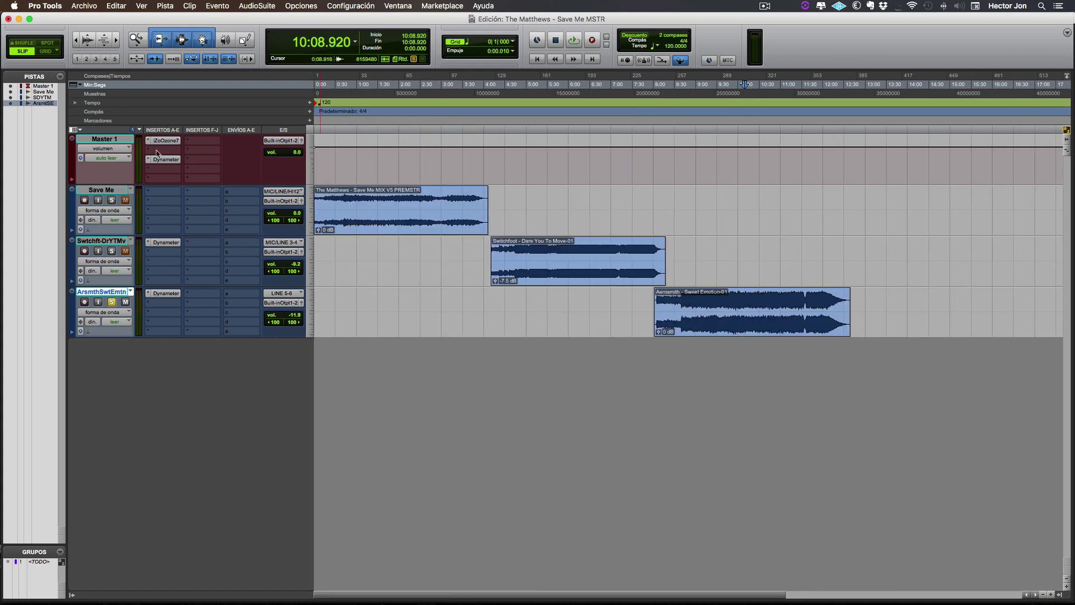
left_click(370, 200)
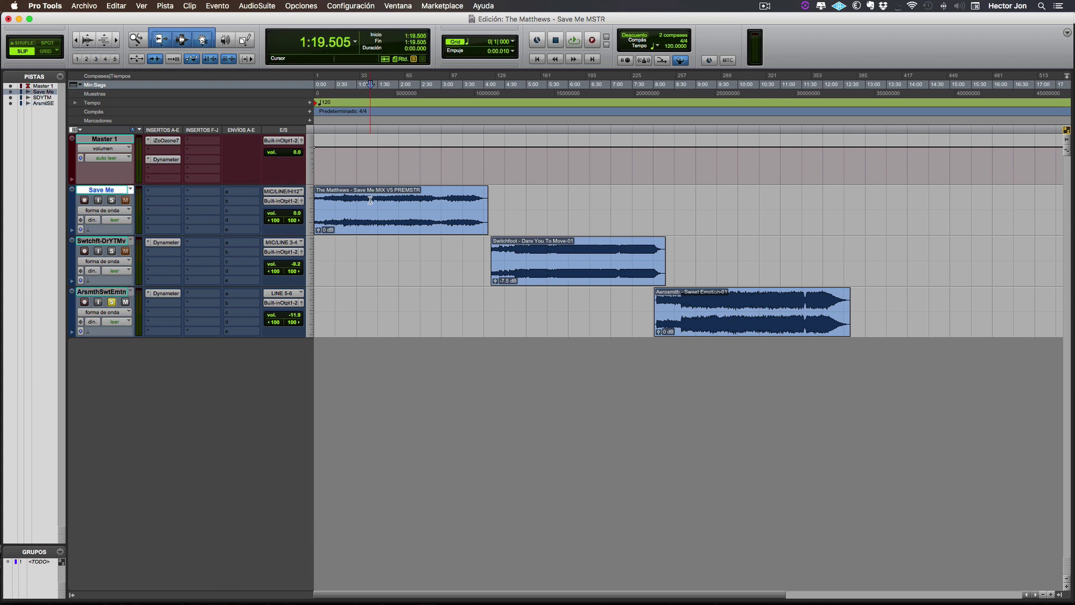
left_click(166, 140)
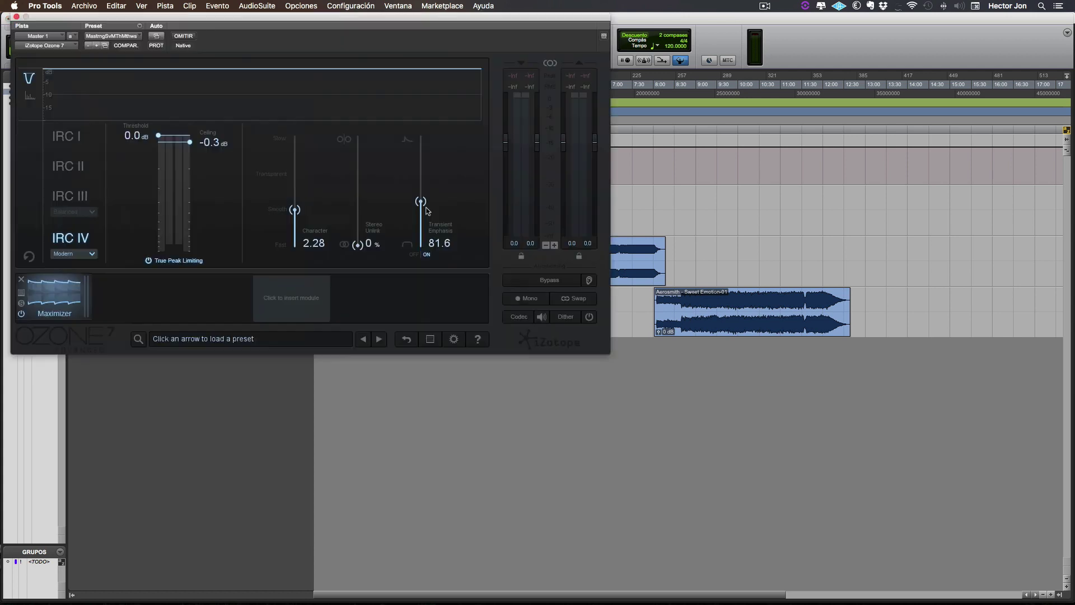
left_click_drag(371, 25, 749, 144)
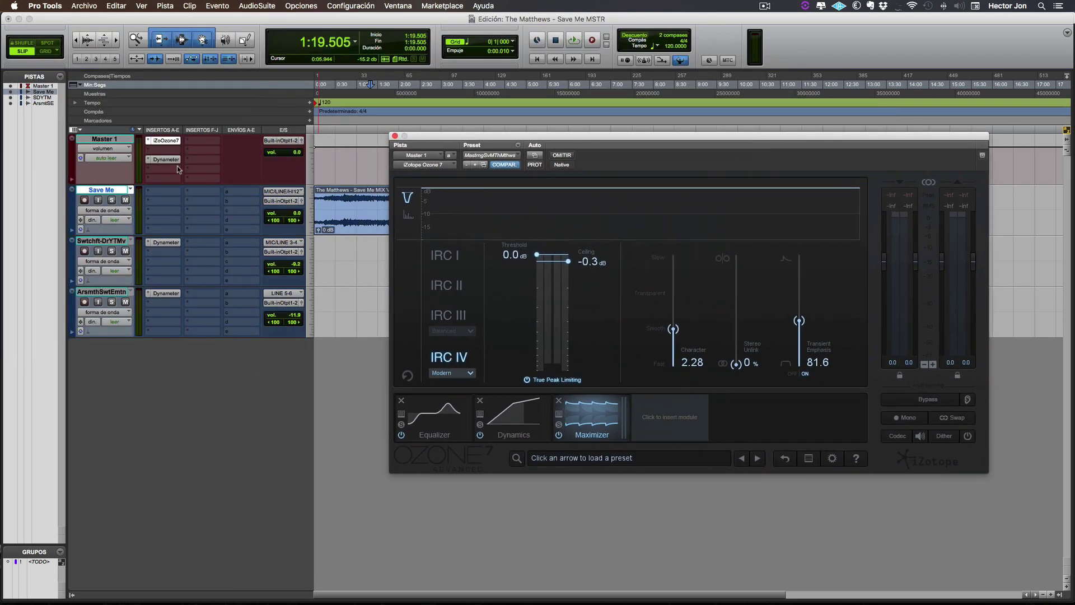
left_click(178, 160)
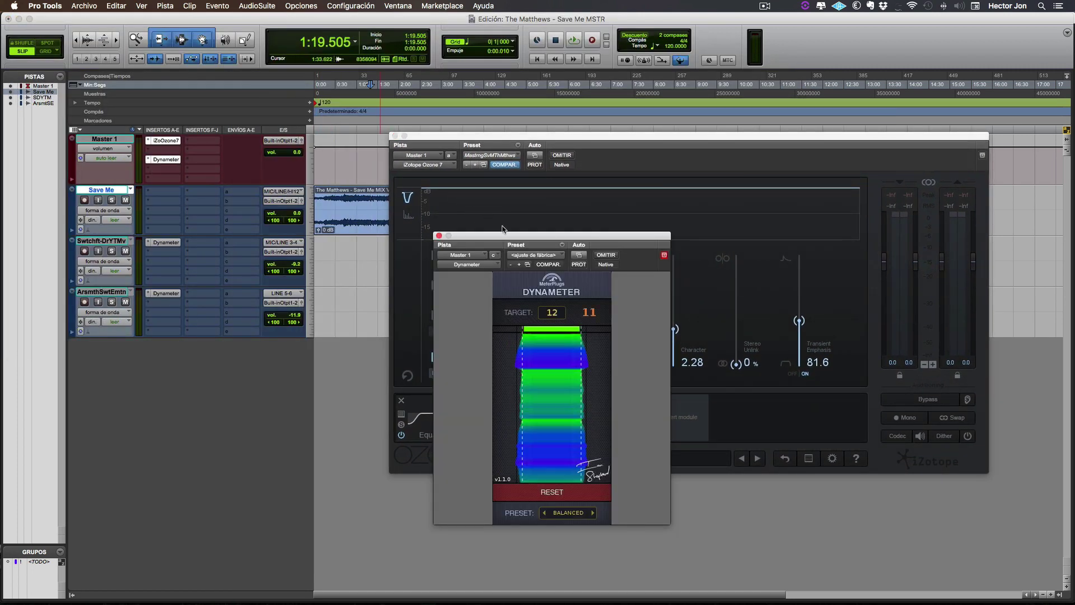
left_click_drag(502, 234, 221, 206)
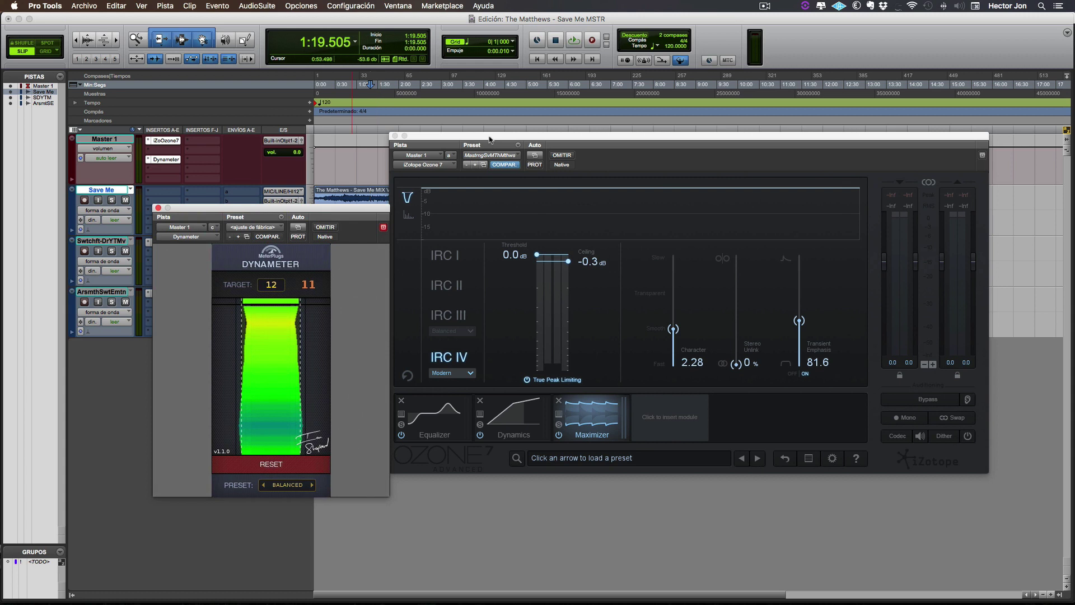
left_click_drag(490, 140, 550, 159)
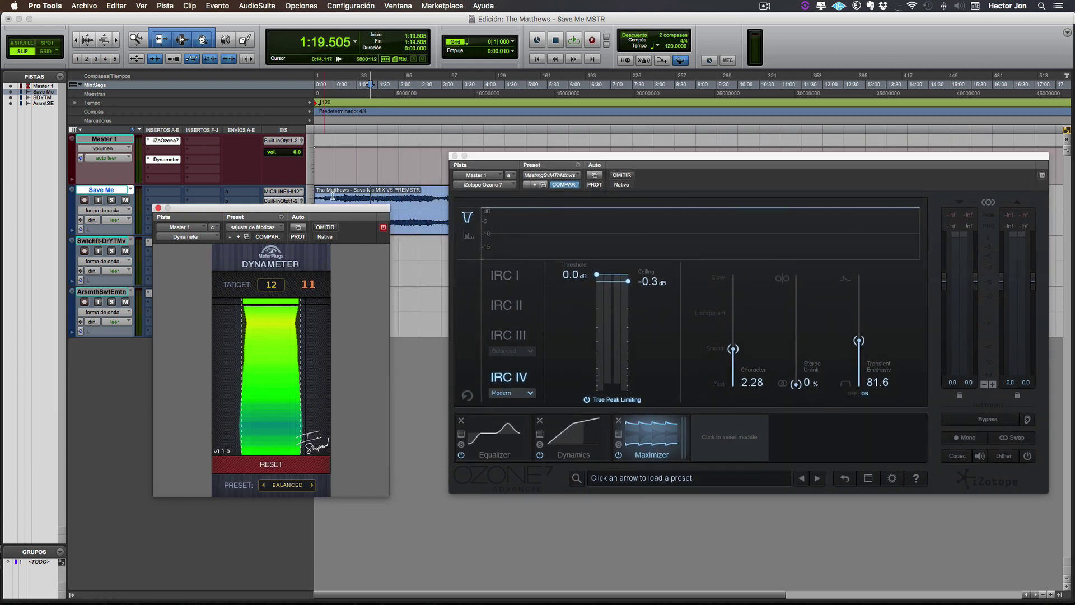
Step: Play Save Me from 1:19.505, 0:53.498 and 0:42.724 to examine its dynamic range in Dynameter, and stop playback
key("super+bracketright")
key("space")
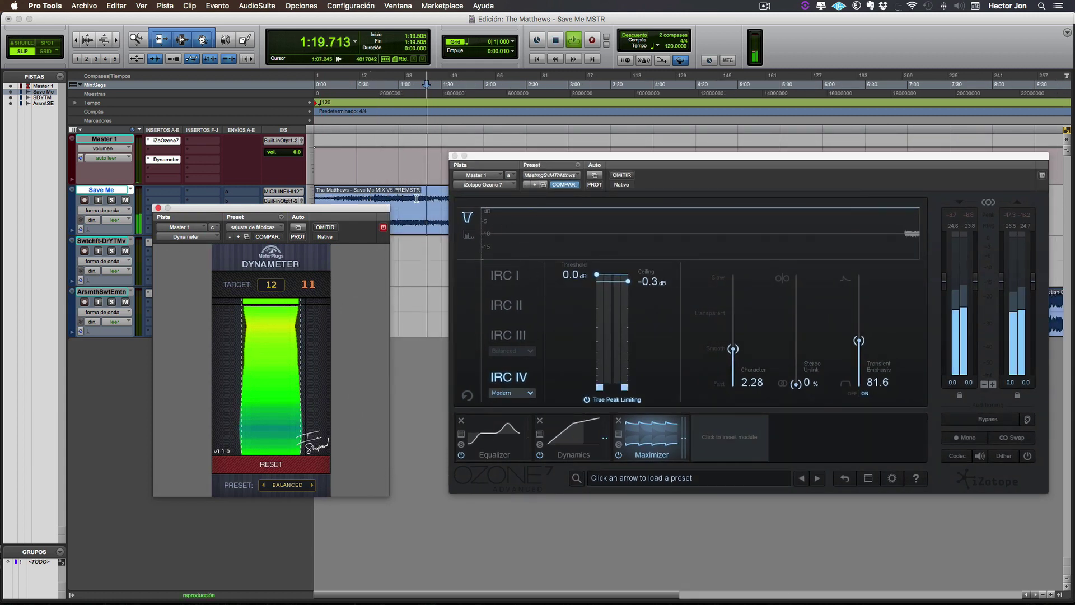
left_click(390, 197)
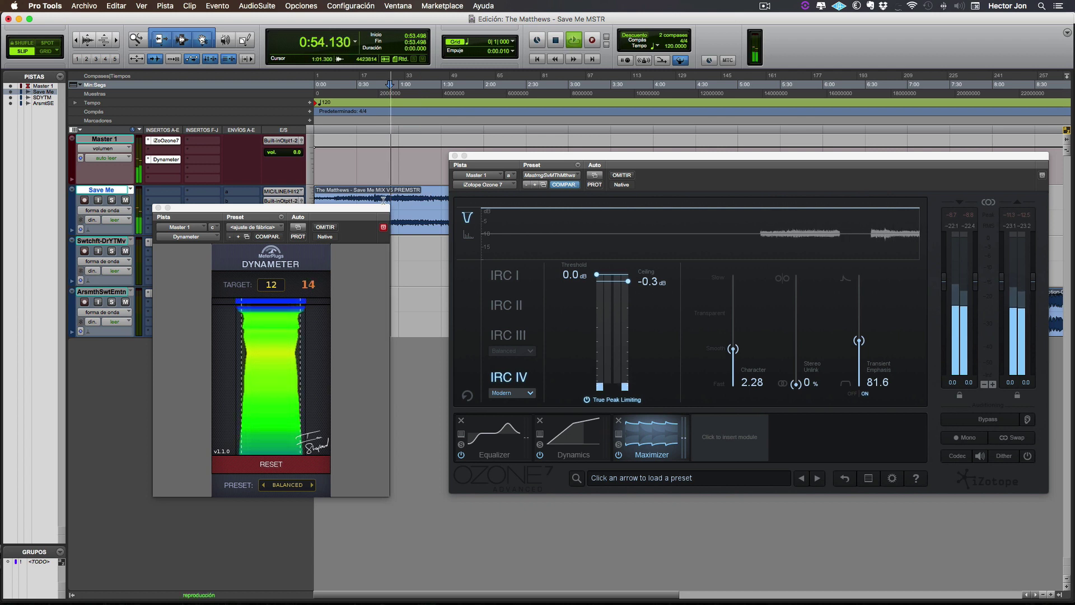
left_click(374, 198)
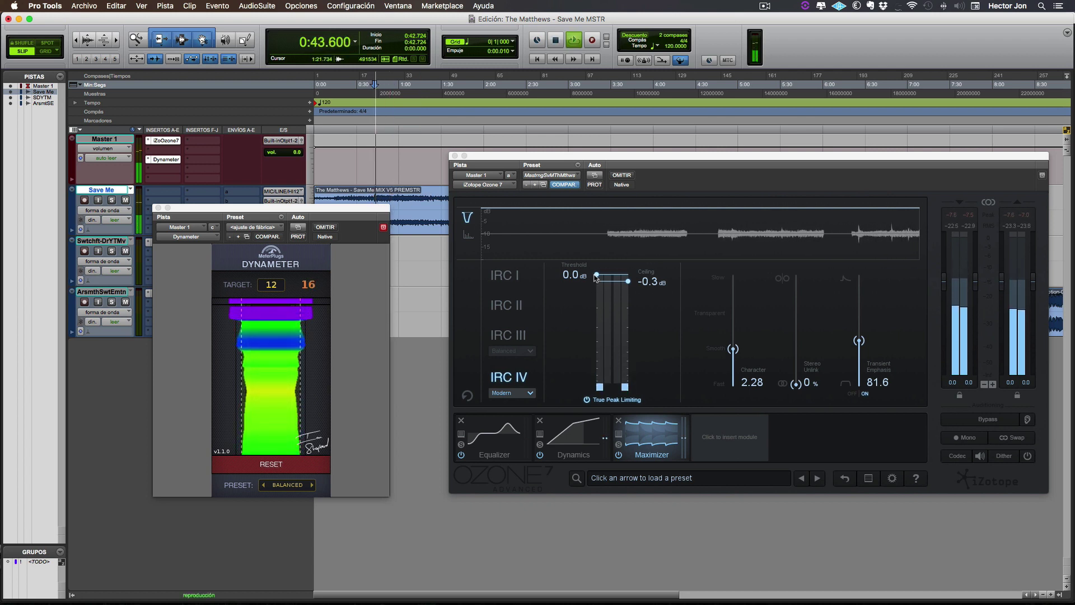
key("space")
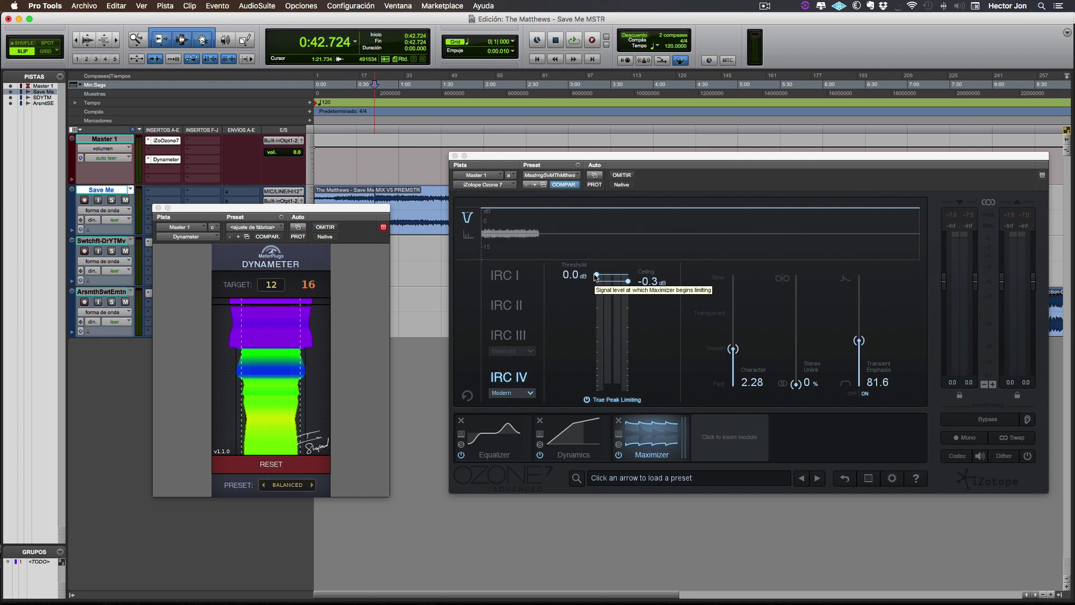
Step: Set the Maximizer threshold to -12.9 dB while playing from 0:42.724, replay to check it in Dynameter, and close both plug-ins
key("space")
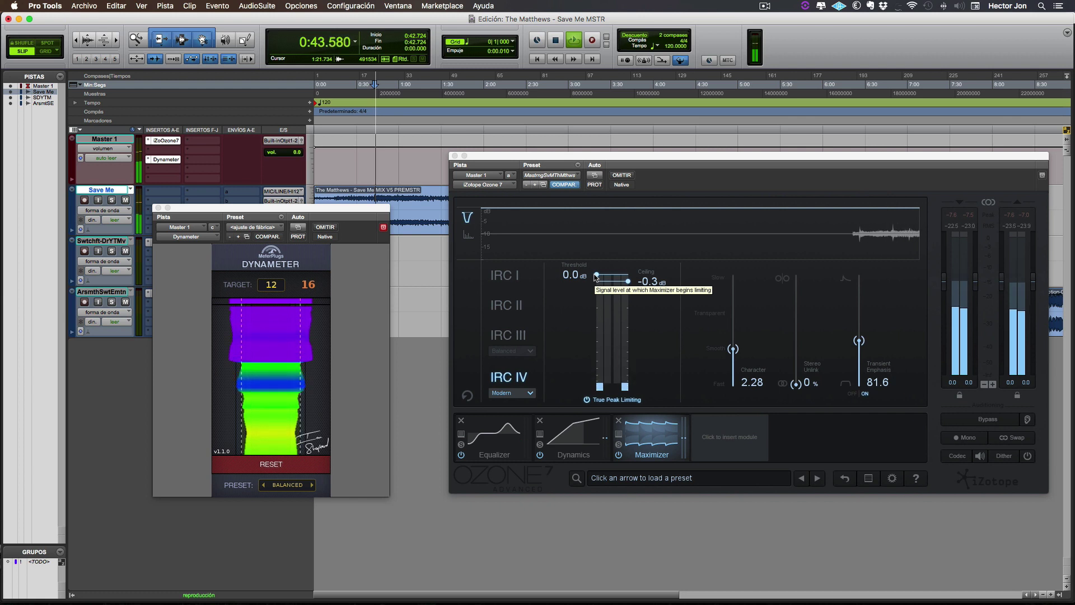
left_click_drag(596, 276, 595, 375)
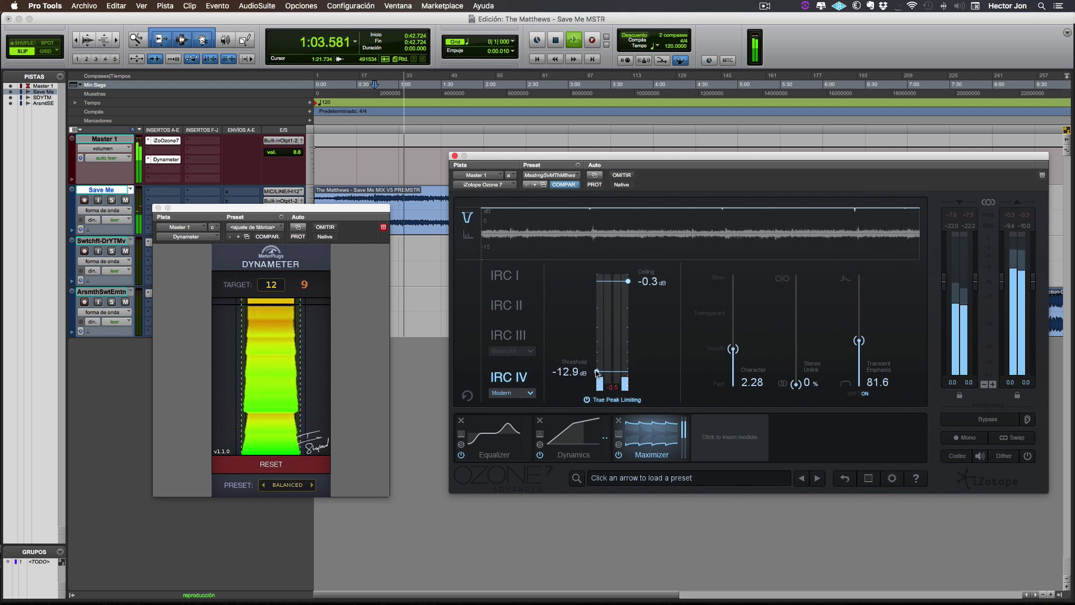
key("space")
key("space")
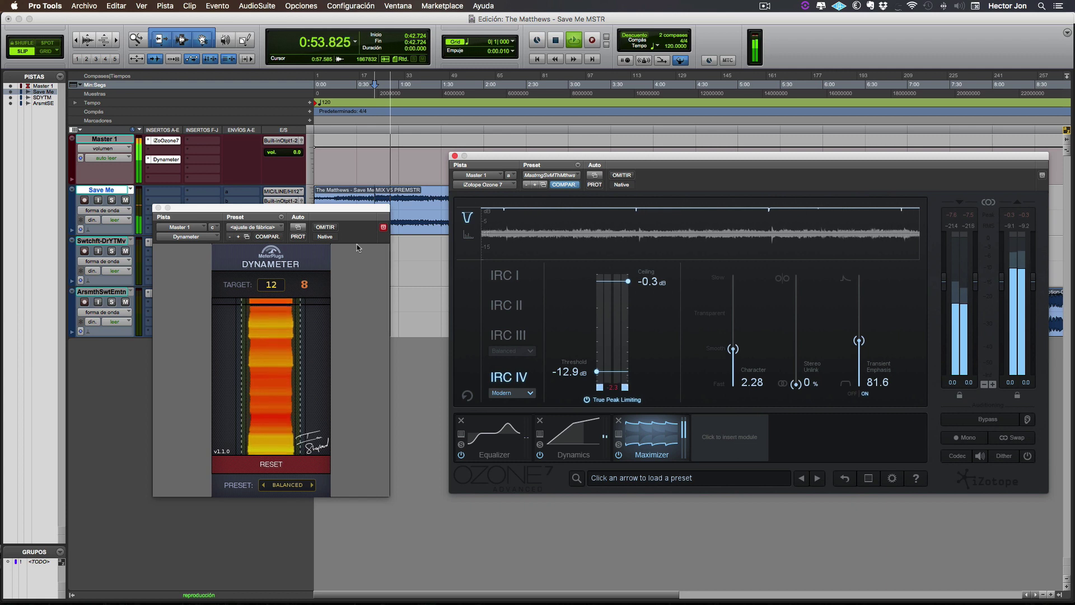
key("space")
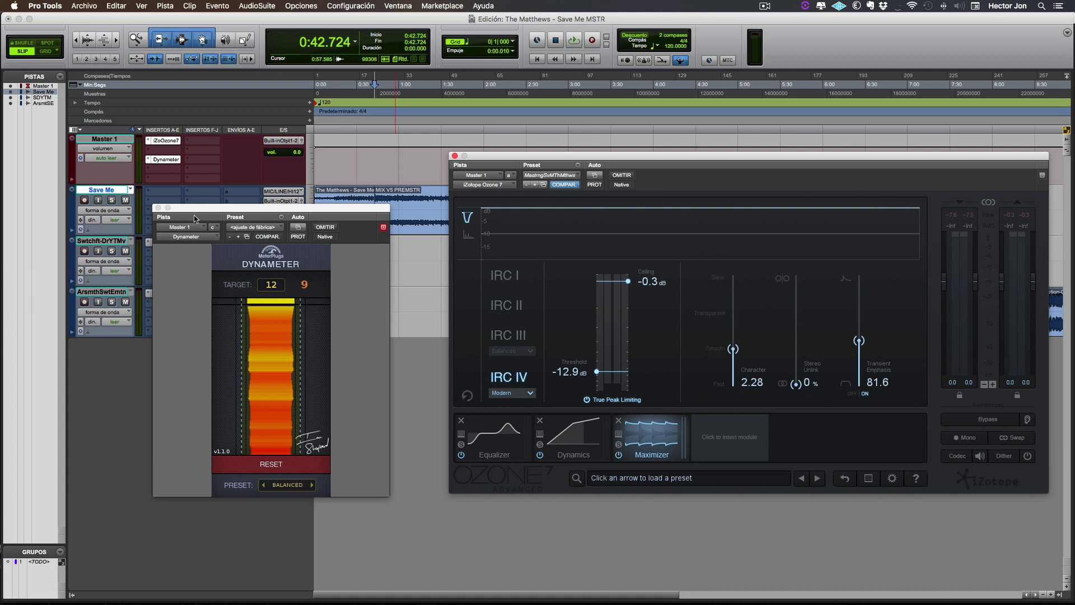
left_click(160, 208)
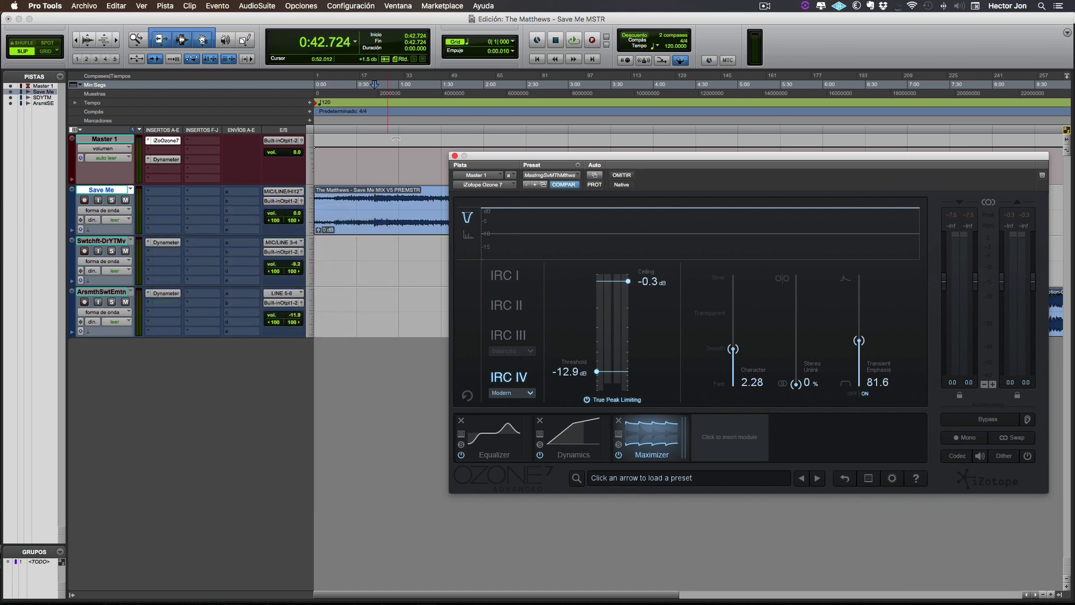
left_click(454, 156)
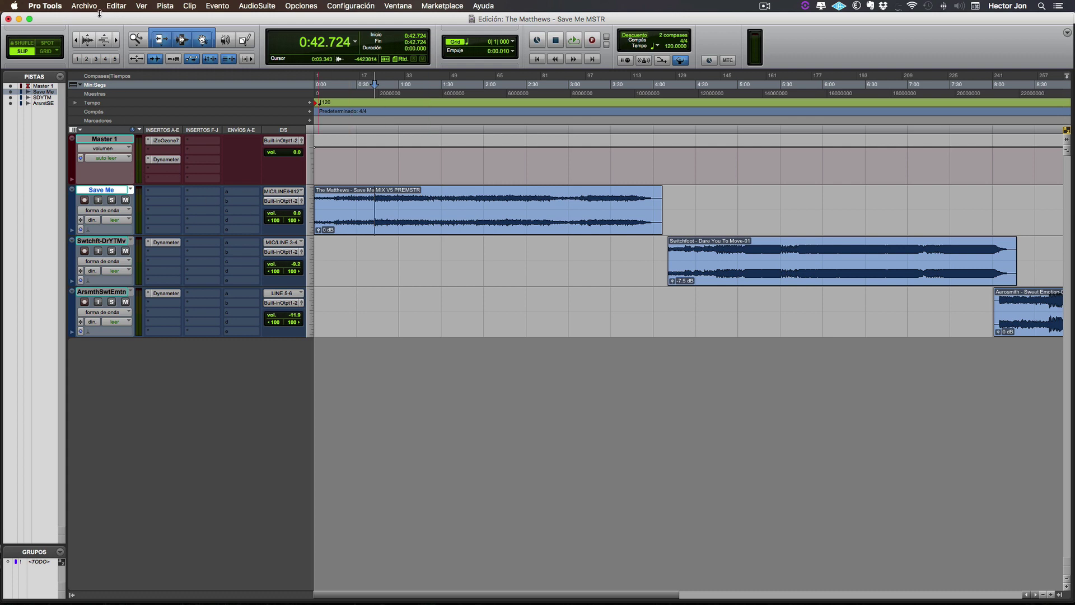
Step: Select the whole Save Me clip and show the bounce-to-disk settings clear of the clip
left_click(608, 225)
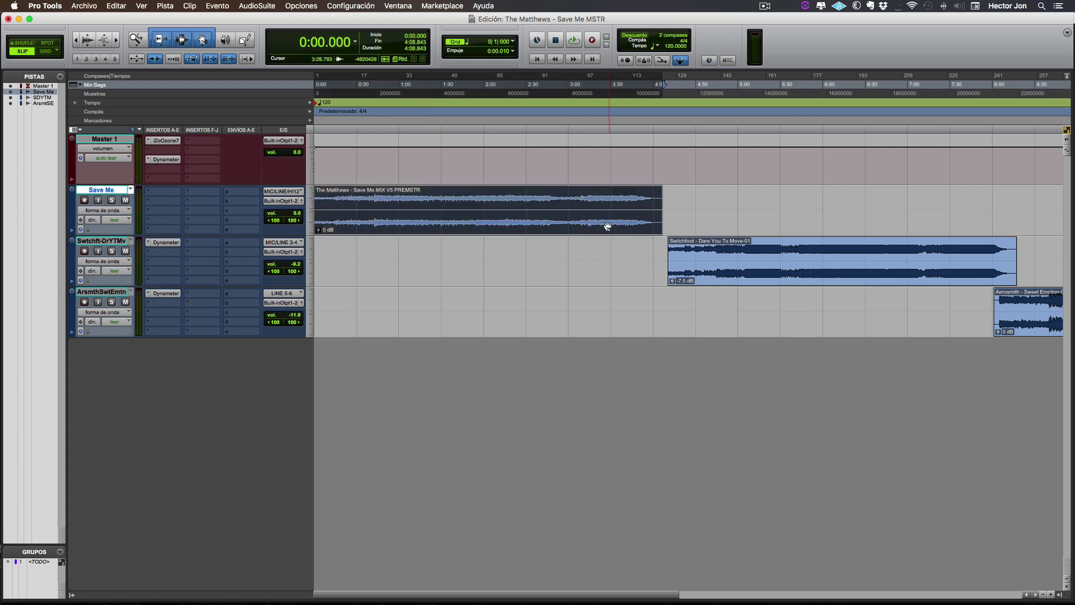
left_click(76, 7)
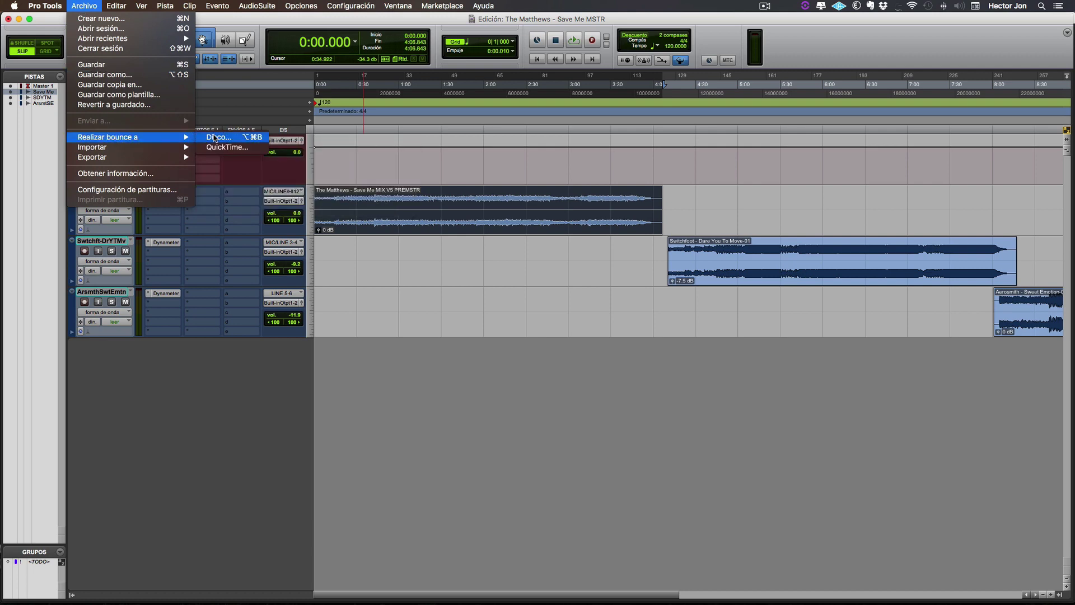
left_click(214, 138)
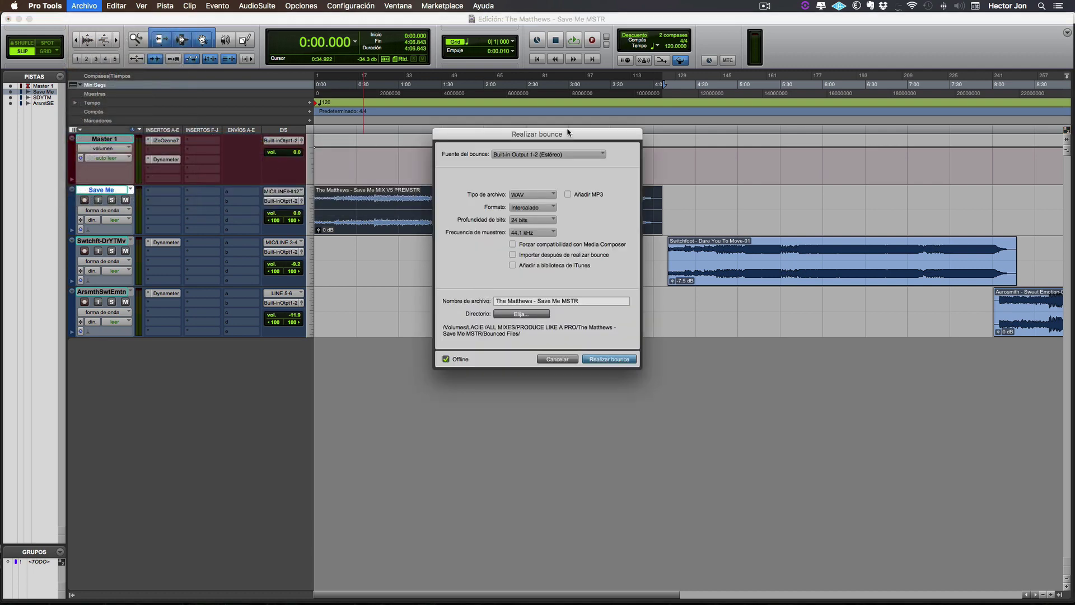
left_click_drag(567, 132, 727, 216)
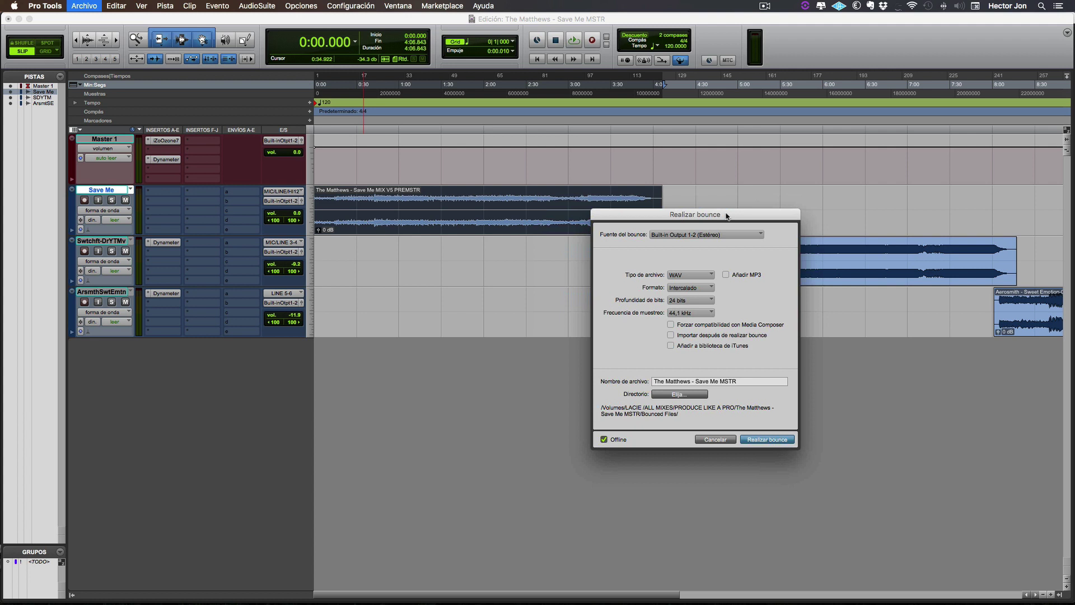
Step: Try a bit depth of 16 bits for the WAV bounce, return it to 24 bits, and cancel the bounce
left_click(703, 300)
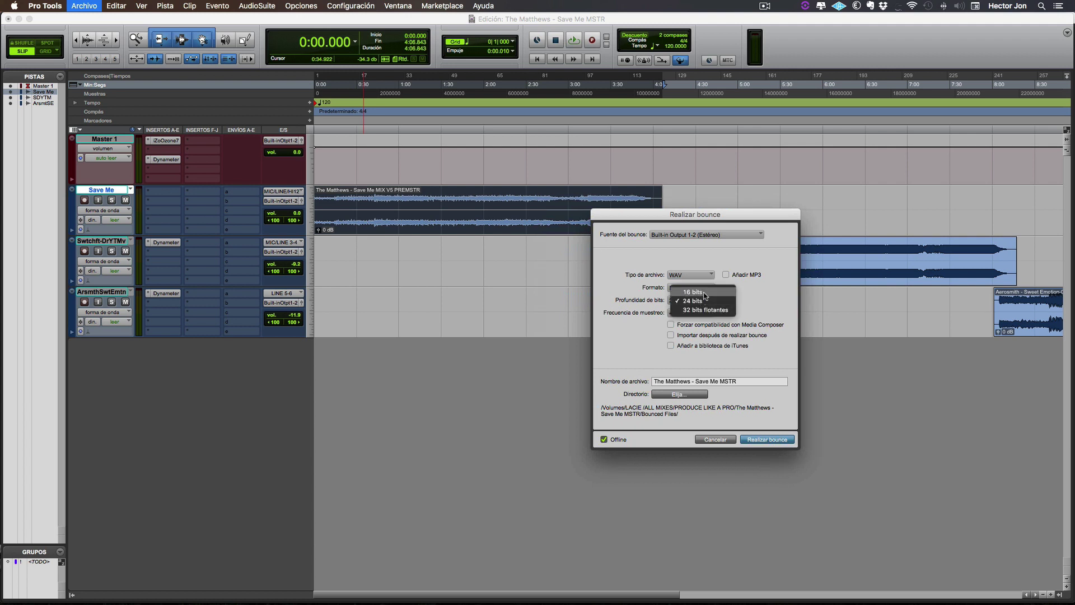
left_click(695, 291)
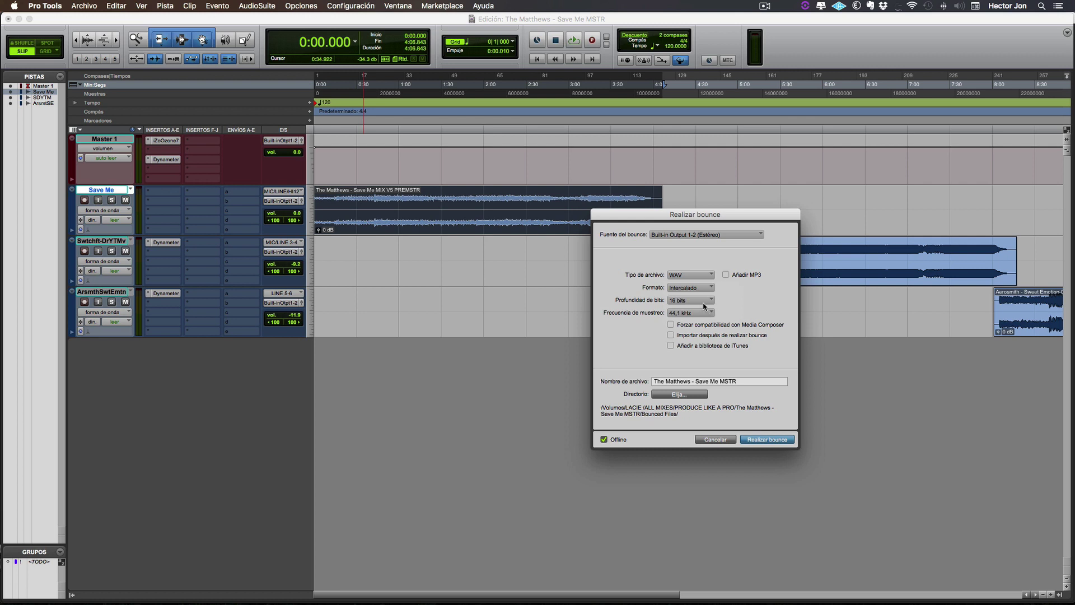
left_click(704, 302)
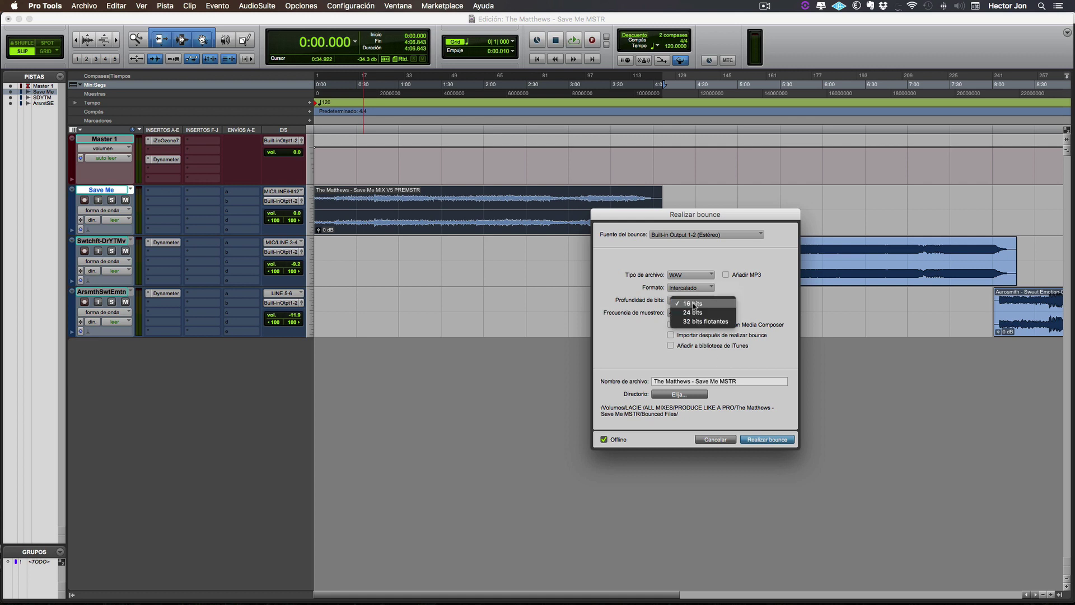
left_click(697, 313)
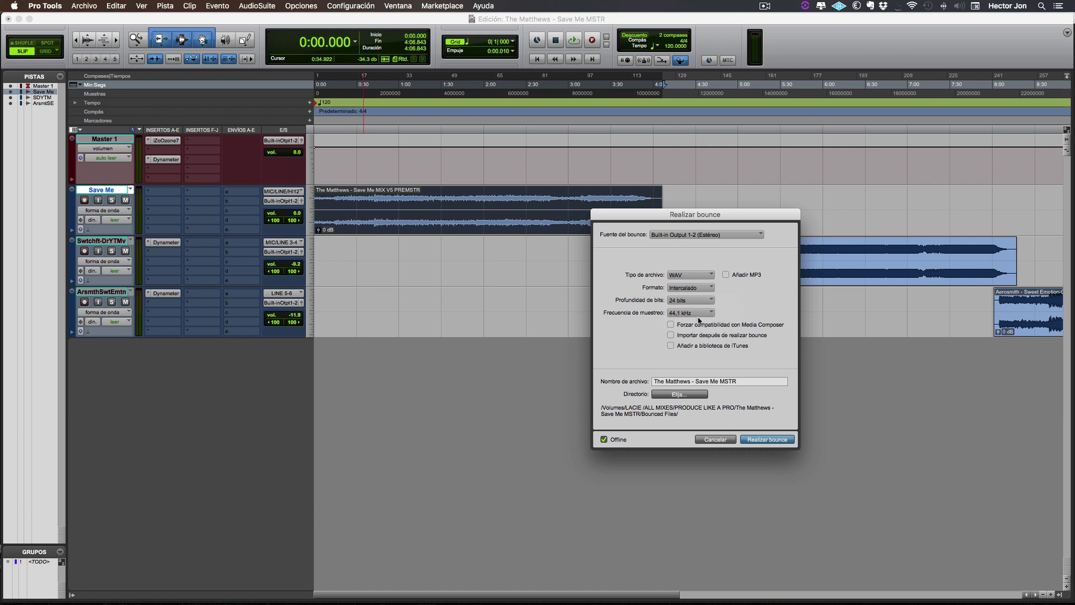
left_click(706, 301)
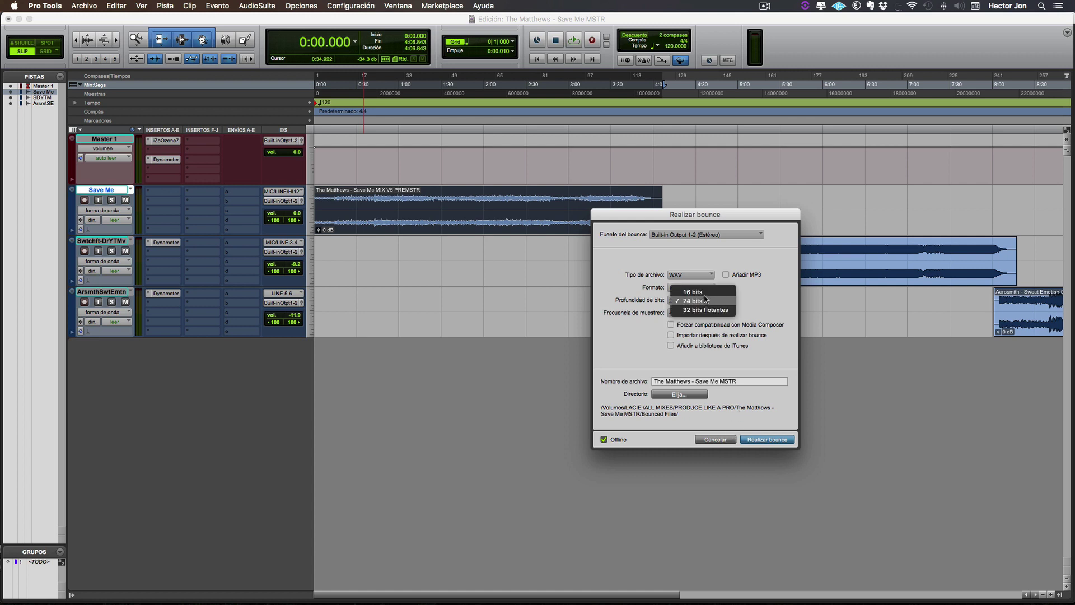
left_click(658, 326)
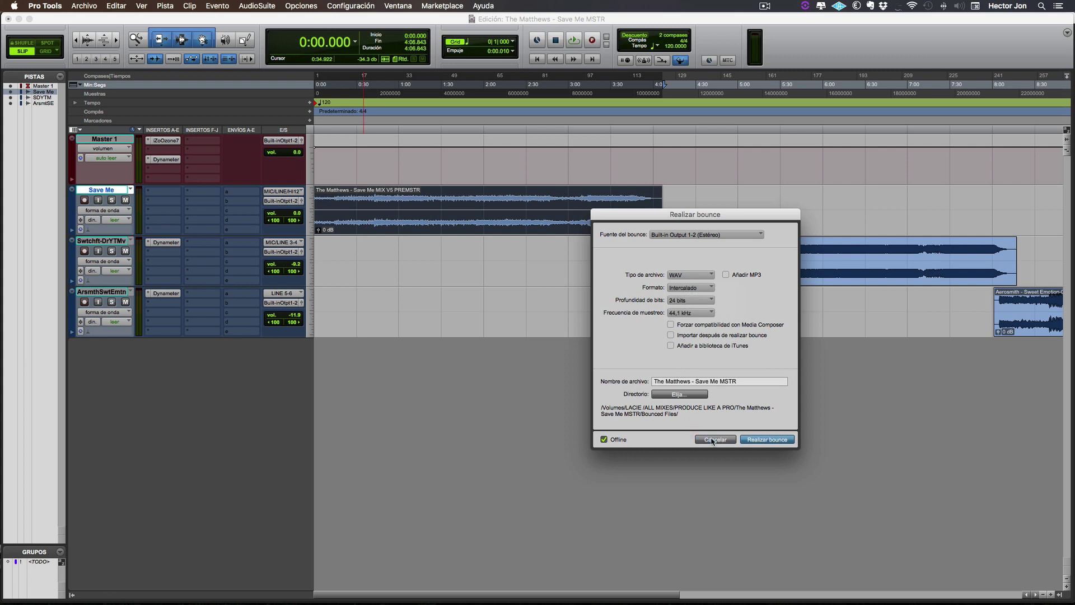
left_click(713, 440)
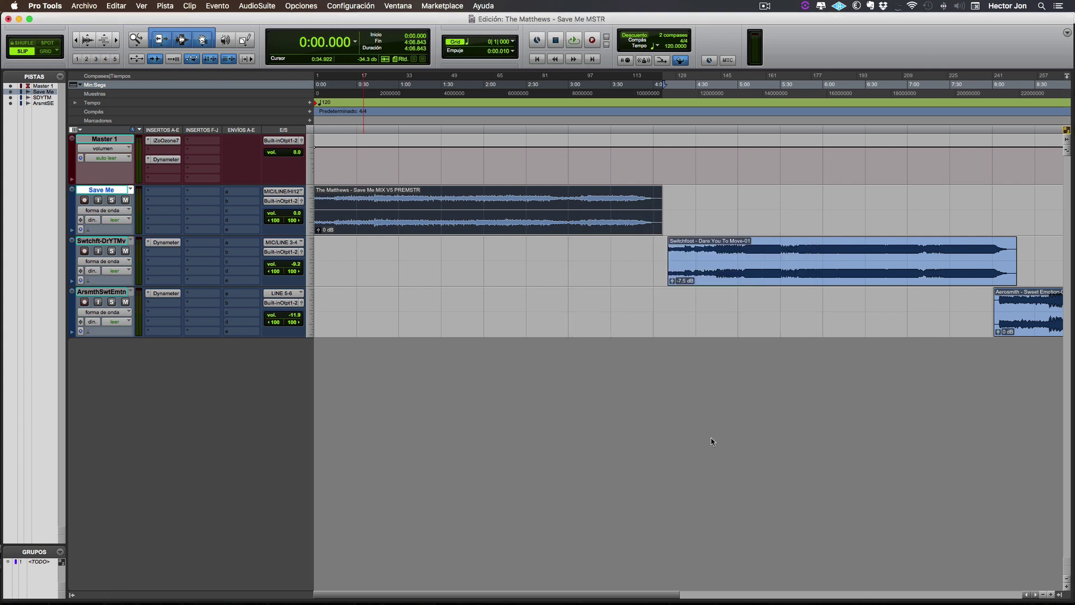